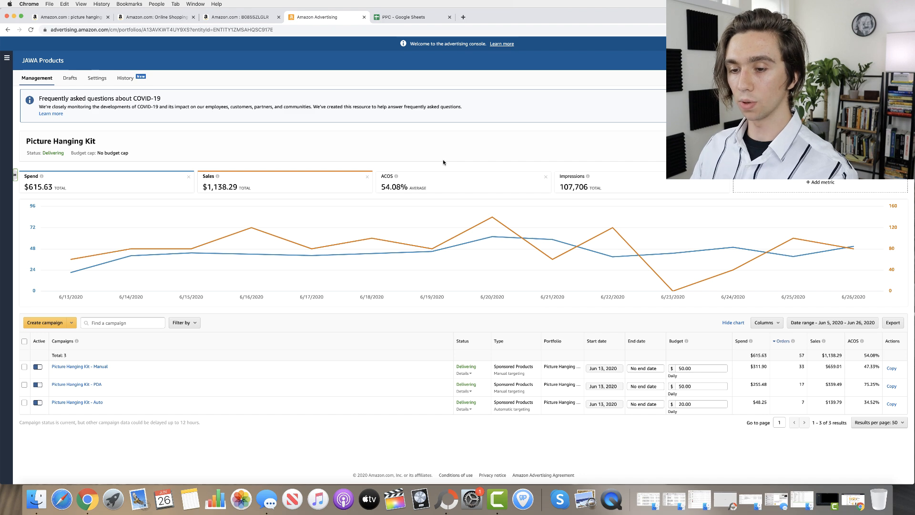
Examine the Manual, PDA and Auto campaigns listed in the Picture Hanging Kit portfolio
scroll(103, 362, up, 5)
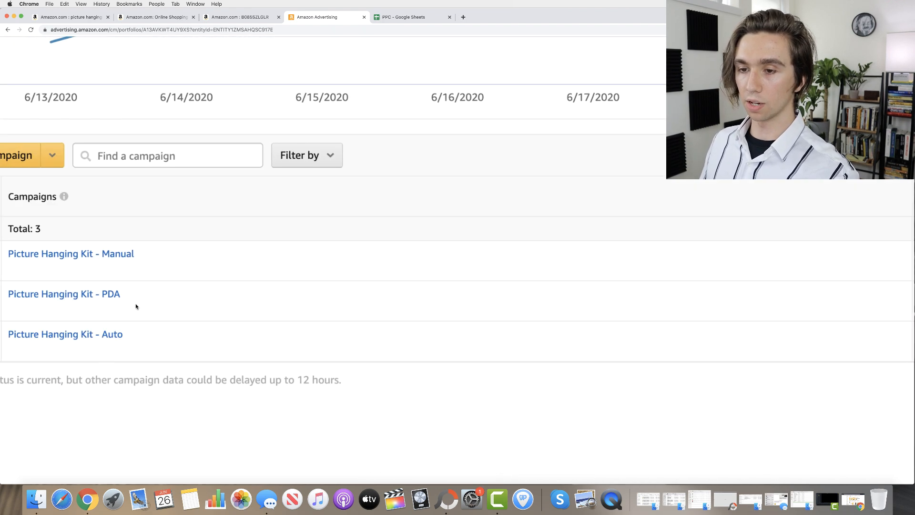
scroll(133, 307, left, 2)
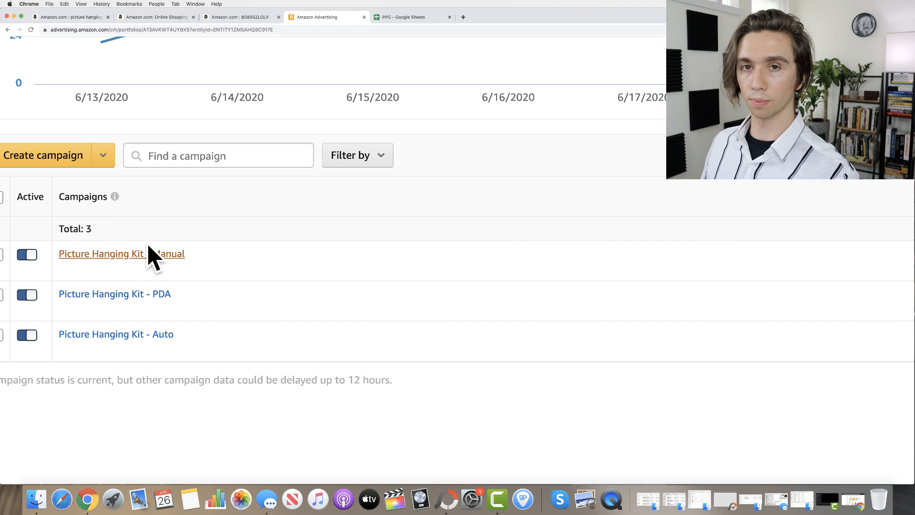
scroll(184, 253, down, 5)
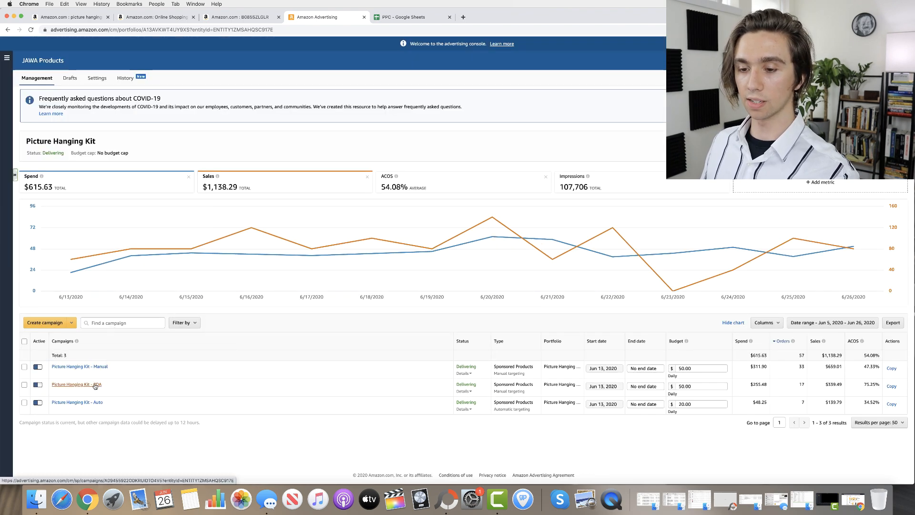
scroll(95, 404, up, 5)
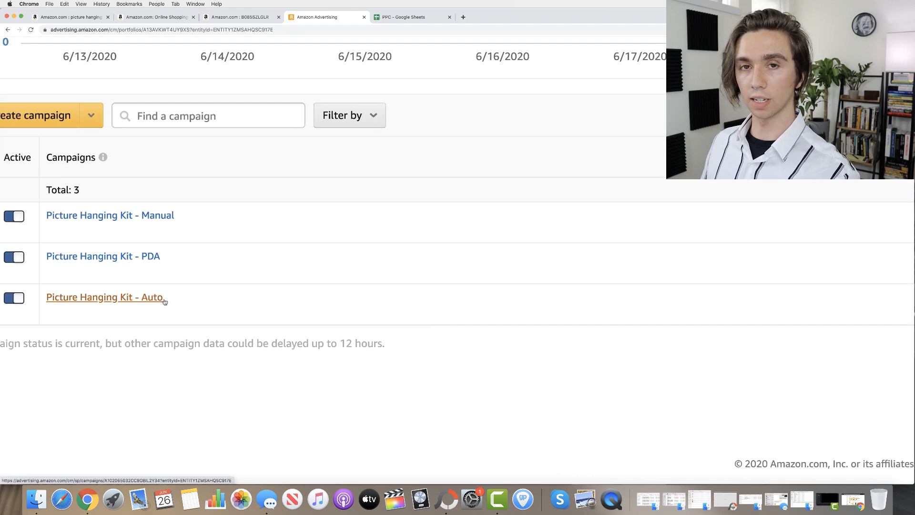
scroll(210, 296, down, 5)
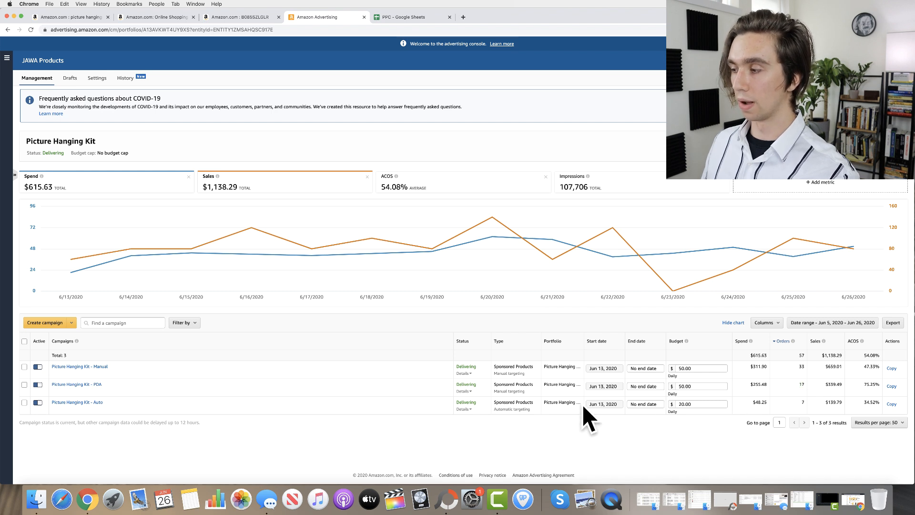
Set the portfolio's reporting date range to Jun 19 - Jun 26, 2020
click(828, 324)
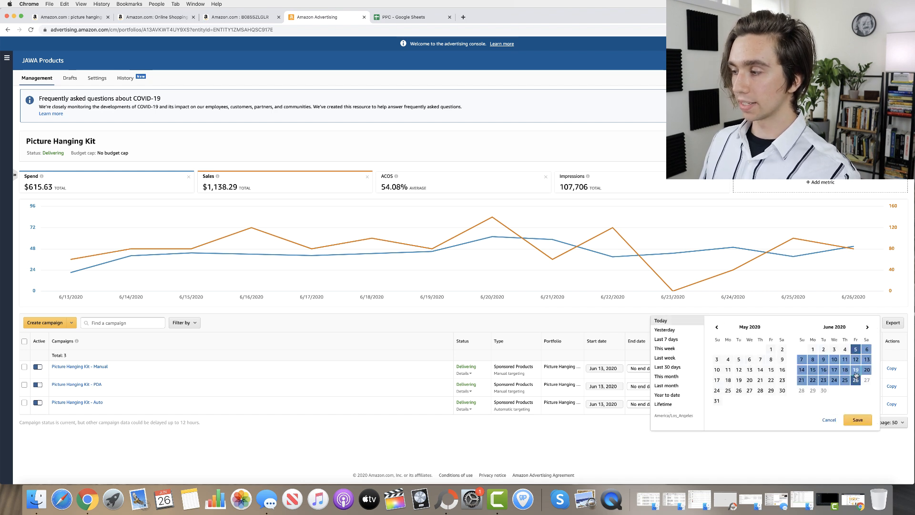
click(855, 370)
click(856, 381)
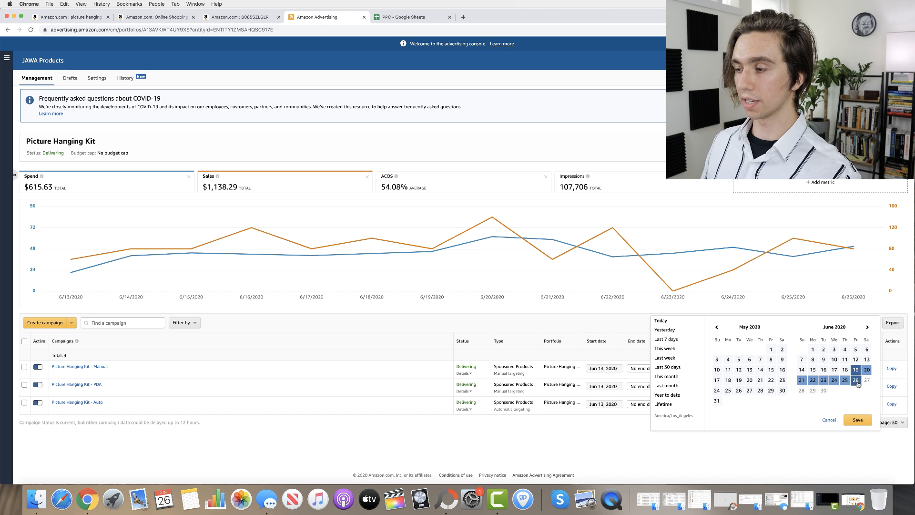
click(856, 370)
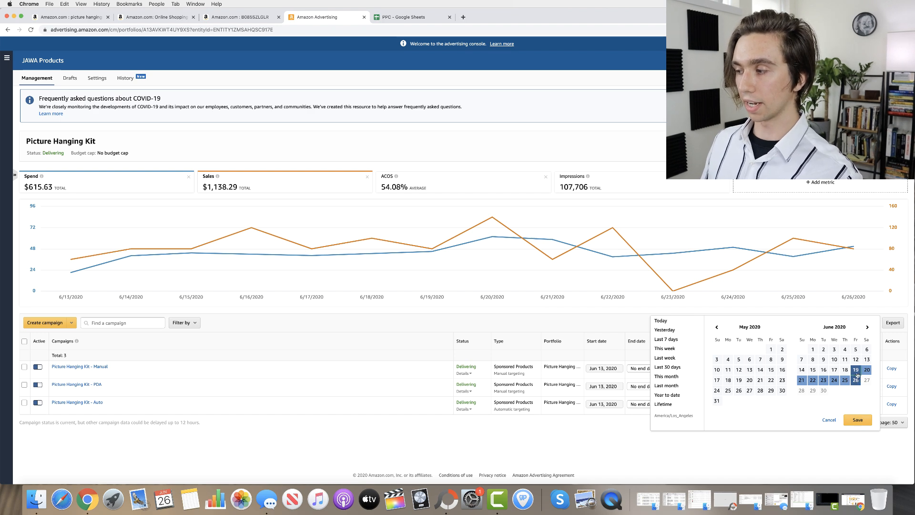
click(858, 419)
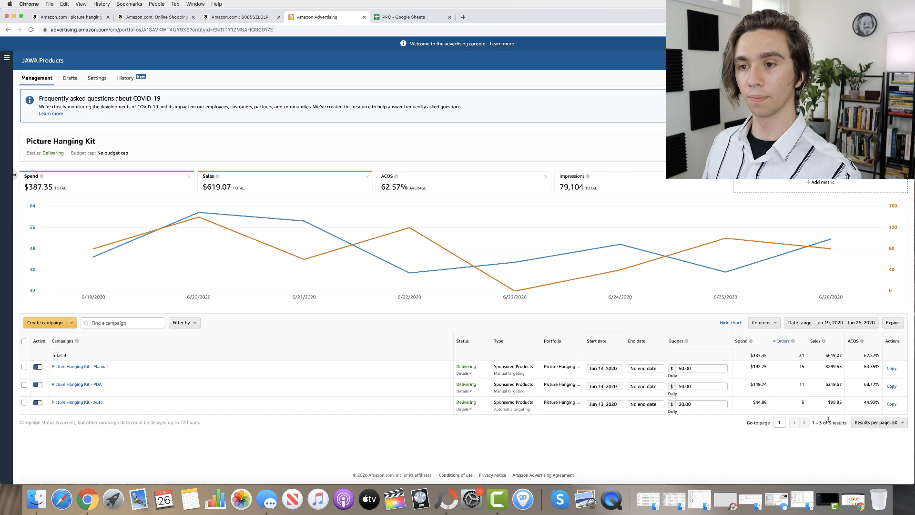
Switch to the PPC Google Sheet to view the keyword lists, and return to Amazon Advertising
click(402, 17)
scroll(365, 128, left, 5)
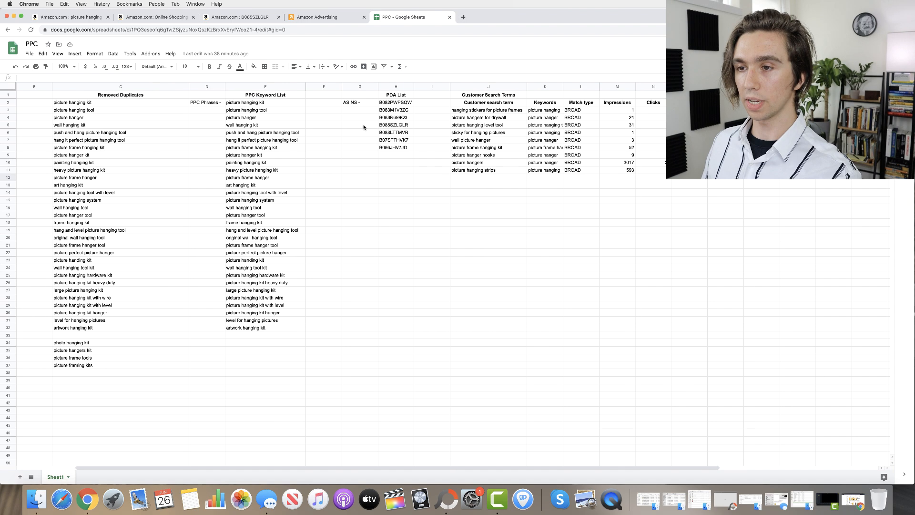
click(336, 19)
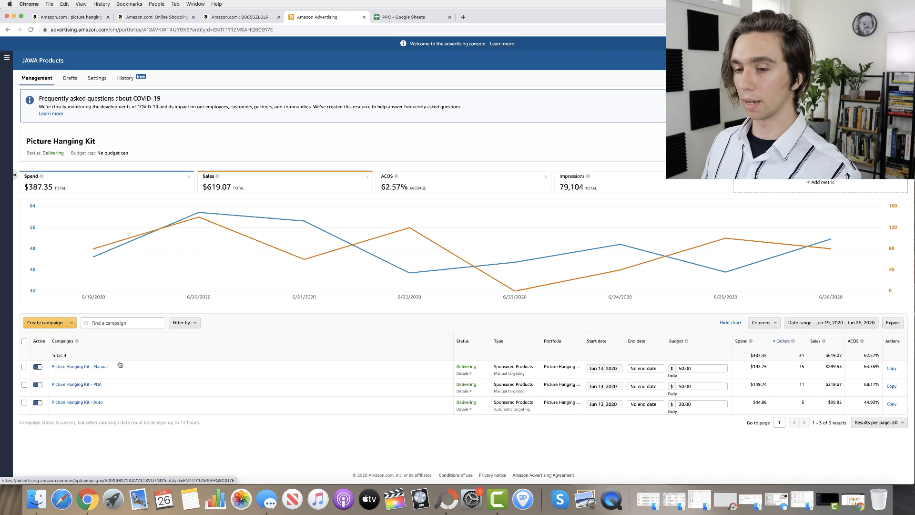
Open the Picture Hanging Kit - Manual campaign and look over the targeted keywords of its BROAD ad group
click(103, 367)
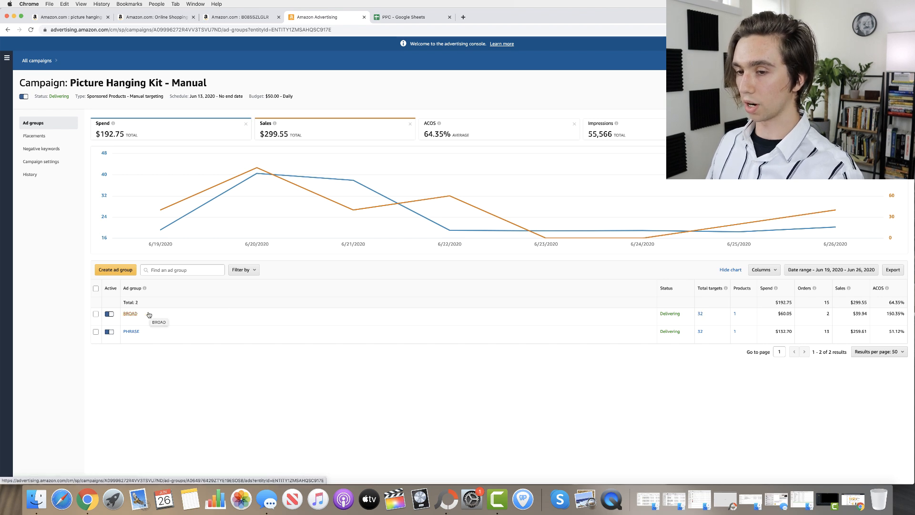
click(700, 315)
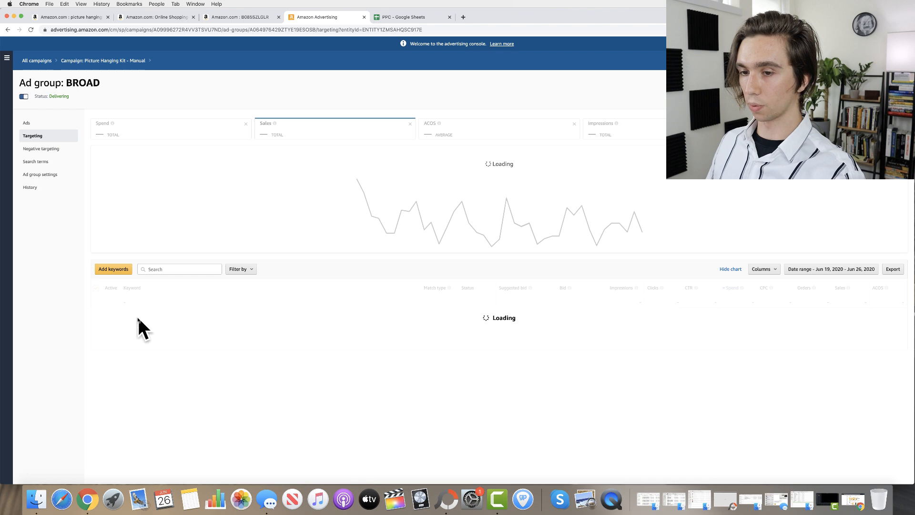
scroll(353, 248, down, 3)
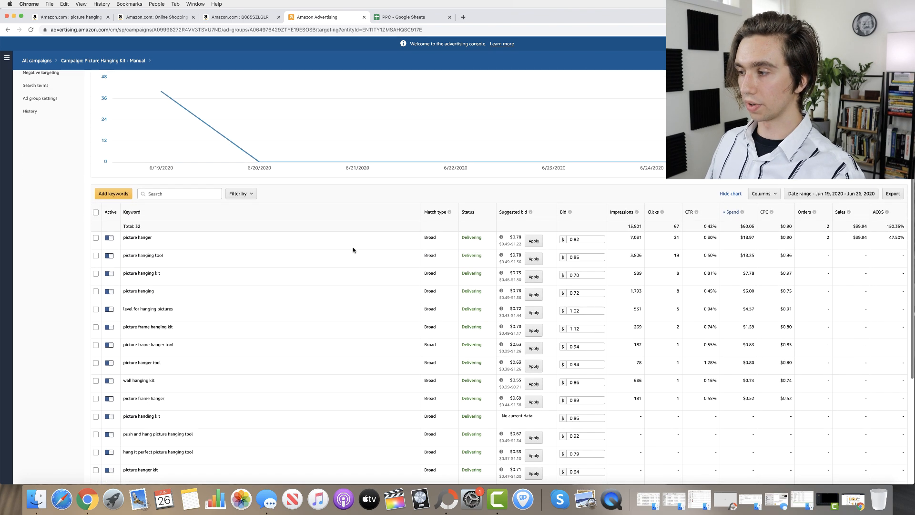
scroll(350, 250, down, 1)
scroll(349, 250, up, 1)
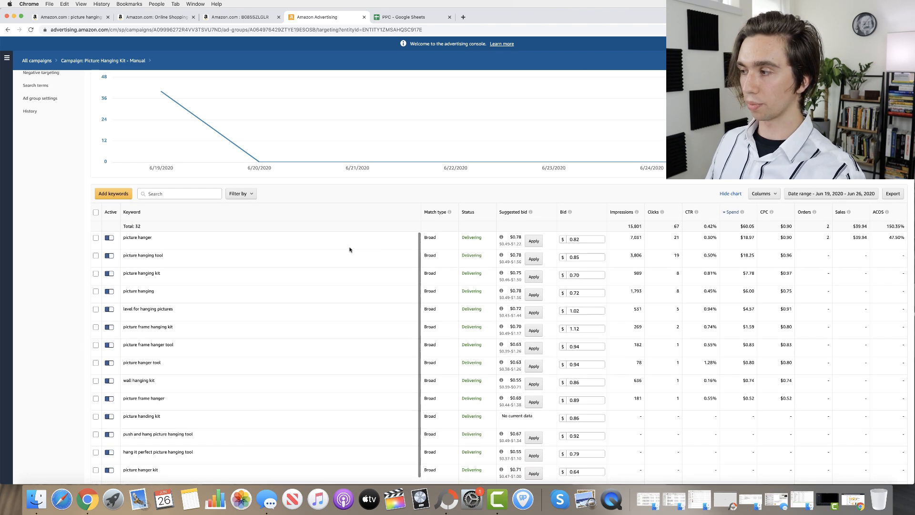
scroll(351, 249, up, 1)
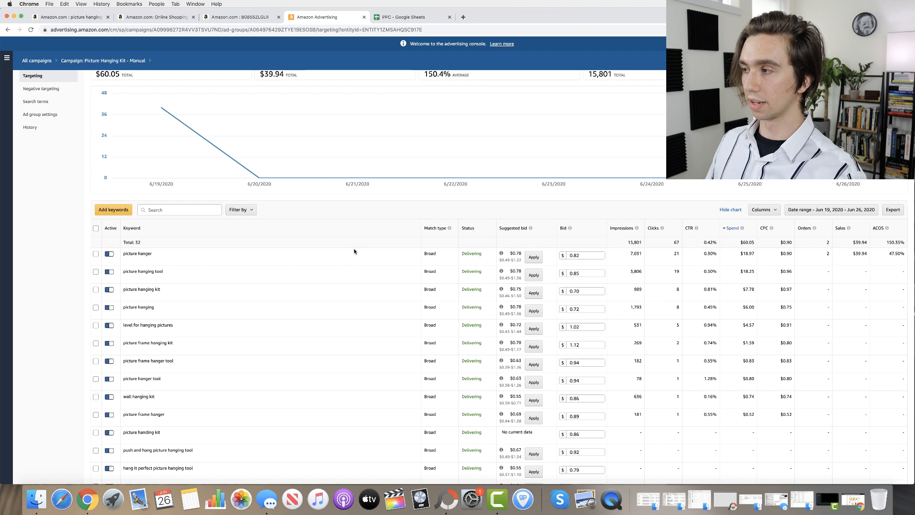
scroll(353, 251, up, 2)
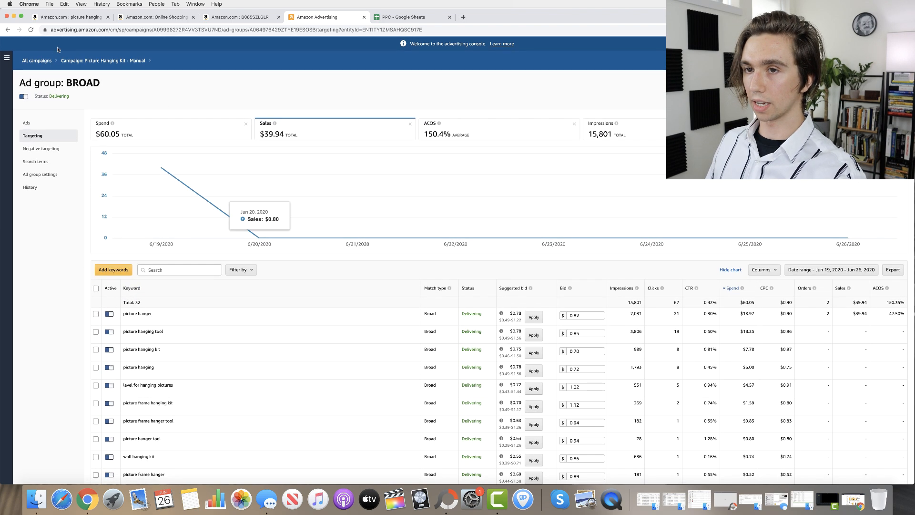
Return to the Manual campaign's ad groups and check the ACOS, sales and spend of the BROAD ad group
click(102, 61)
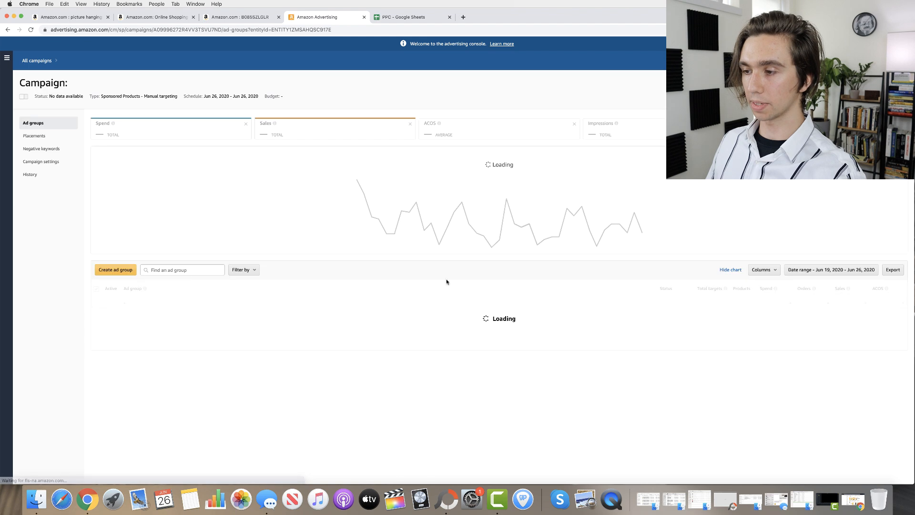
drag(883, 315, 908, 316)
click(910, 314)
scroll(909, 315, down, 1)
click(908, 315)
scroll(906, 307, down, 1)
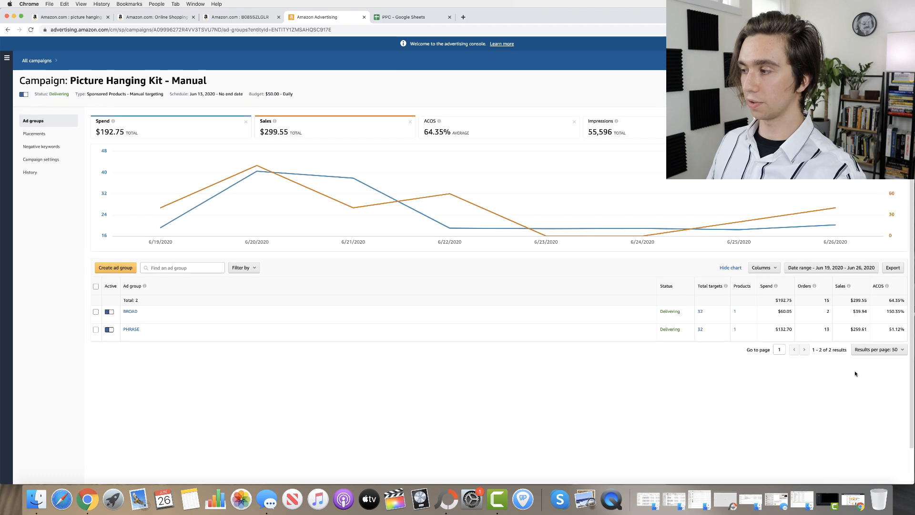
mouse_move(849, 286)
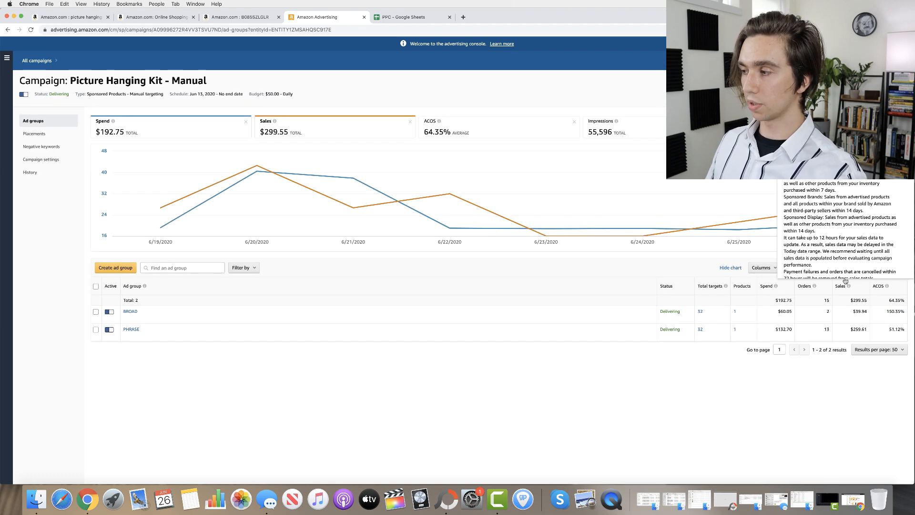
drag(851, 312, 868, 314)
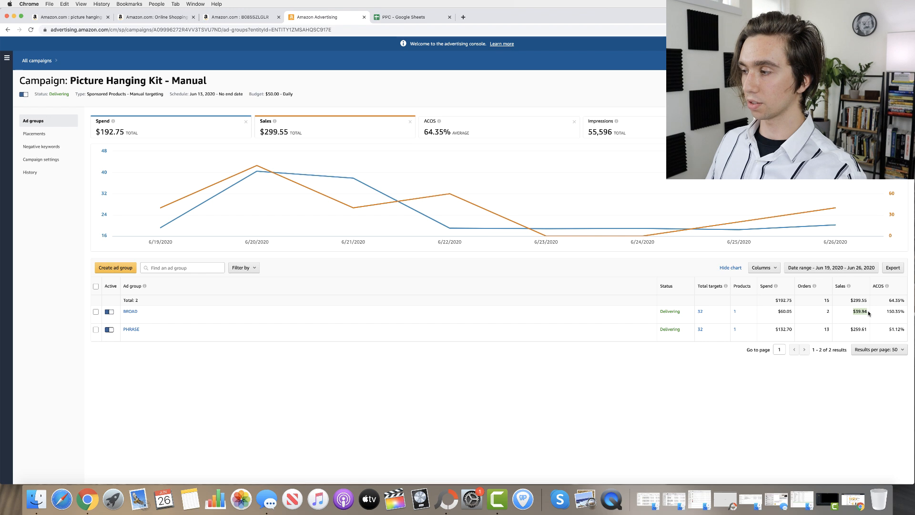
drag(777, 312, 793, 314)
click(721, 424)
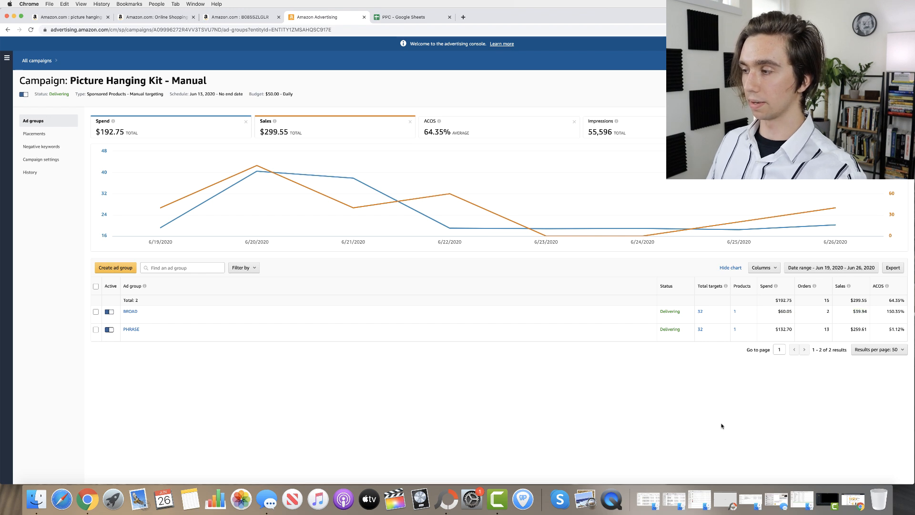
Reopen the BROAD ad group's keywords and examine the ACOS and bid of the "picture hanger" keyword
click(702, 314)
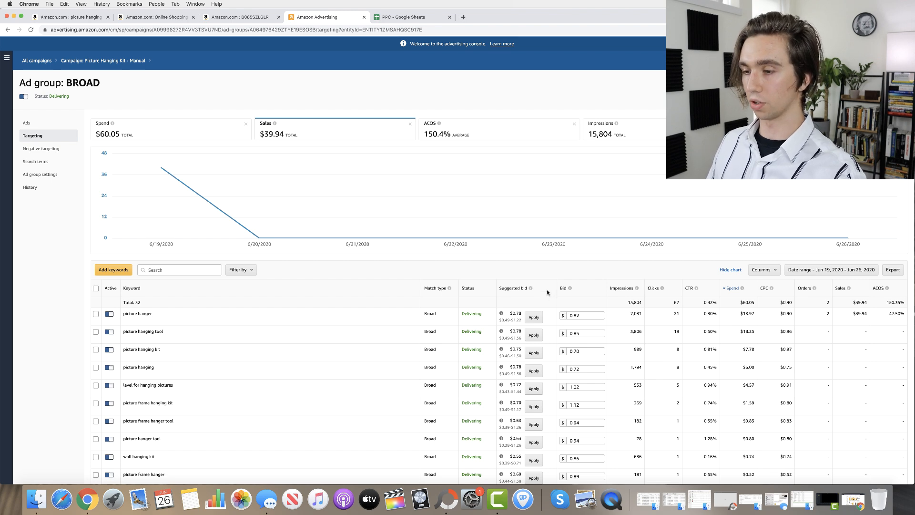
scroll(548, 292, down, 3)
scroll(549, 293, down, 2)
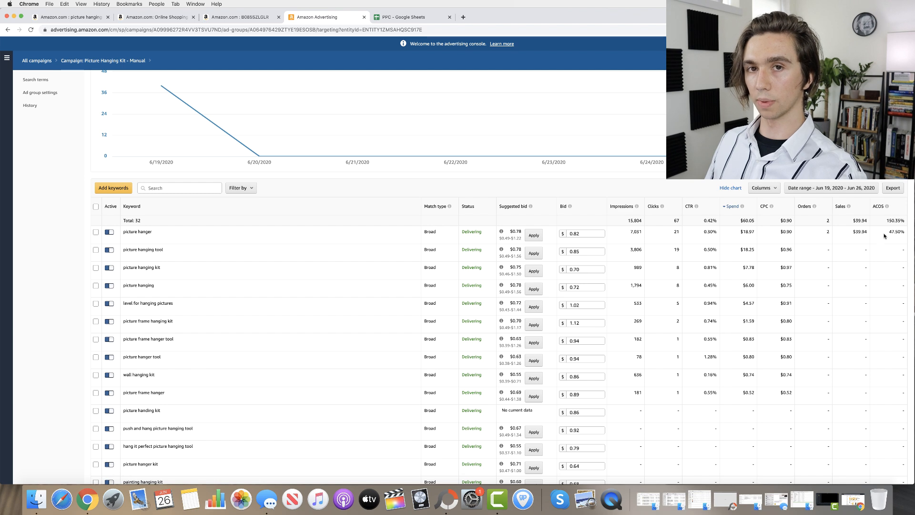
drag(888, 232, 882, 219)
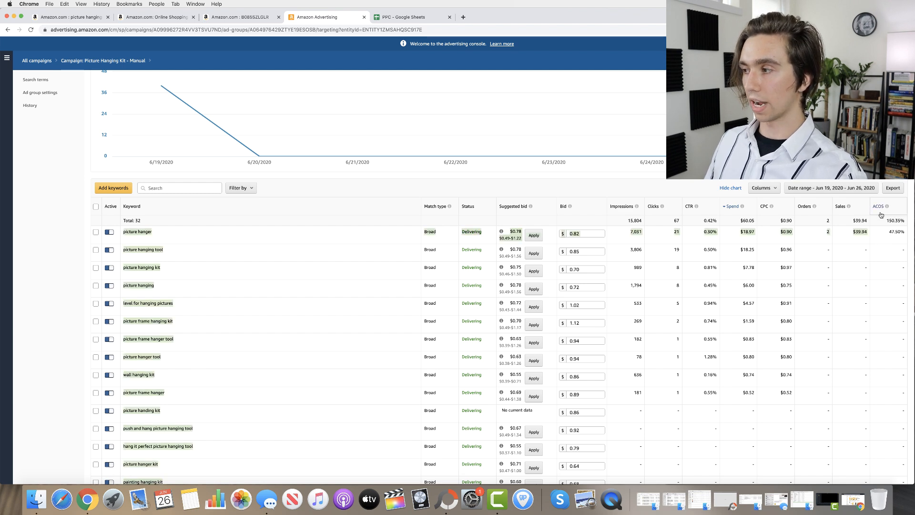
mouse_move(887, 208)
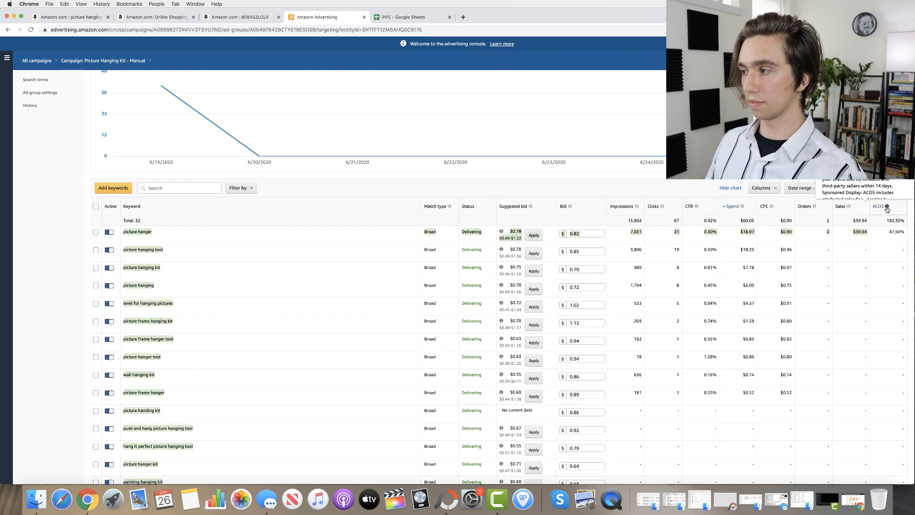
click(892, 232)
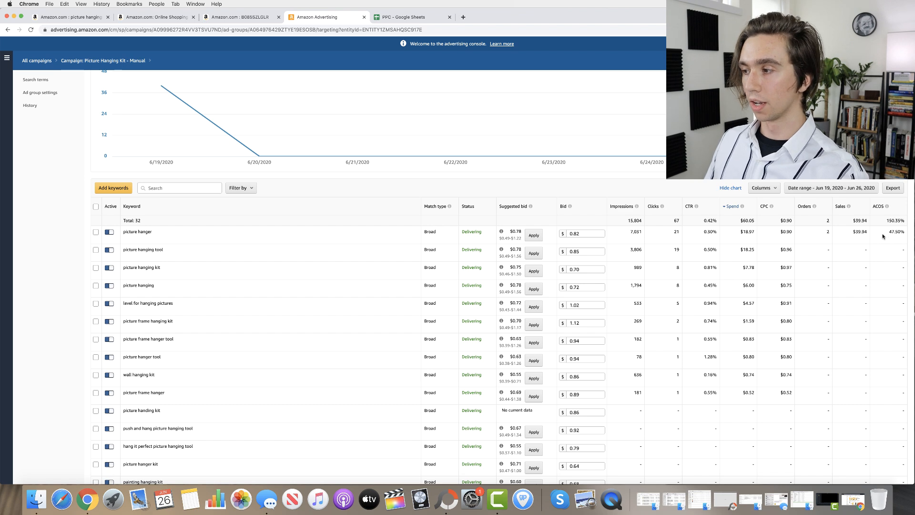
drag(887, 233, 907, 237)
click(907, 236)
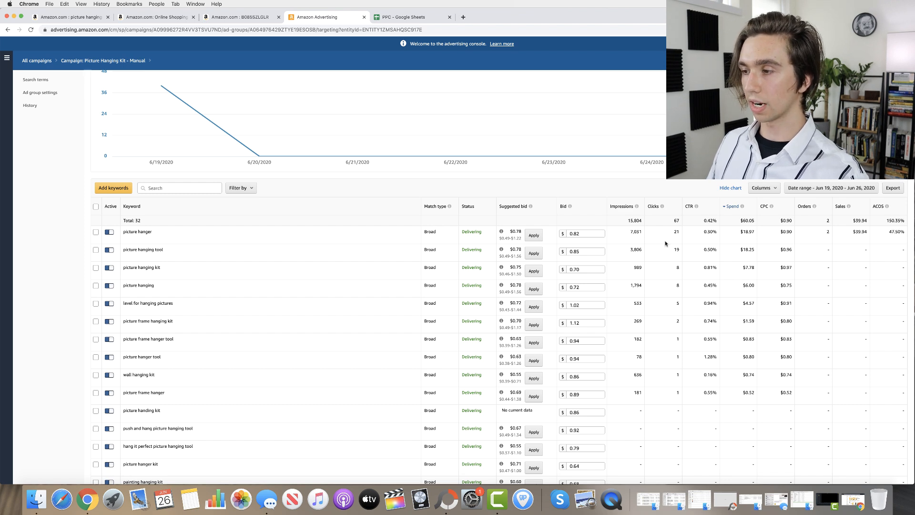
click(567, 236)
click(585, 223)
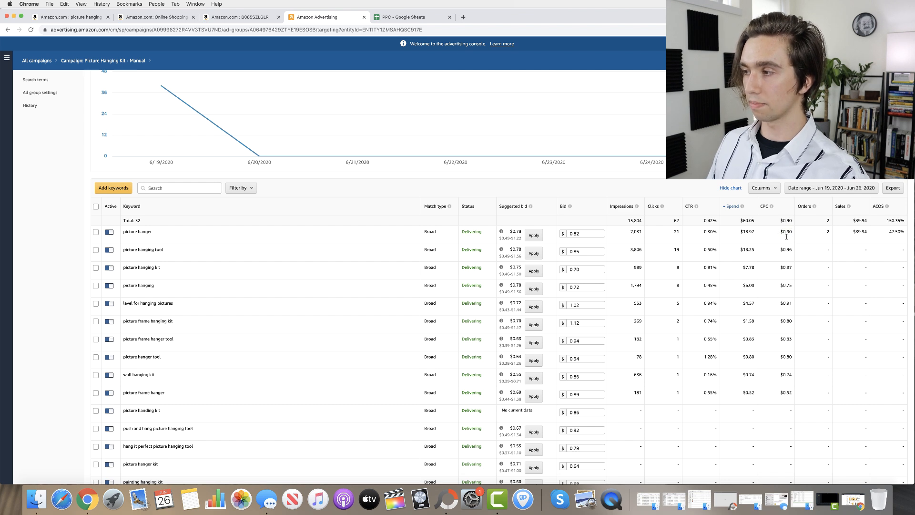
Review the available metrics in the keyword table's column customization and apply it with all metrics selected
click(776, 189)
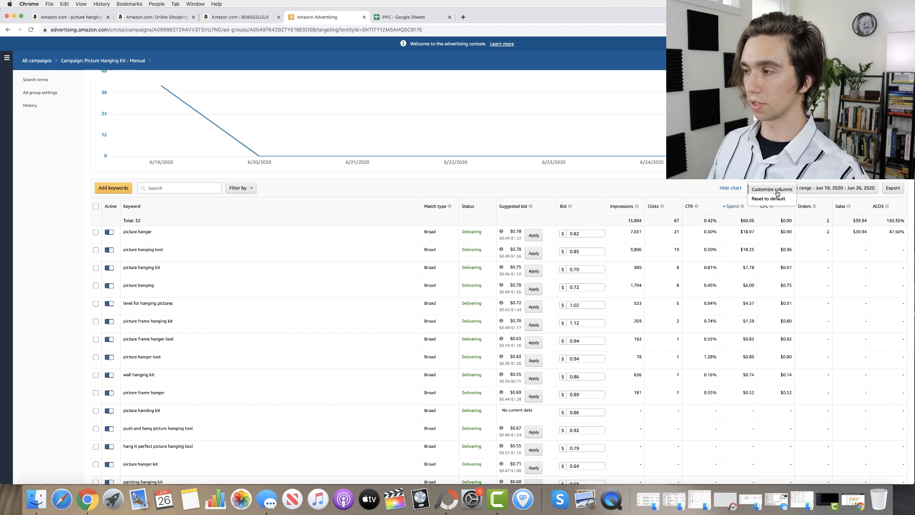
click(773, 189)
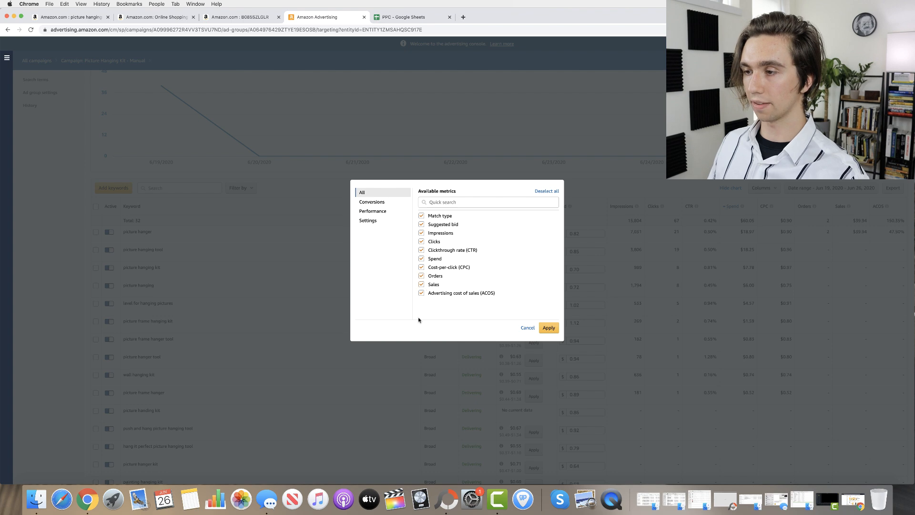
click(549, 328)
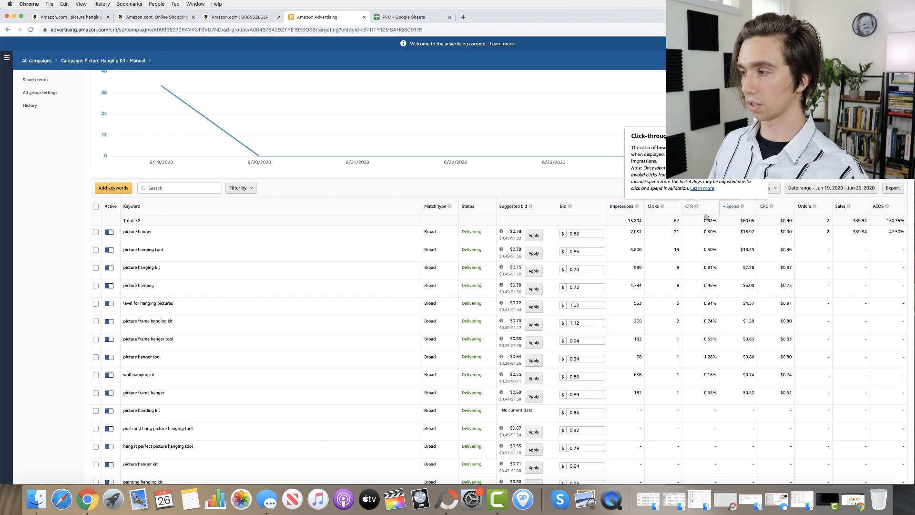
Compare the bid of the "picture hanger" keyword with its cost-per-click
mouse_move(777, 210)
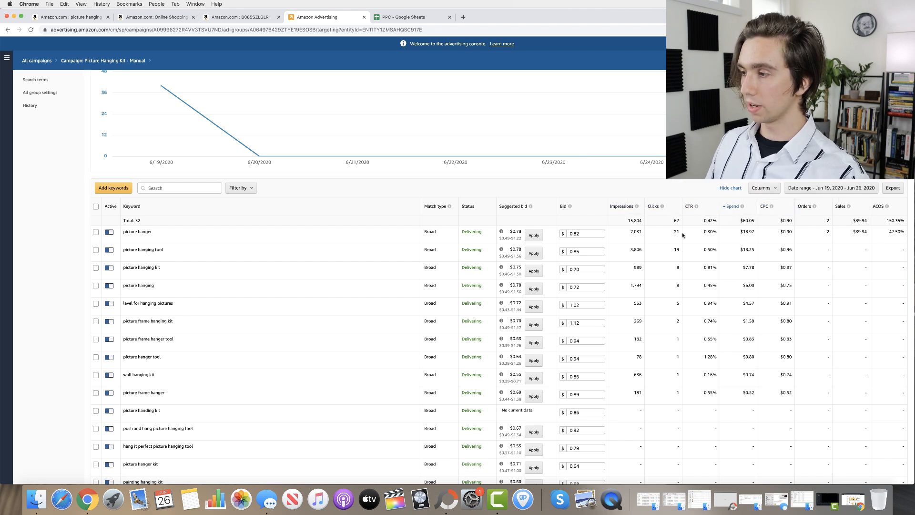
click(584, 234)
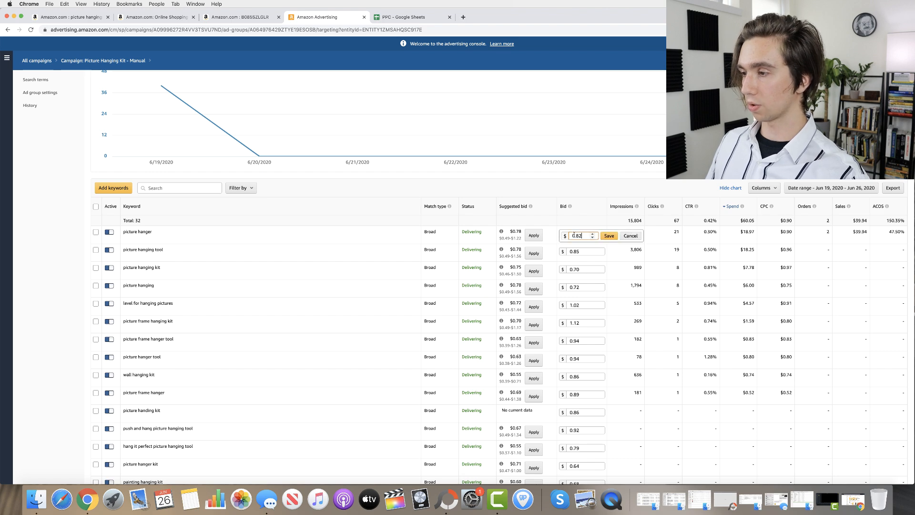
double_click(786, 232)
click(803, 236)
scroll(781, 233, down, 1)
scroll(780, 233, up, 1)
scroll(780, 233, down, 1)
scroll(779, 234, up, 1)
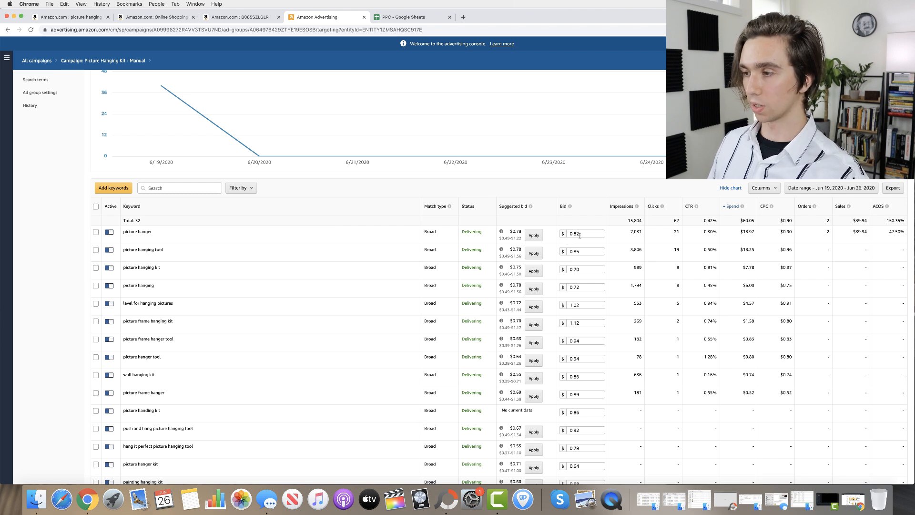
Check the "picture hanger" keyword's ACOS against its editable bid, leaving the bid as it is
scroll(892, 234, up, 1)
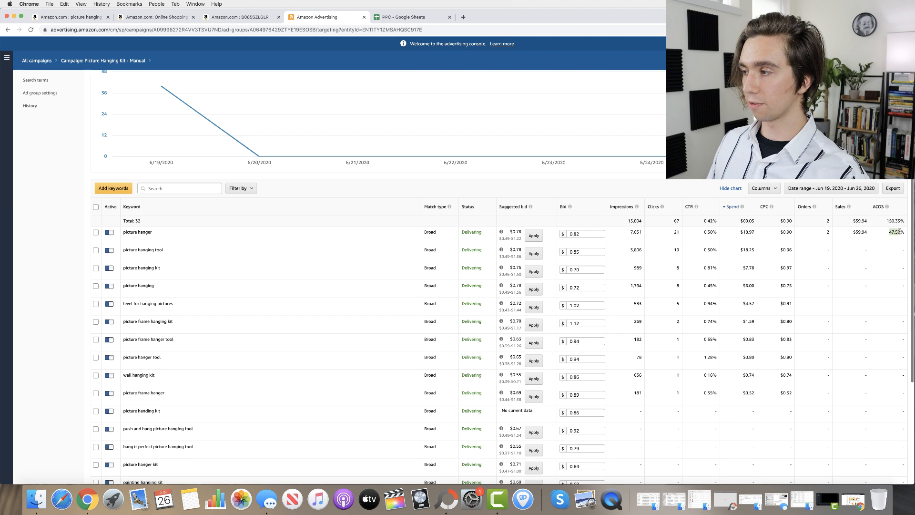
click(582, 237)
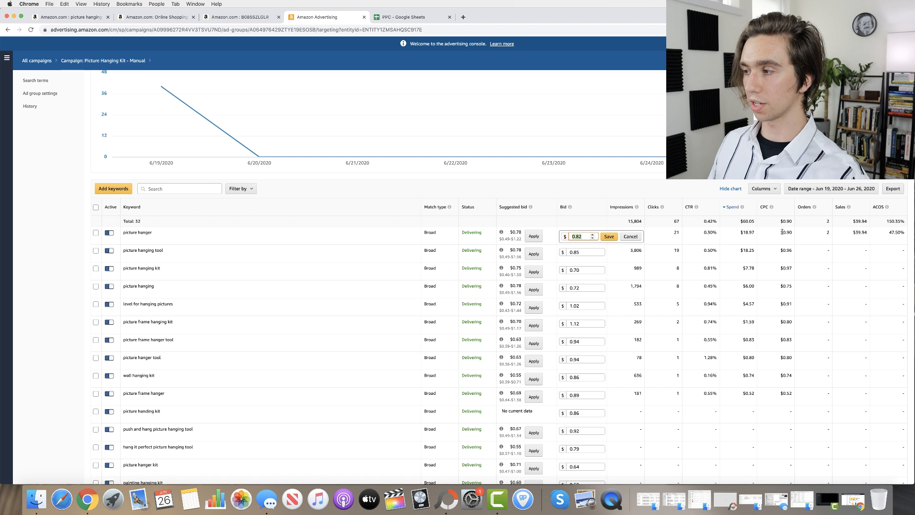
click(806, 254)
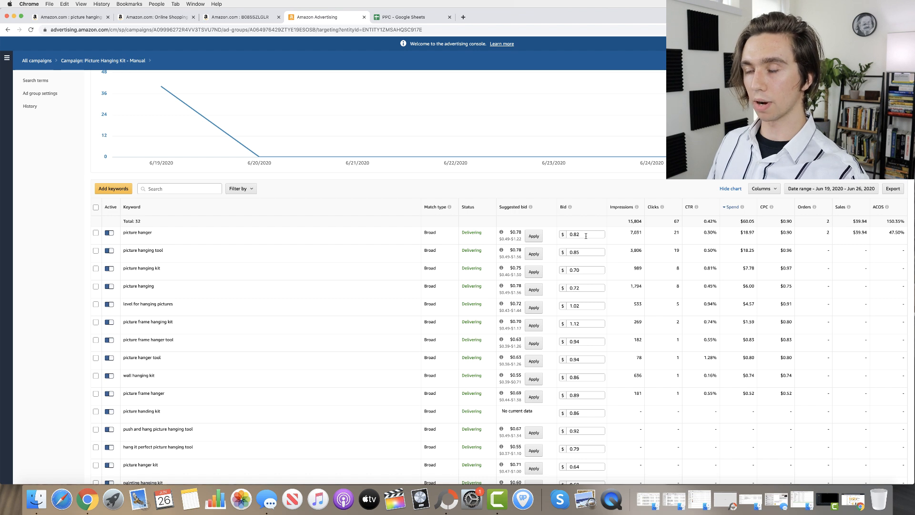
click(585, 236)
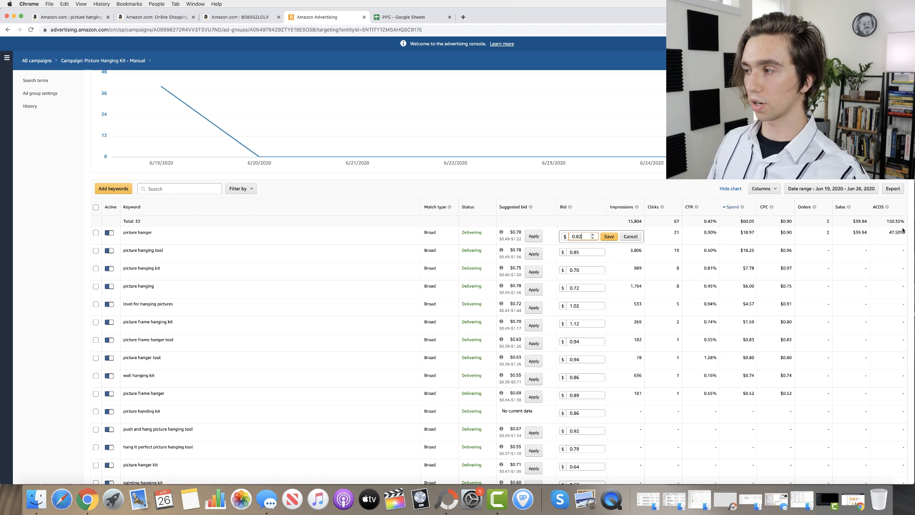
click(817, 256)
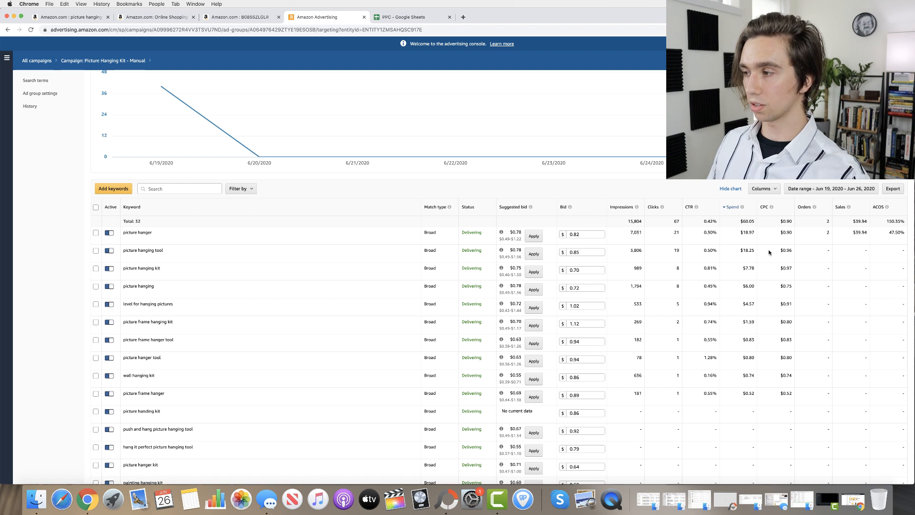
Examine the cost-per-click and clicks of the "picture hanging tool" keyword in the BROAD ad group
double_click(787, 251)
double_click(676, 251)
drag(774, 255, 801, 252)
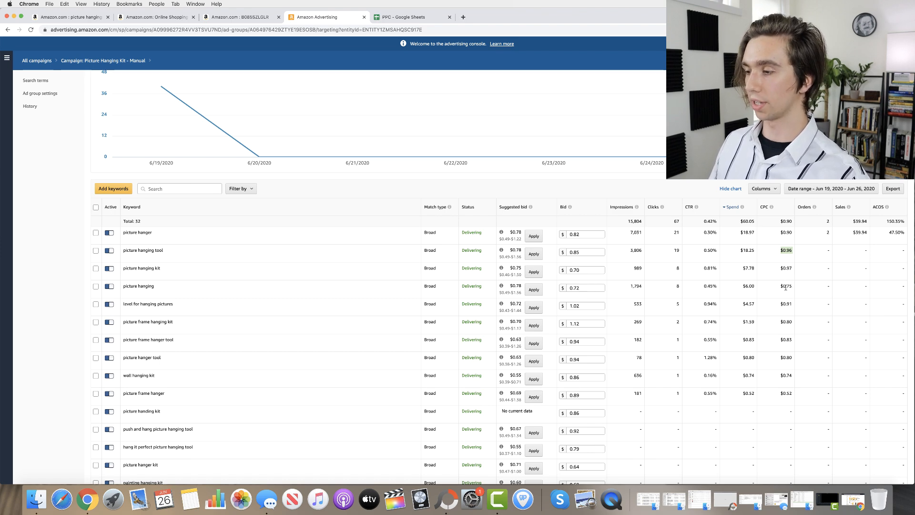
scroll(786, 287, down, 2)
scroll(799, 290, up, 1)
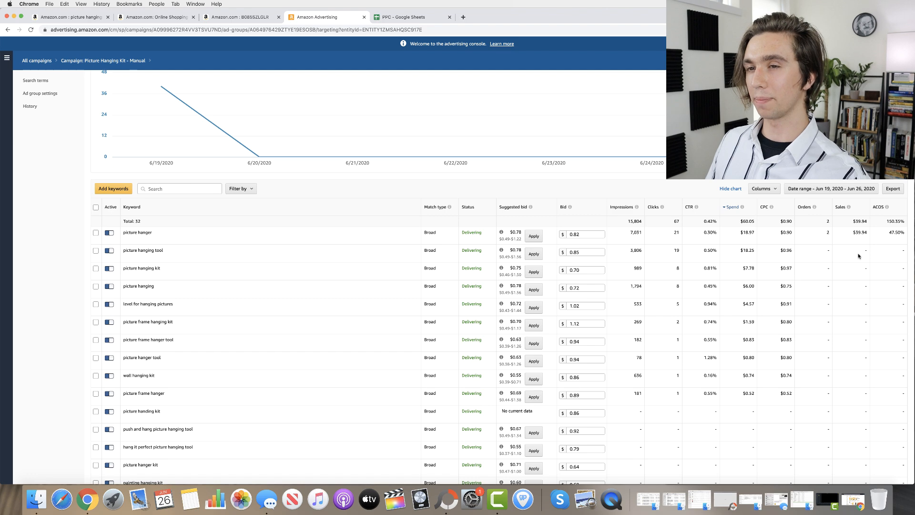
Return to the Manual campaign's ad groups and open the keyword targets of the PHRASE ad group
scroll(859, 256, up, 3)
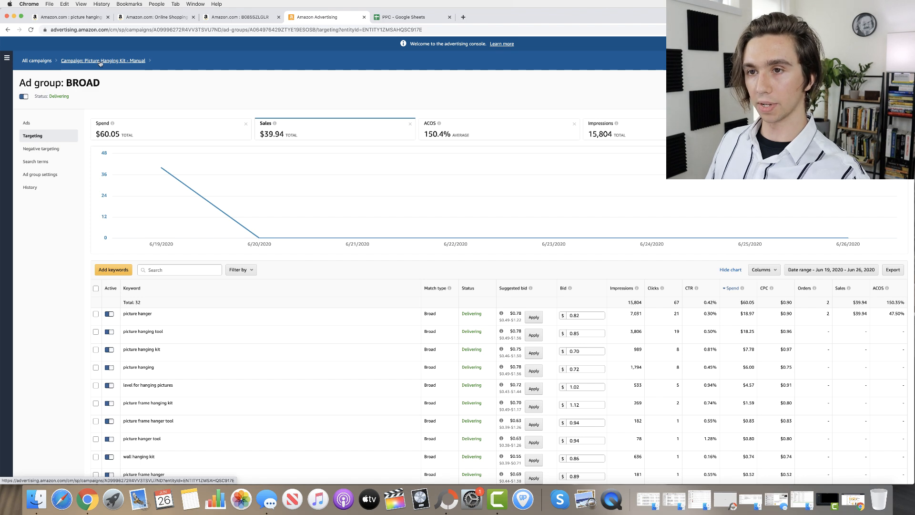
click(100, 61)
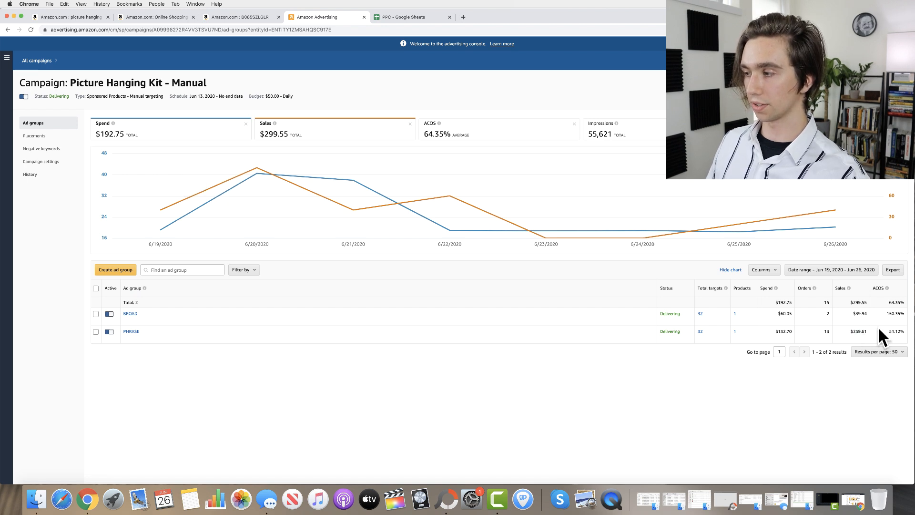
click(706, 332)
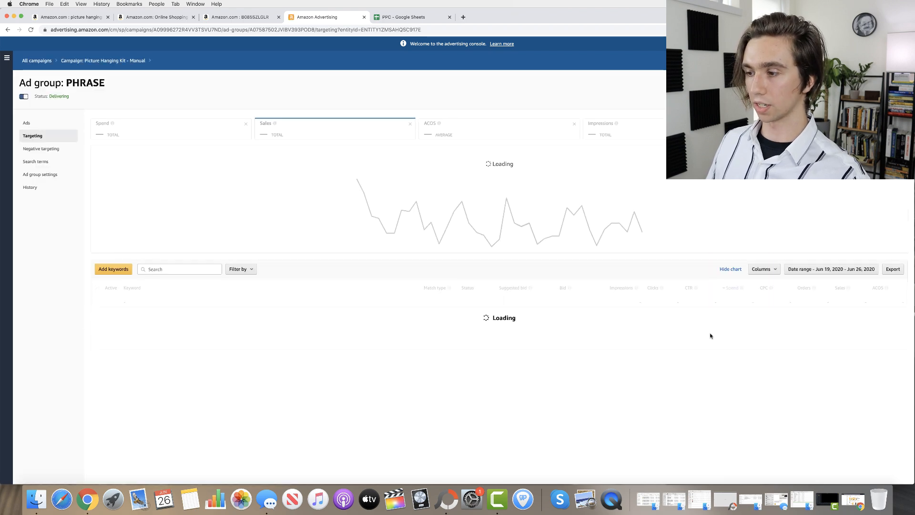
scroll(723, 305, down, 1)
scroll(723, 306, down, 3)
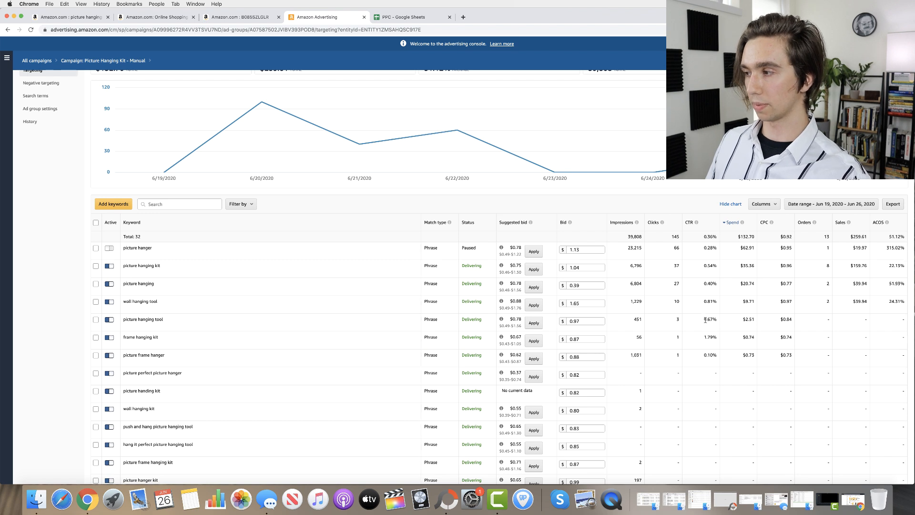
Examine the clicks of the paused "picture hanger" keyword in the PHRASE ad group
double_click(675, 248)
click(673, 253)
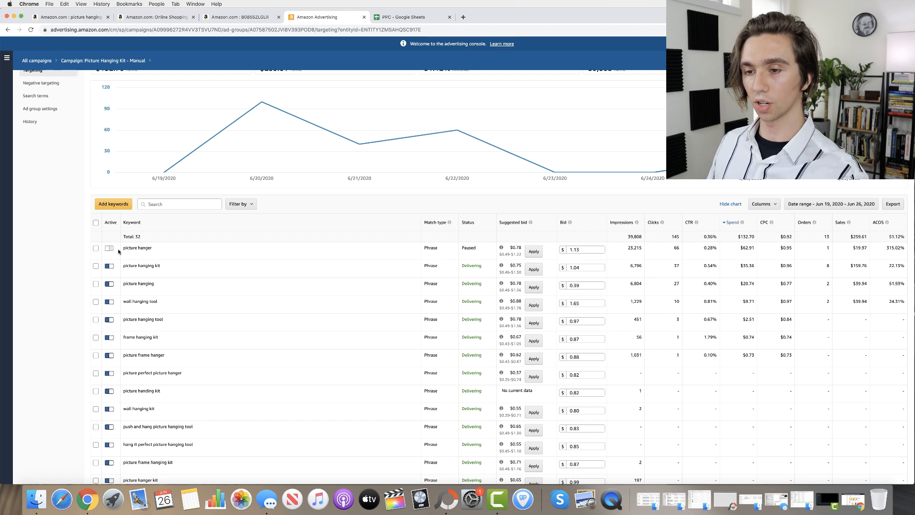
drag(123, 249, 182, 254)
click(181, 254)
scroll(181, 254, down, 1)
scroll(311, 254, up, 1)
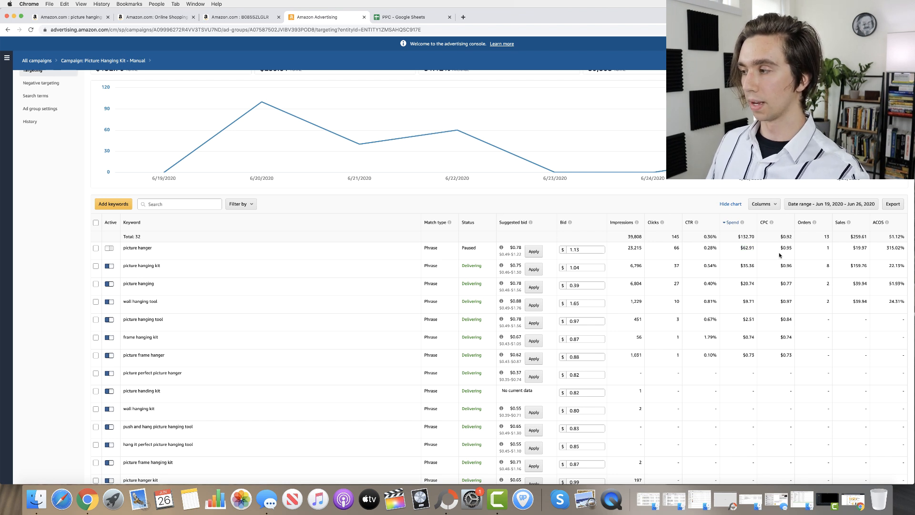
Compare the spend and sales of the "picture hanging kit" and "wall hanging tool" keywords, and the former's ACOS
drag(887, 265, 904, 265)
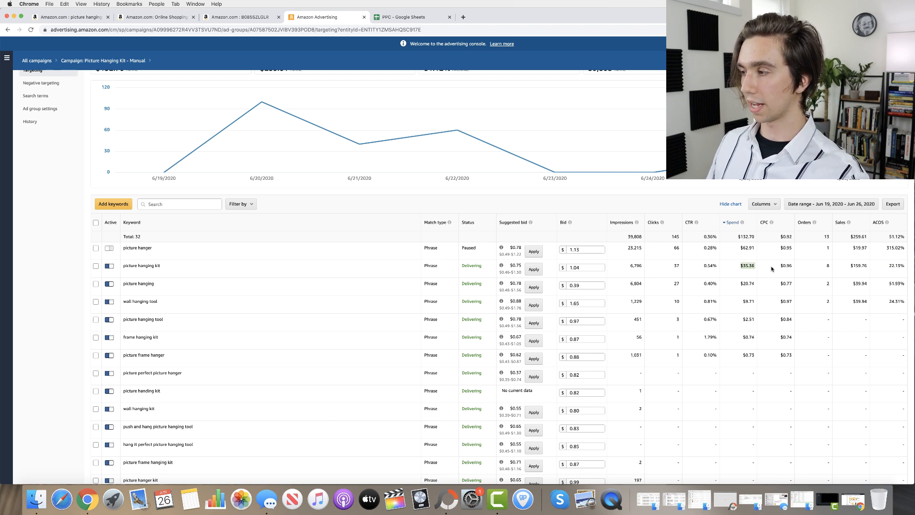
drag(849, 265, 868, 267)
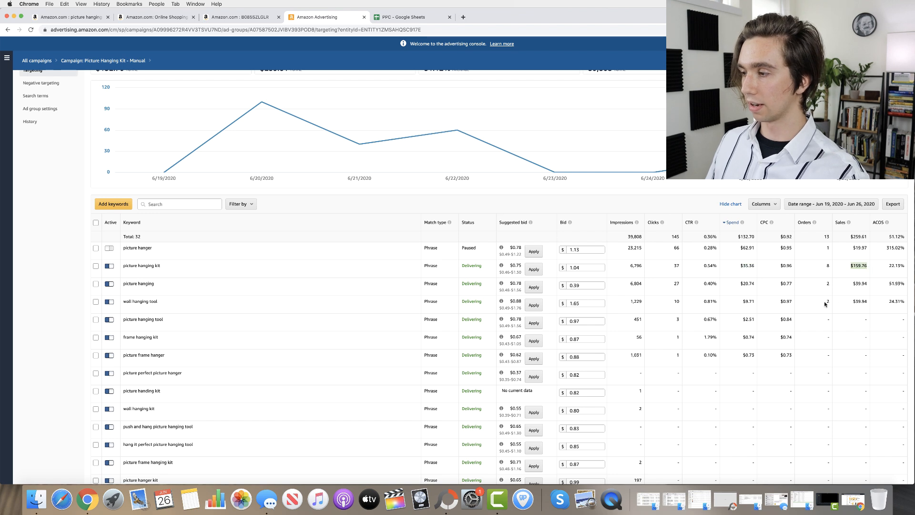
drag(737, 303, 761, 303)
drag(850, 302, 869, 302)
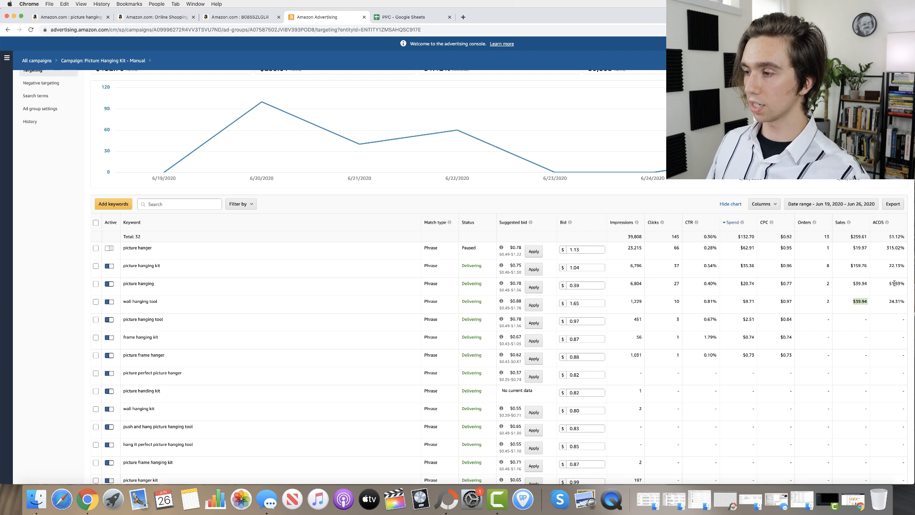
Check the ACOS and bid of the "picture hanging" keyword, leaving its bid as it is
click(896, 312)
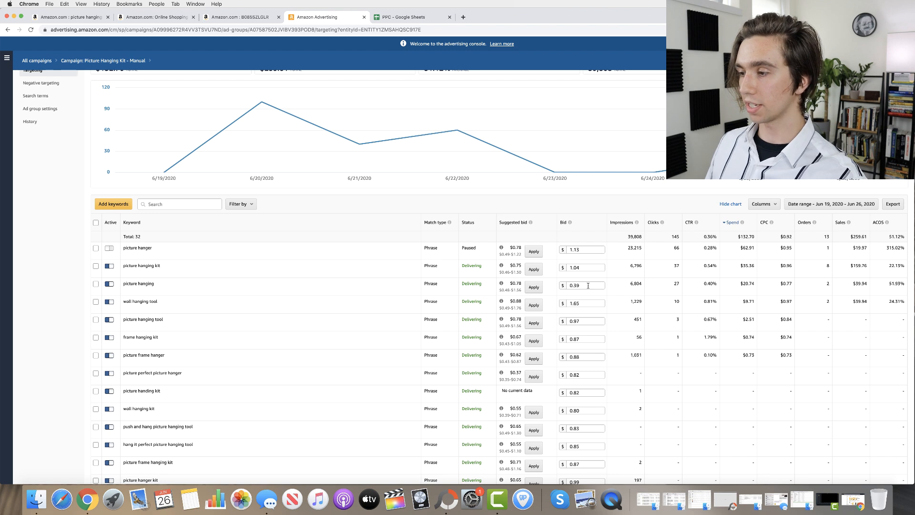
click(565, 286)
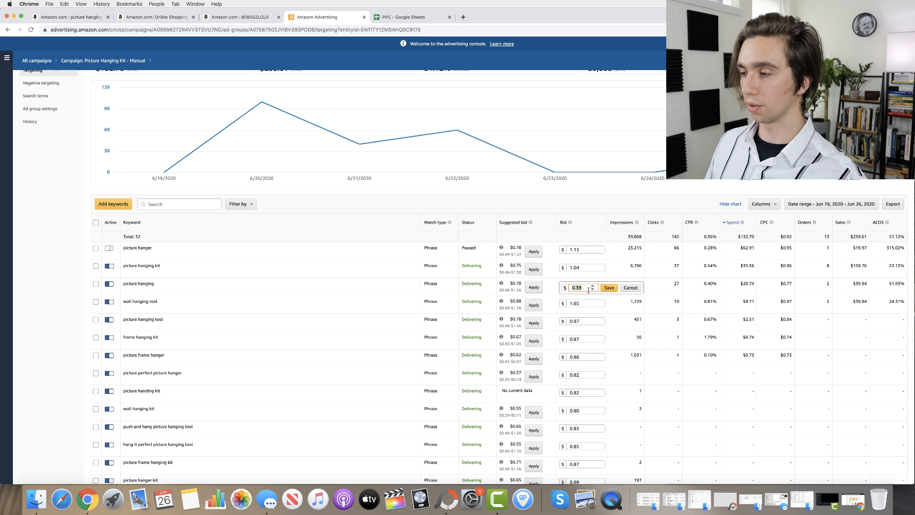
click(673, 365)
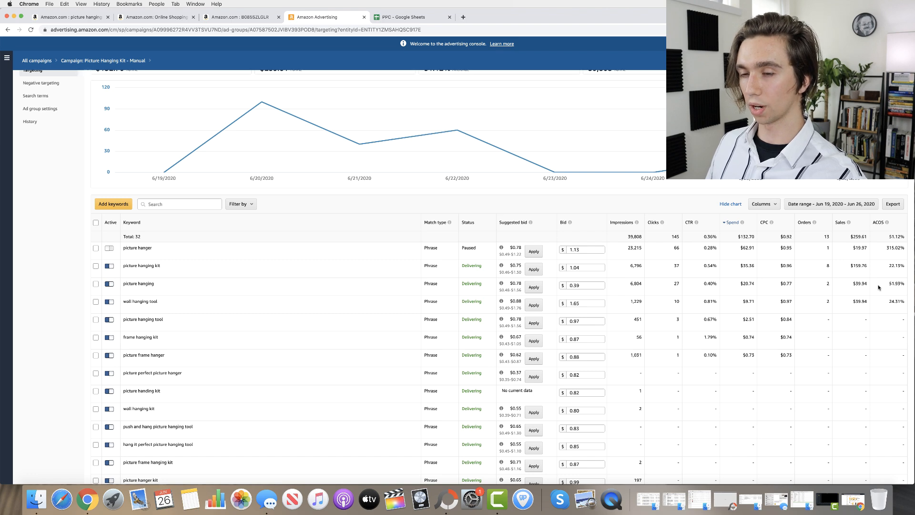
Review the impressions of the PHRASE keywords without clicks and compare them with those of "picture hanger"
scroll(875, 309, down, 1)
scroll(875, 309, down, 4)
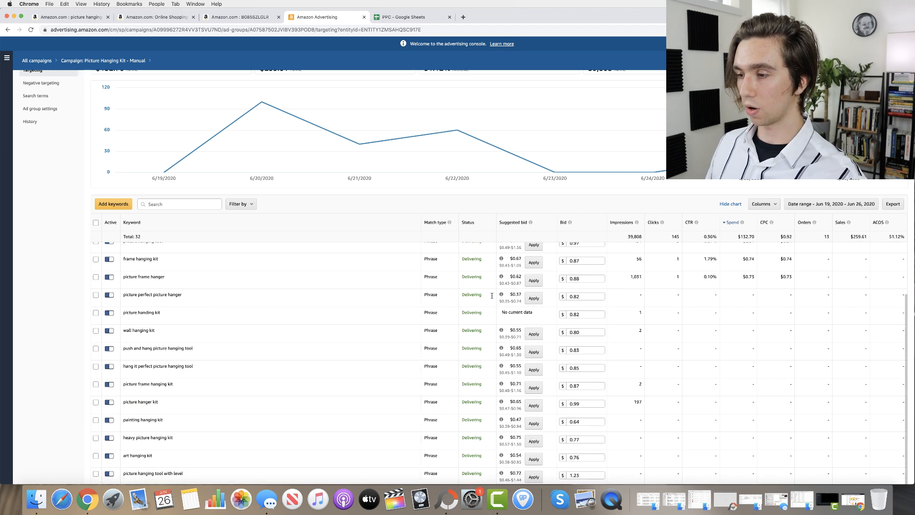
scroll(640, 358, down, 6)
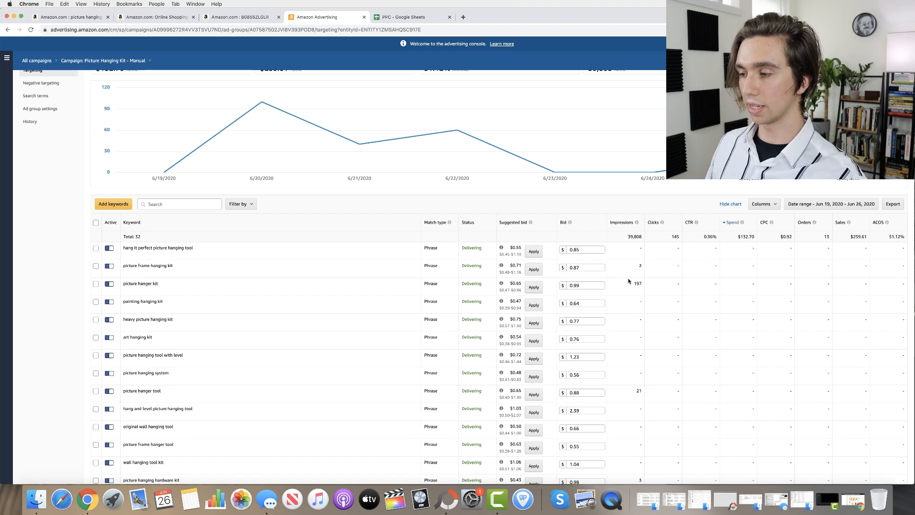
scroll(633, 432, up, 10)
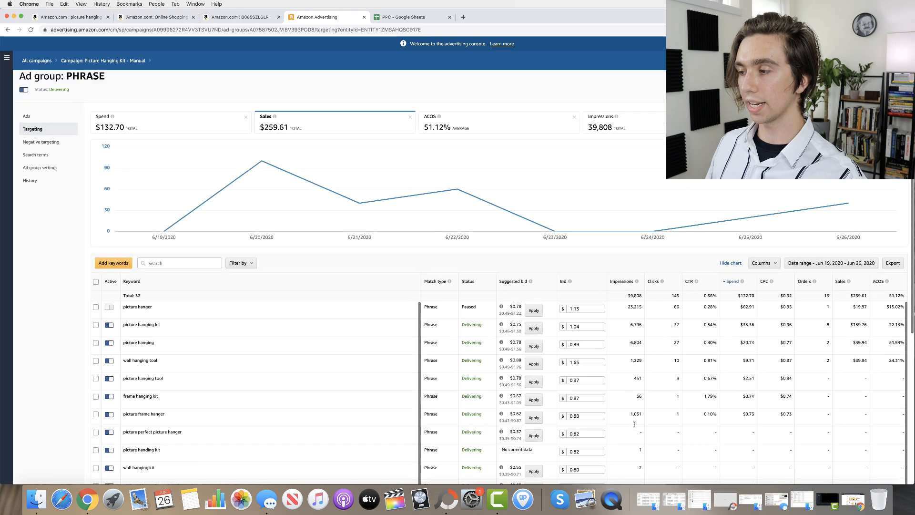
scroll(634, 427, down, 1)
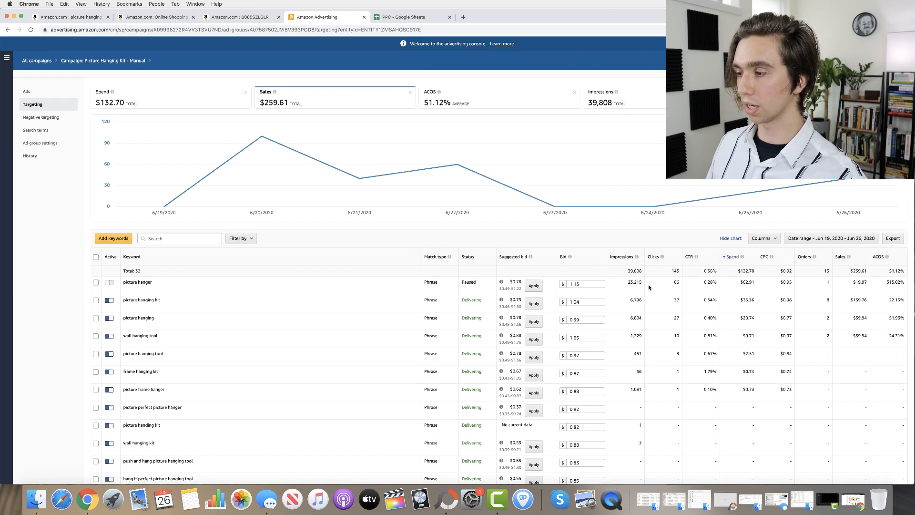
drag(624, 282, 644, 284)
click(624, 288)
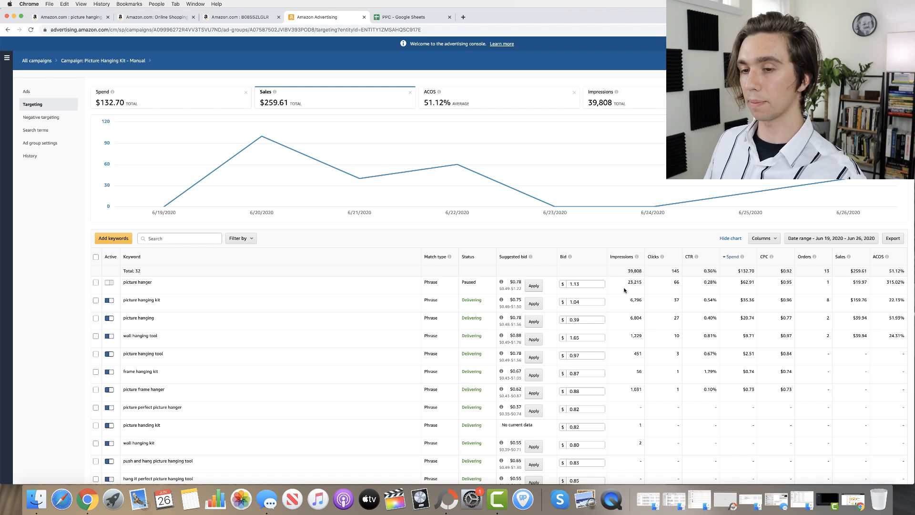
scroll(619, 302, up, 1)
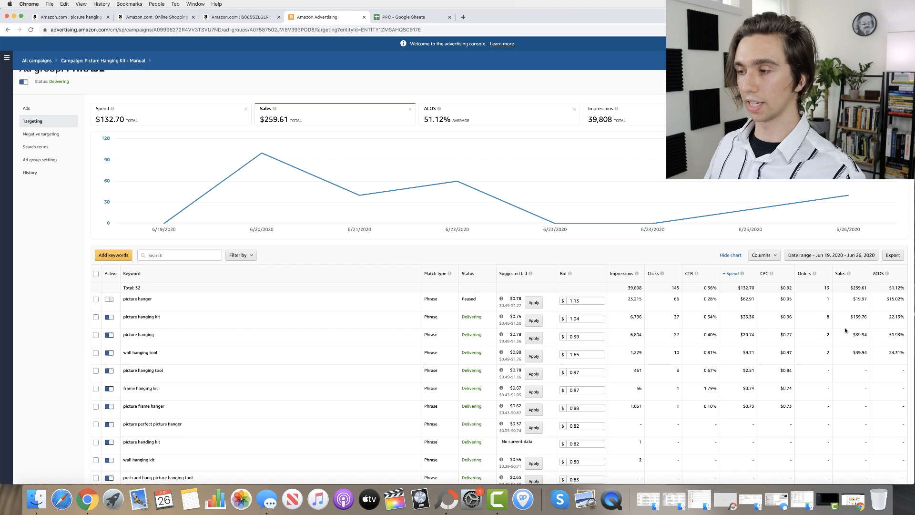
Select several low-impression keywords from "push and hang picture hanging tool" to "painting hanging kit", and extend the selection to all keywords
scroll(828, 370, down, 10)
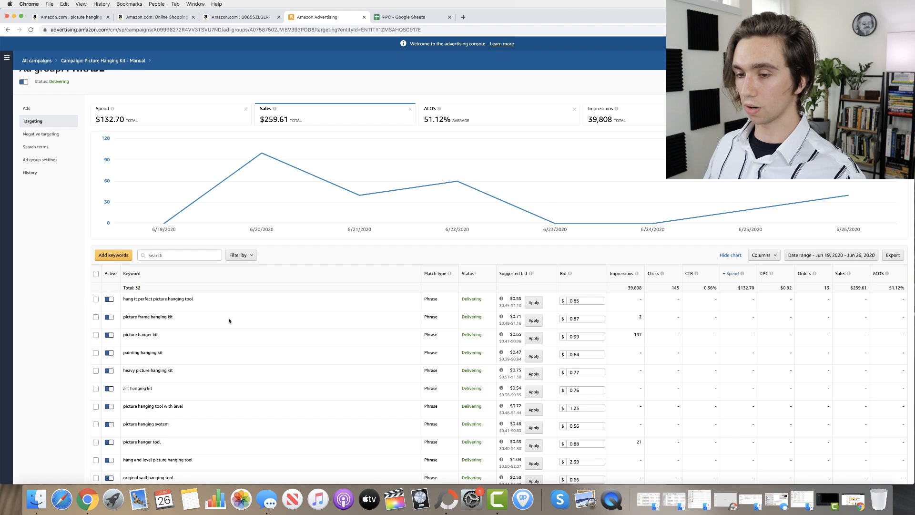
scroll(244, 322, down, 2)
scroll(243, 323, down, 2)
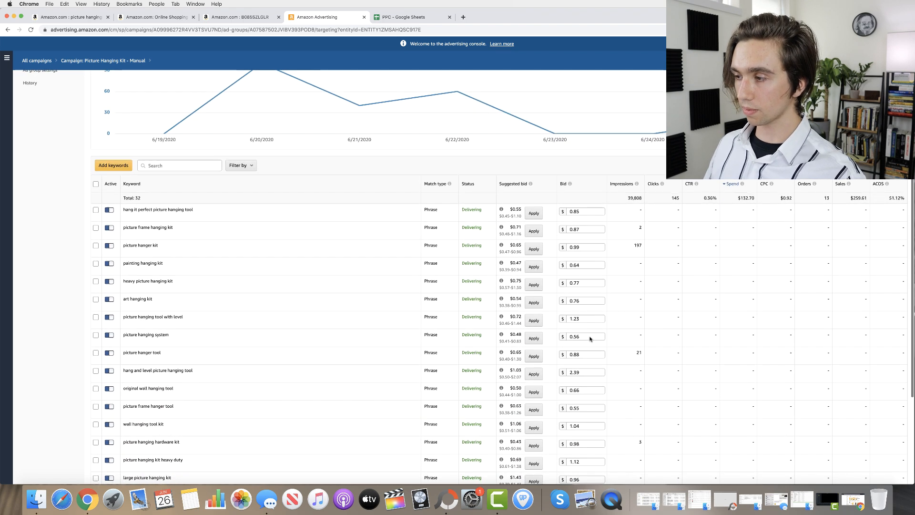
scroll(590, 338, up, 1)
click(96, 216)
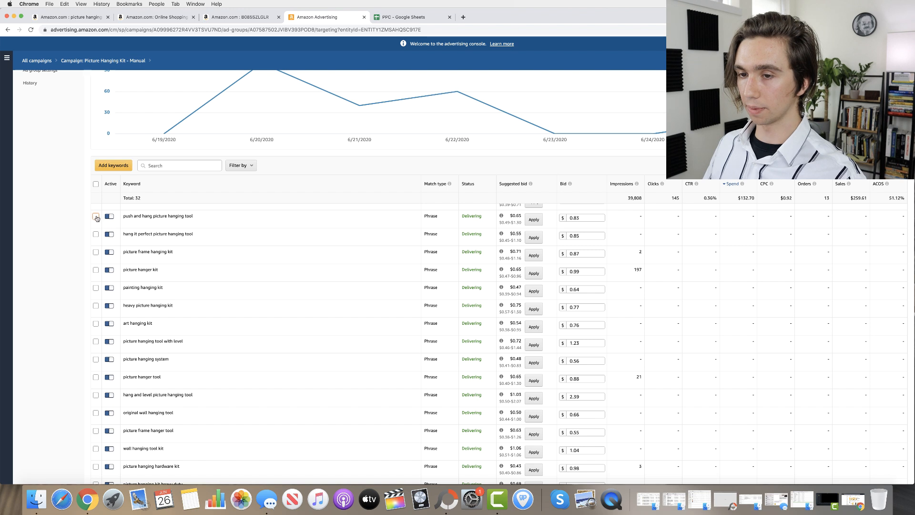
click(96, 251)
click(96, 269)
click(96, 288)
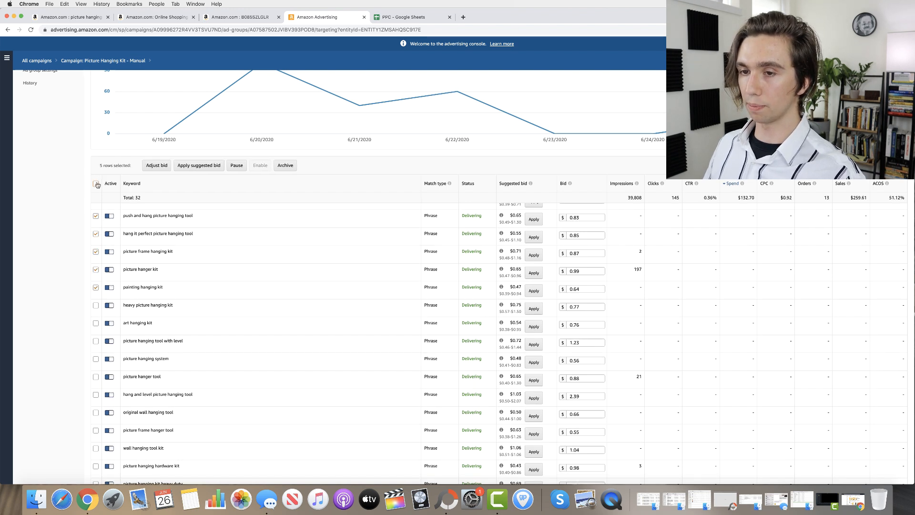
click(116, 184)
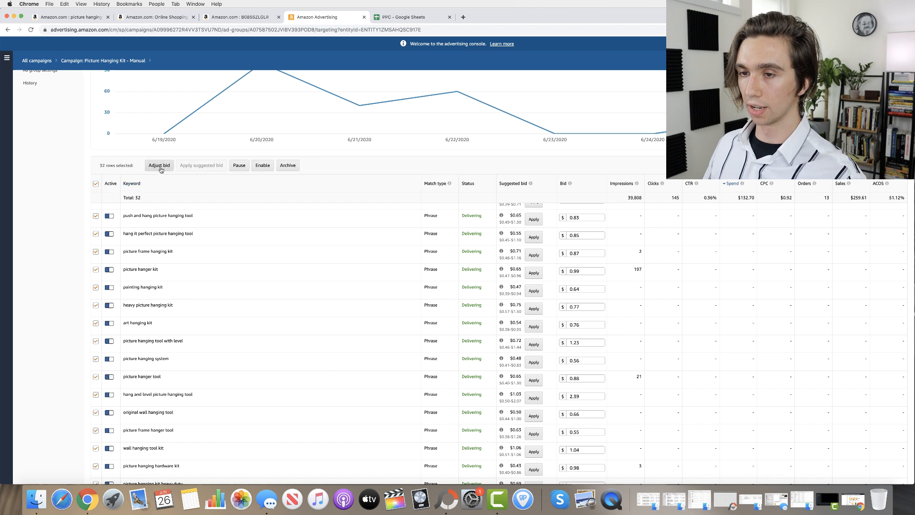
Try the bulk bid adjustment "Increase bid by (%)" on all selected keywords without entering an amount, and clear the selection
click(159, 168)
click(163, 167)
click(164, 178)
click(231, 166)
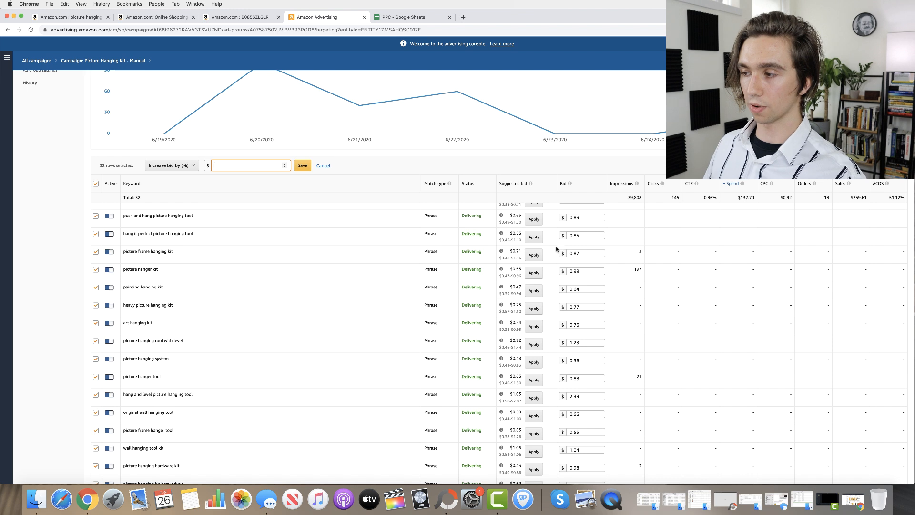
click(96, 184)
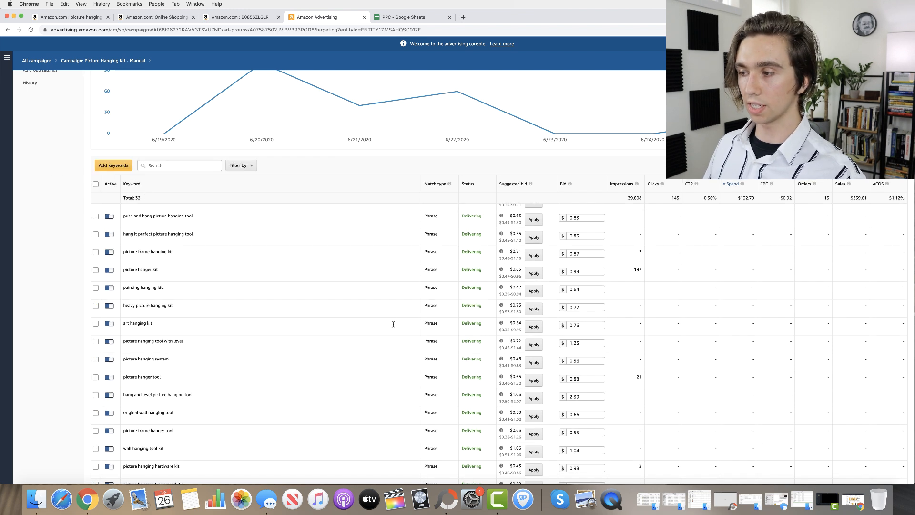
Go back to the highest-spending keywords of the PHRASE ad group and review them
scroll(412, 321, up, 10)
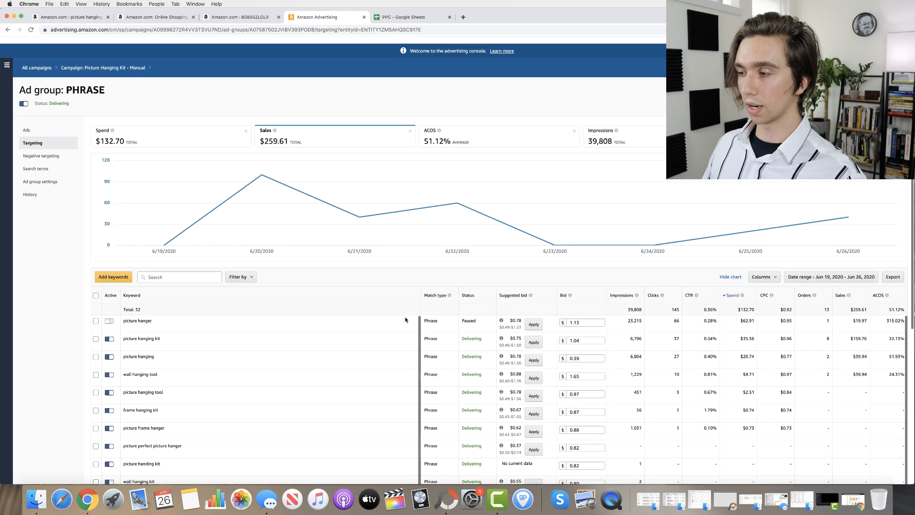
scroll(452, 191, down, 2)
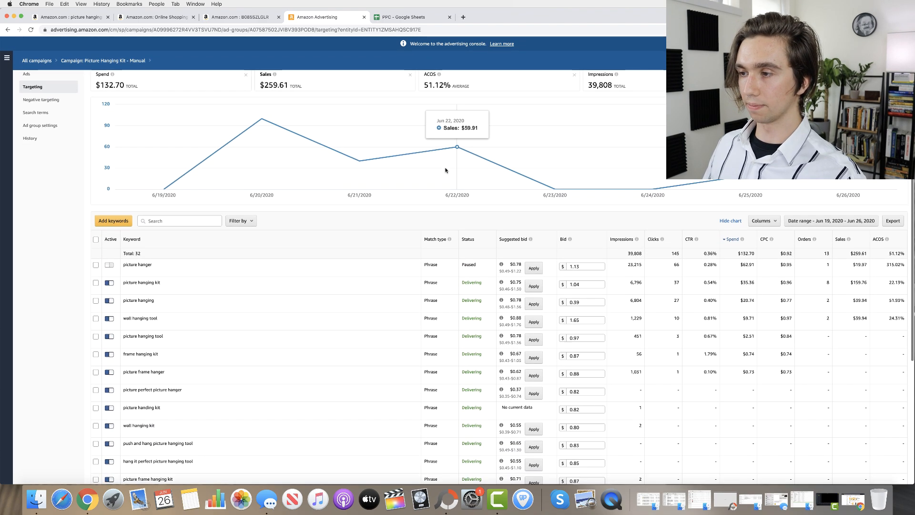
scroll(357, 165, down, 1)
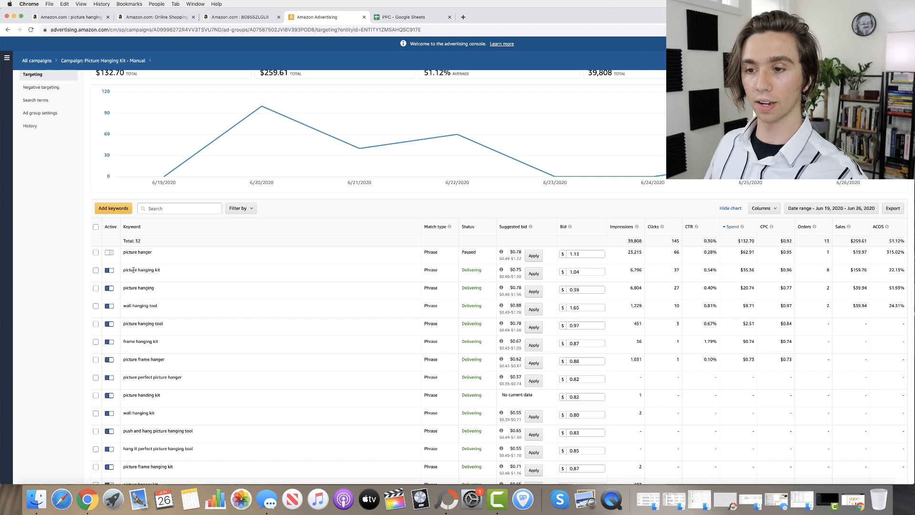
Sort the PHRASE keywords by bid from highest to lowest and review their bids against impressions
click(593, 274)
click(589, 229)
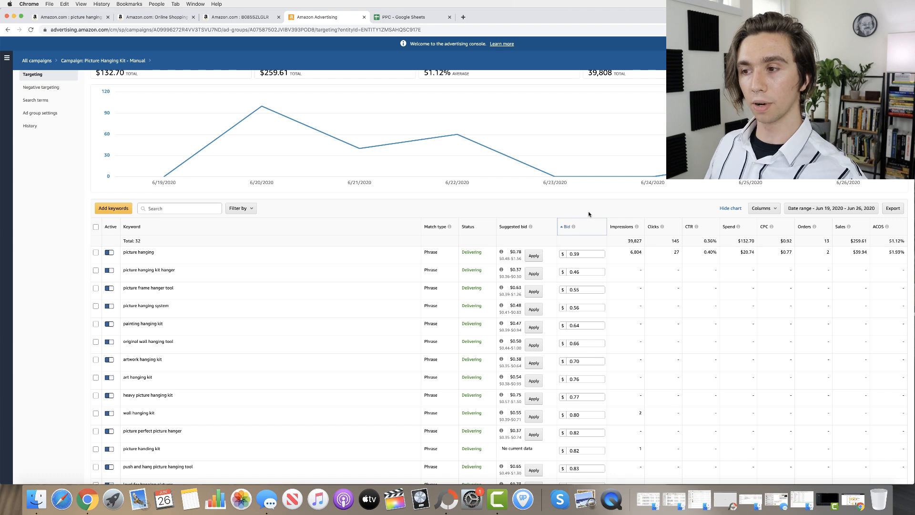
click(585, 230)
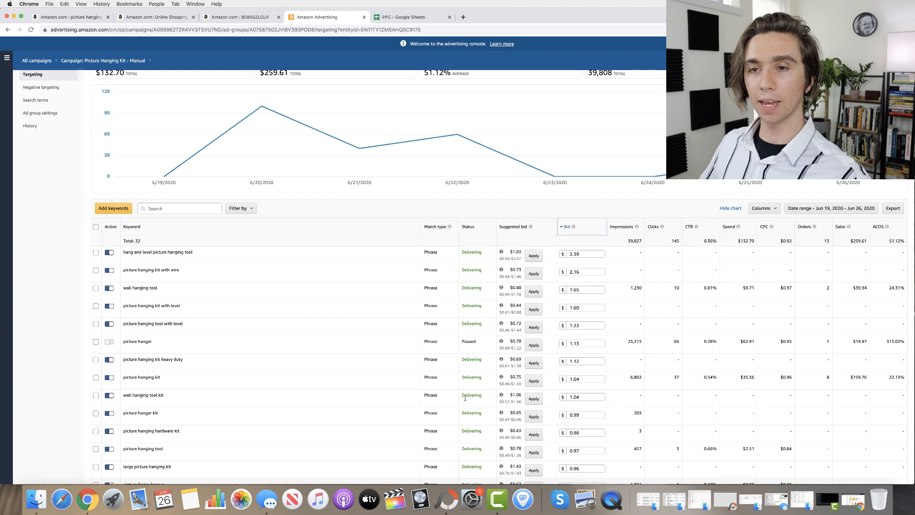
scroll(469, 401, up, 3)
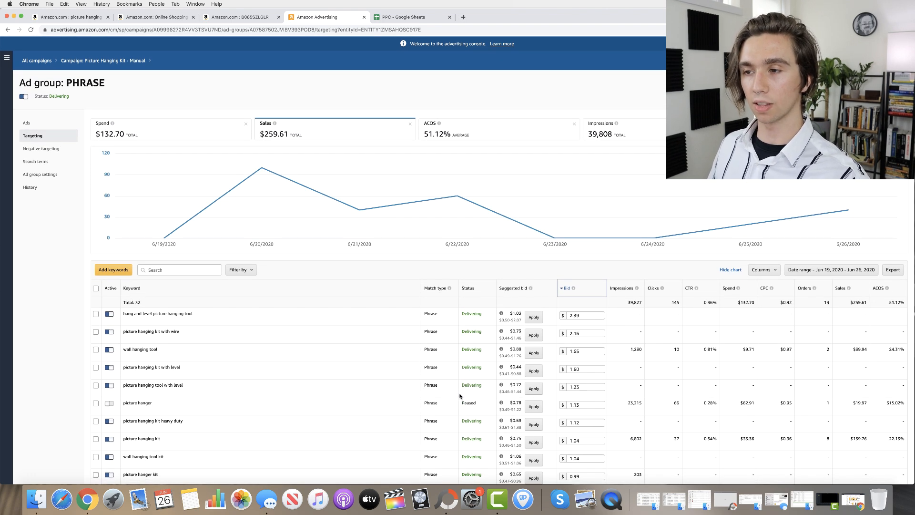
Go back to the Manual campaign and compare the ACOS and targets of the BROAD and PHRASE ad groups
click(104, 61)
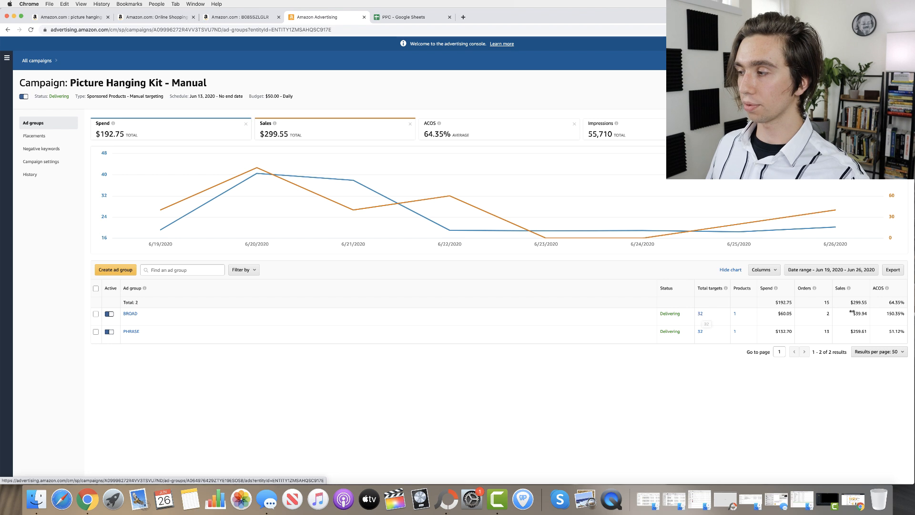
drag(884, 314, 907, 316)
click(908, 309)
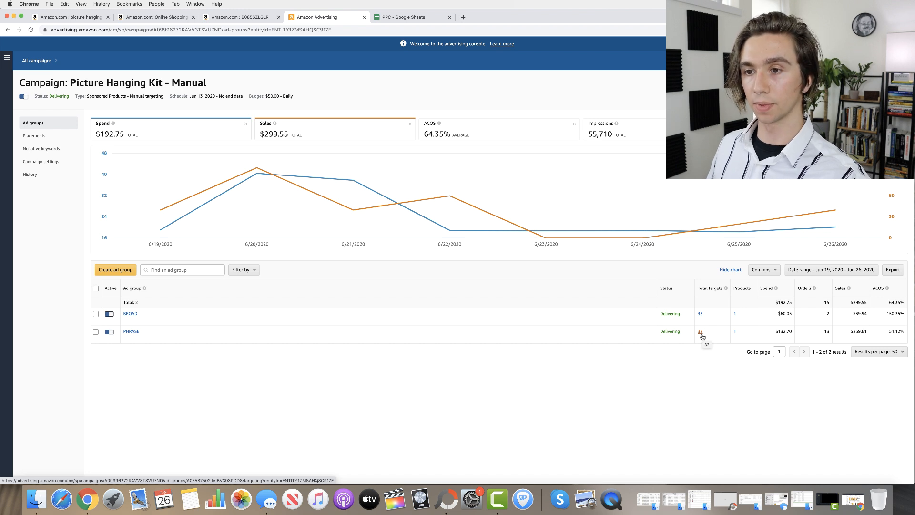
click(701, 336)
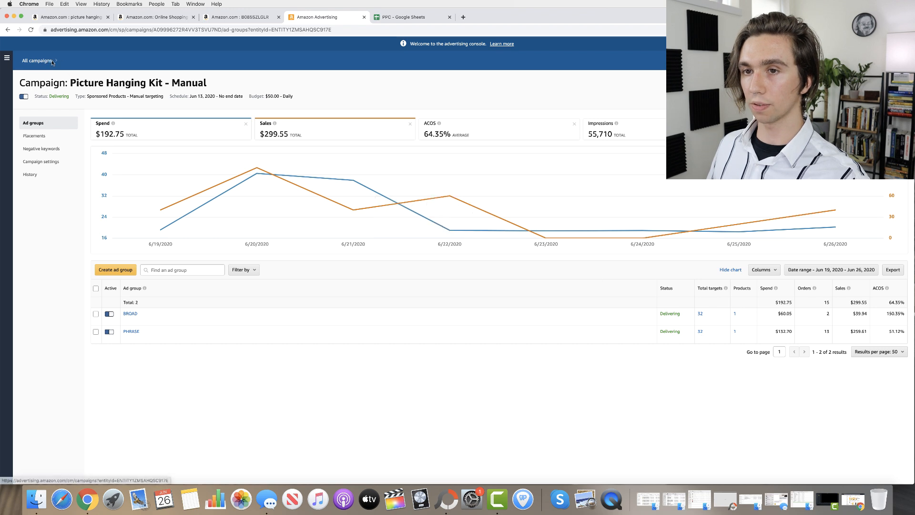
Return to all campaigns and show only the Picture Hanging Kit portfolio, with the portfolio list collapsed
click(7, 58)
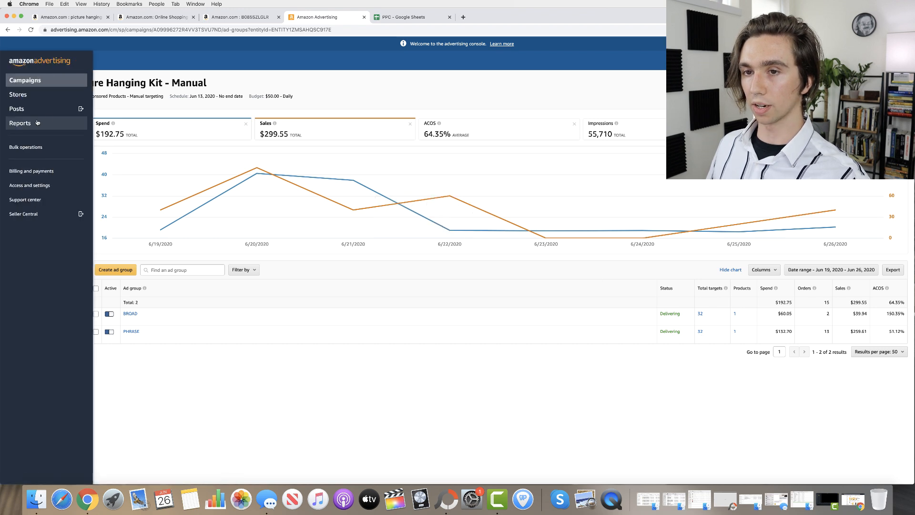
click(53, 87)
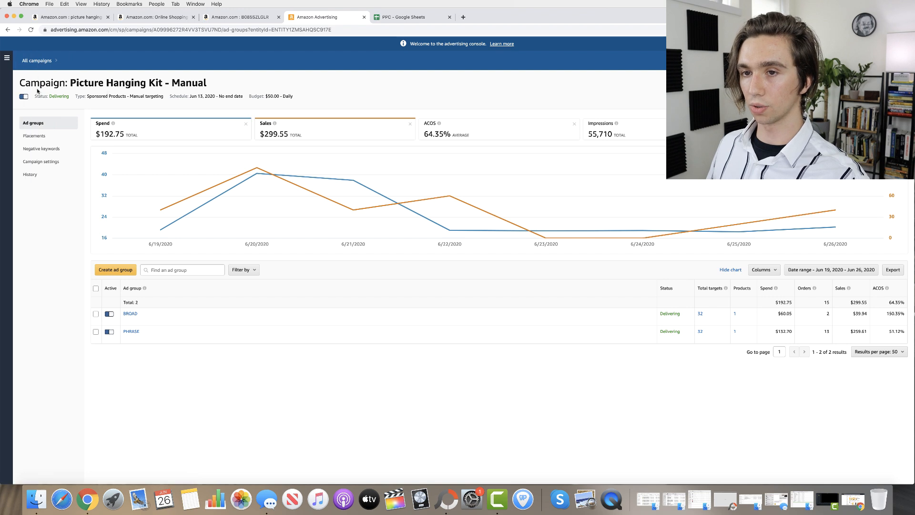
click(42, 61)
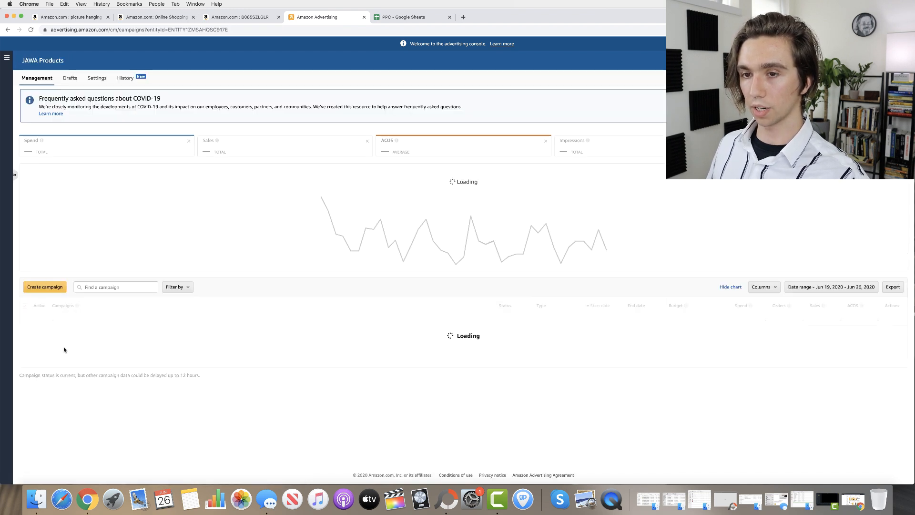
click(14, 177)
click(46, 191)
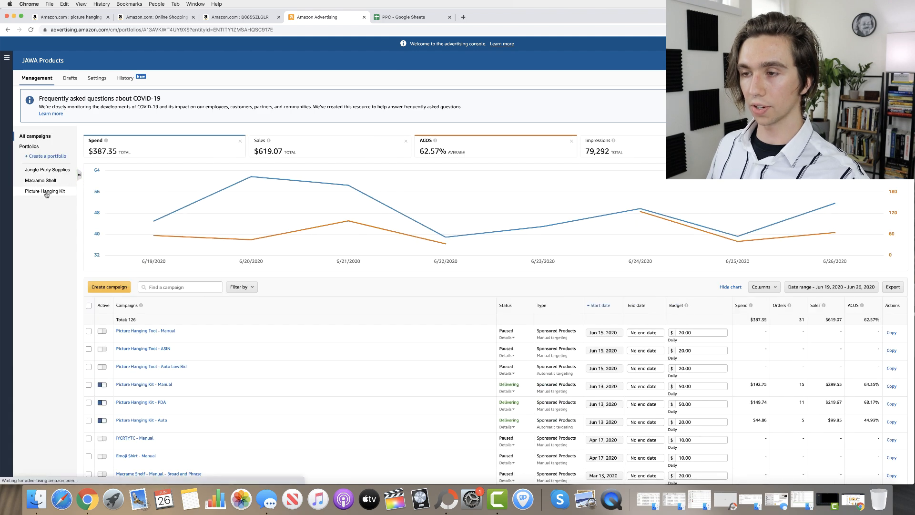
click(79, 177)
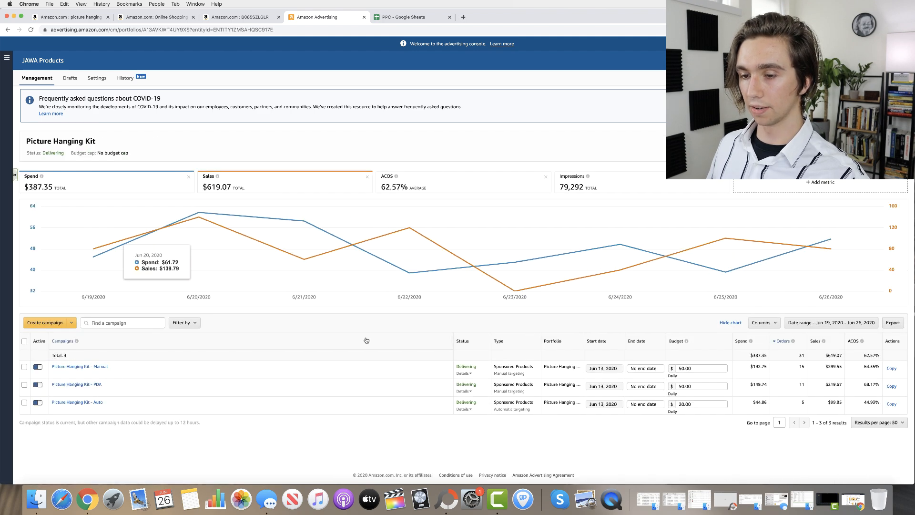
Open the targets of the Picture Hanging Kit - PDA campaign's only ad group and sort them by lowest ACOS
click(93, 385)
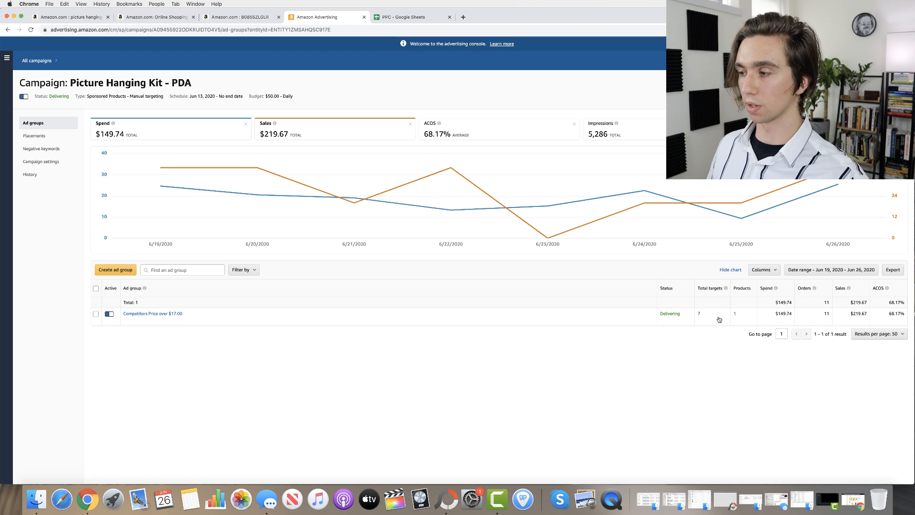
click(700, 315)
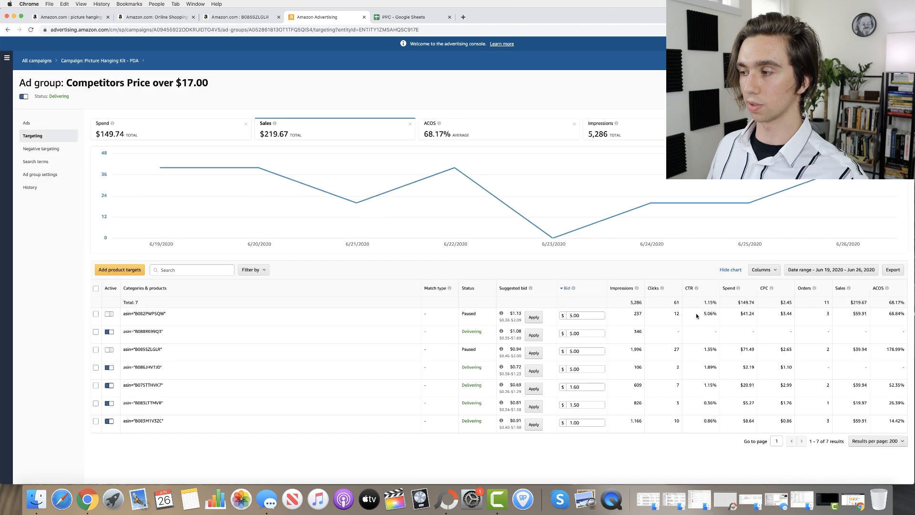
click(881, 289)
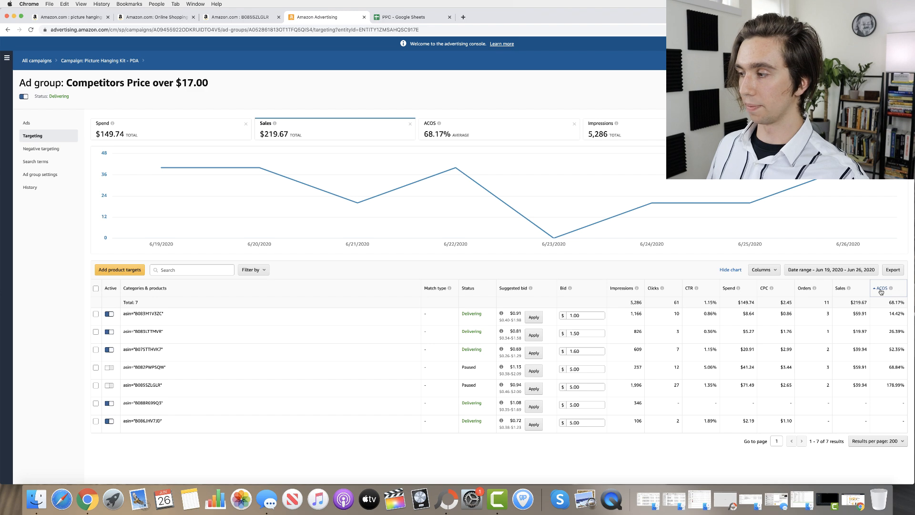
Review the spend, sales, orders and ACOS of the two lowest-ACOS product targets, B083M1V3ZC and B083LTTMVR
scroll(856, 347, down, 1)
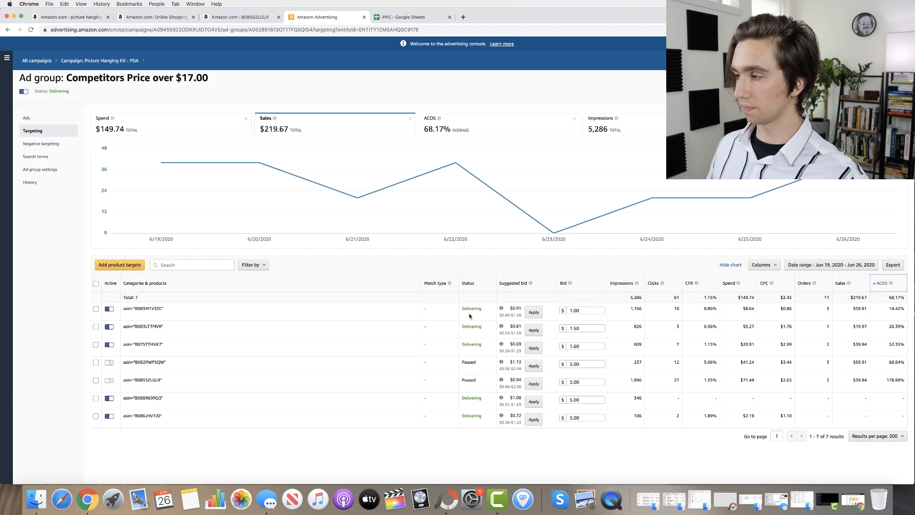
scroll(836, 310, down, 1)
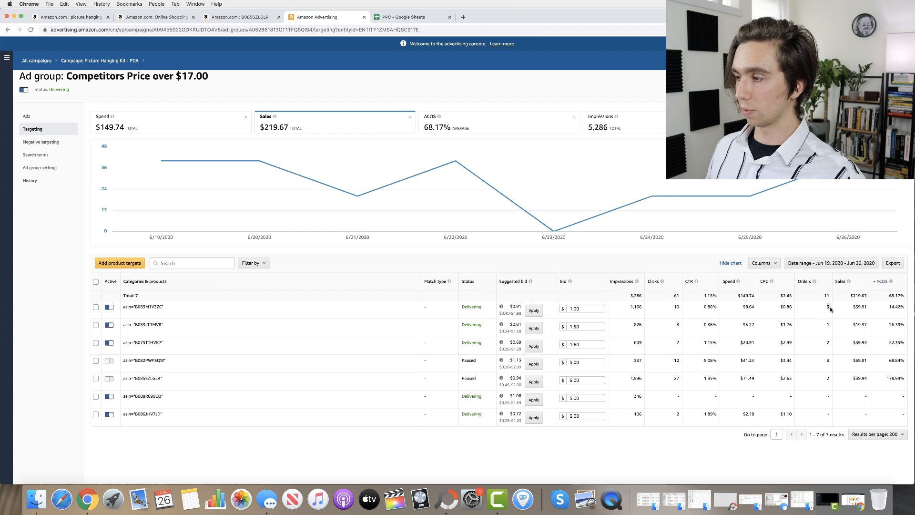
double_click(746, 309)
double_click(860, 307)
double_click(897, 306)
click(912, 290)
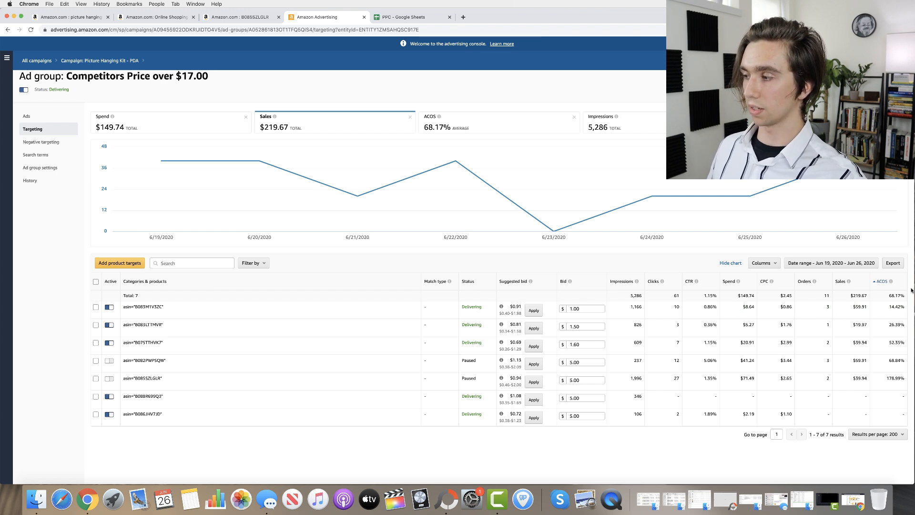
scroll(900, 315, down, 1)
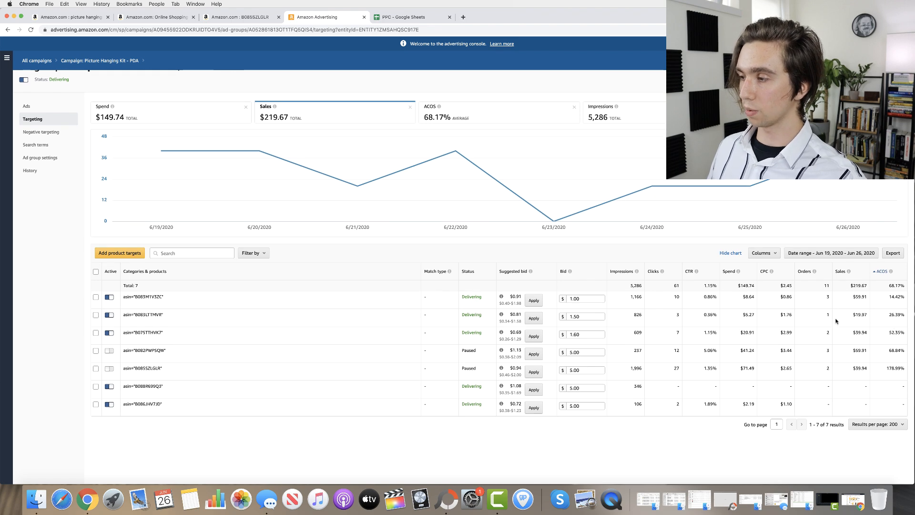
drag(885, 316, 909, 316)
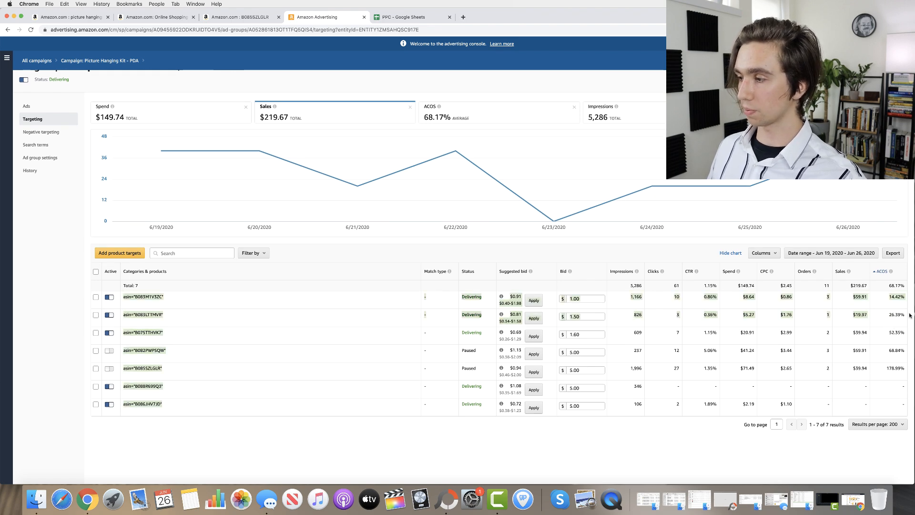
click(911, 318)
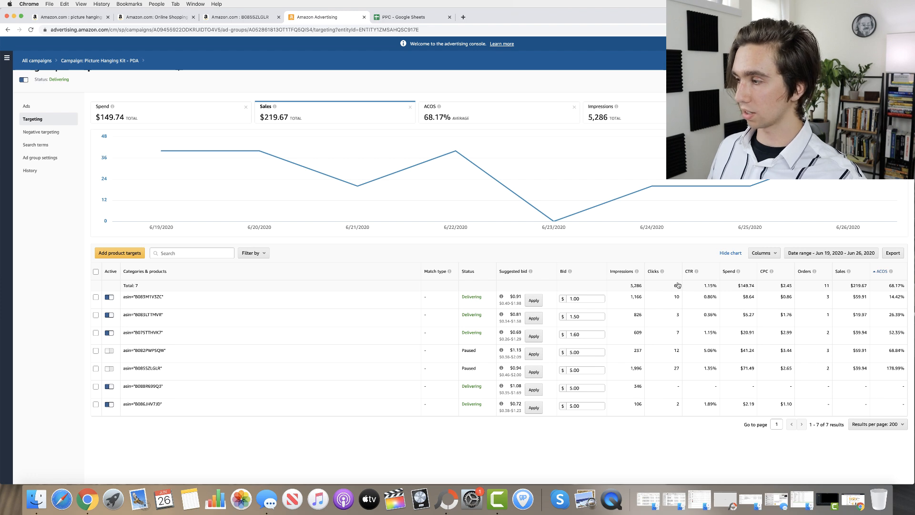
Sort the product targets by highest ACOS and examine the bids and ACOS of the delivering ones, starting with B075TTHVK7
click(879, 277)
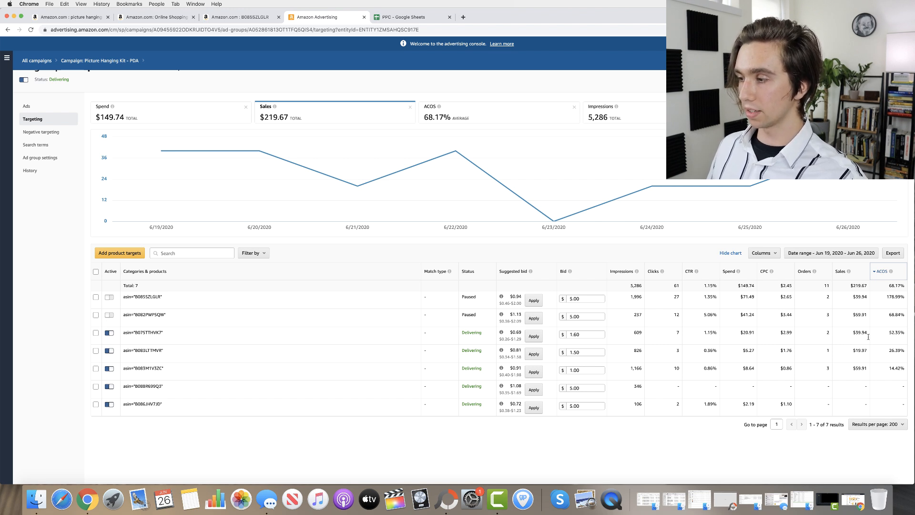
click(569, 336)
click(609, 336)
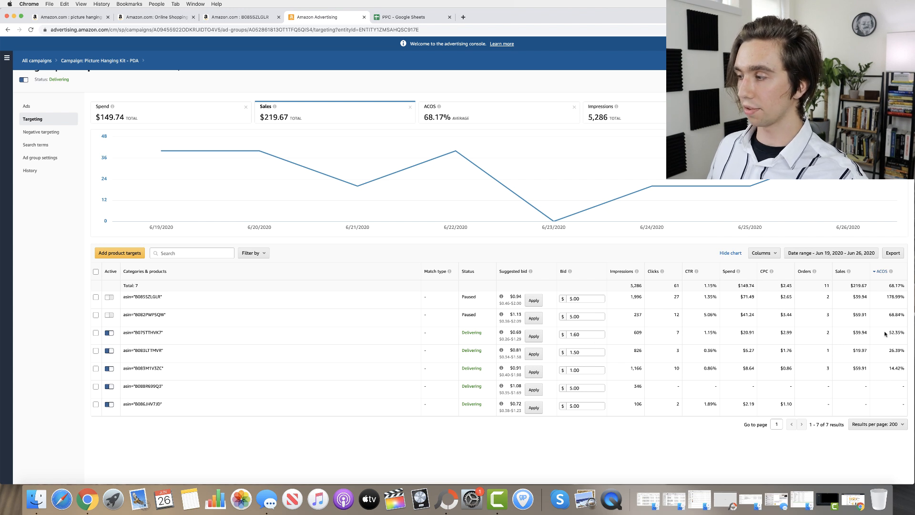
drag(887, 332, 903, 366)
click(898, 375)
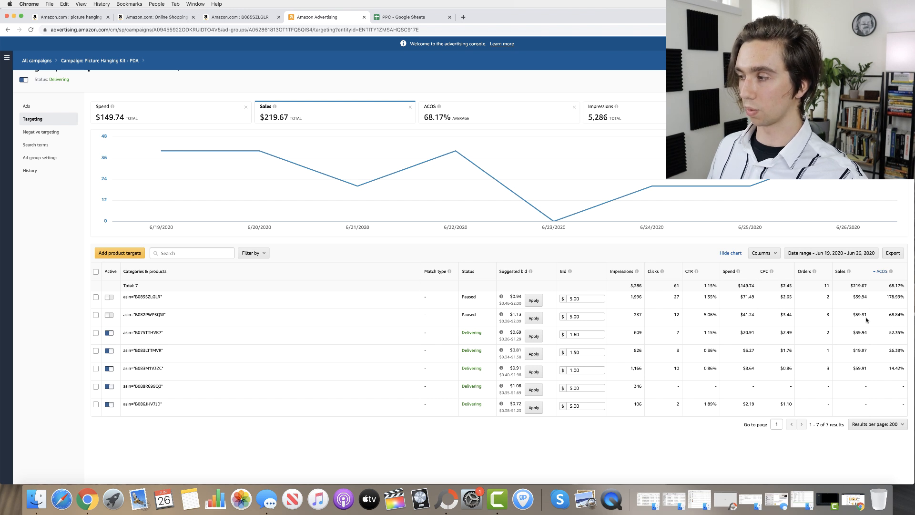
Return to all campaigns and open the targeting groups of Ad group 1 in the Picture Hanging Kit - Auto campaign
click(37, 61)
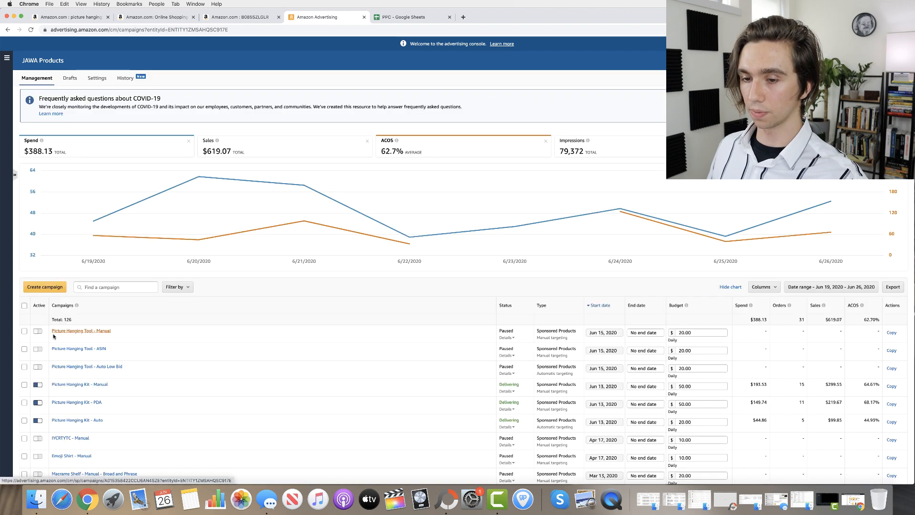
click(83, 420)
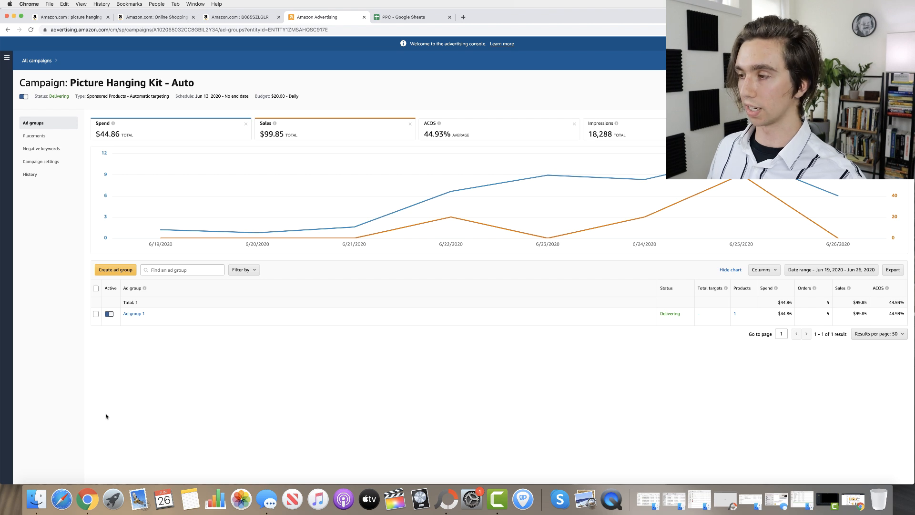
click(700, 316)
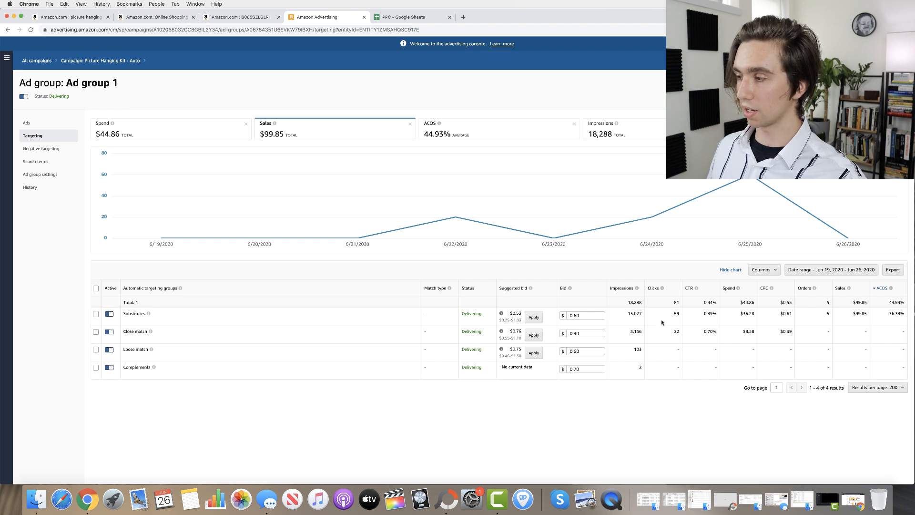
Set the bid of the Substitutes targeting group to $0.55 and save it
click(586, 318)
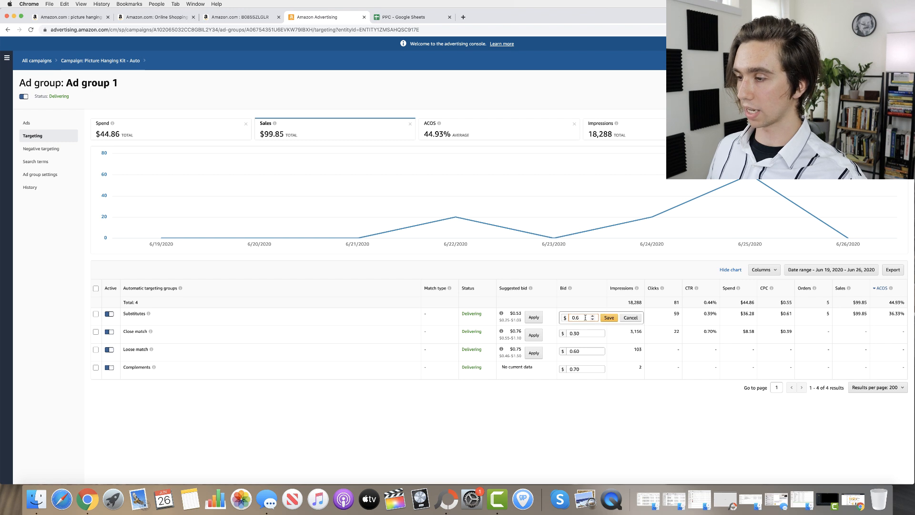
key(Return)
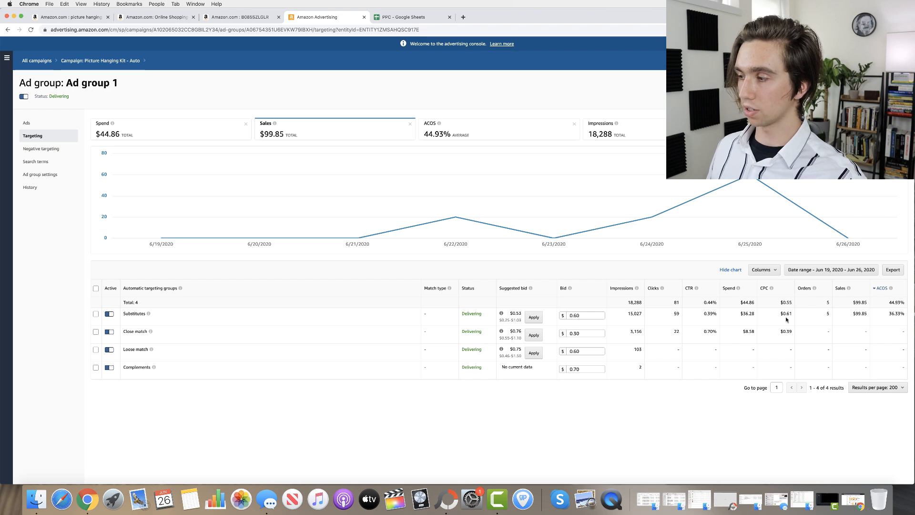
click(586, 315)
key(BackSpace)
key(BackSpace)
text(55)
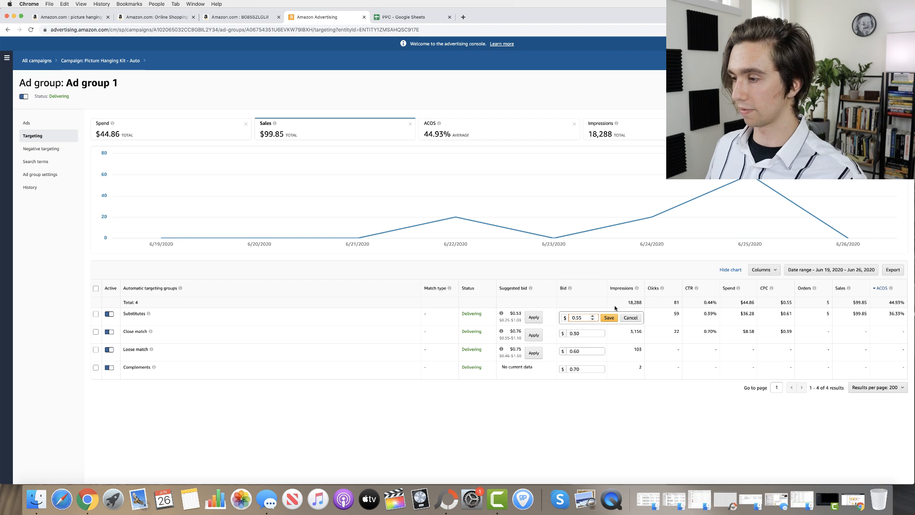
click(610, 317)
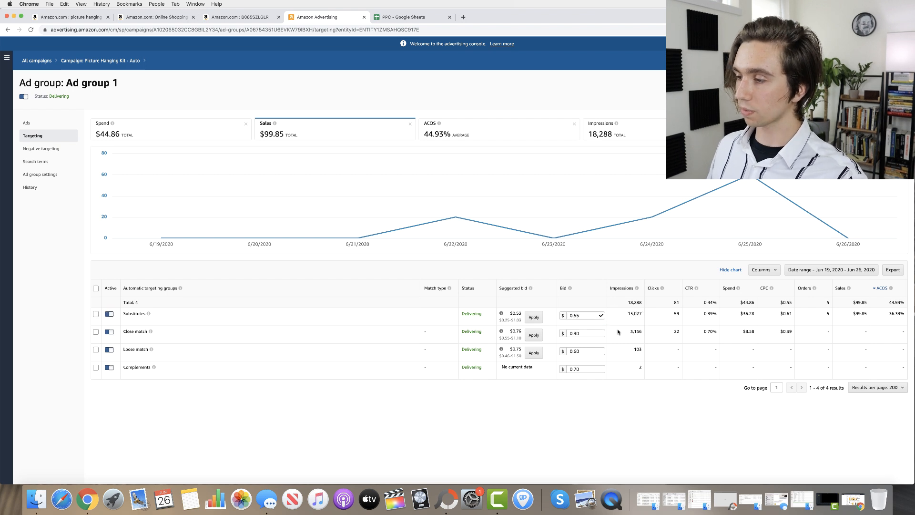
Check the bids of the Loose match and Complements targeting groups without changing them
click(580, 352)
click(593, 378)
click(591, 370)
click(589, 387)
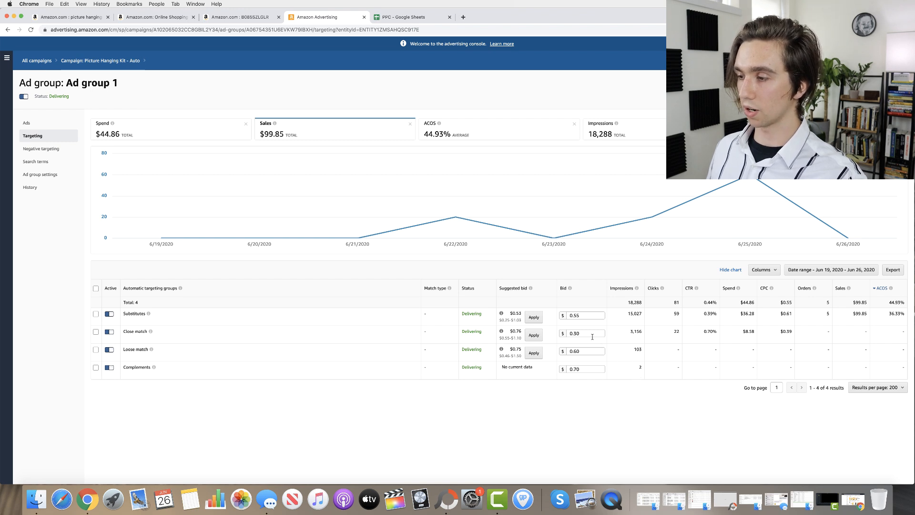
Examine the Close match group's cost-per-click, clicks and bid, and go back to the Auto campaign overview
drag(779, 333, 801, 335)
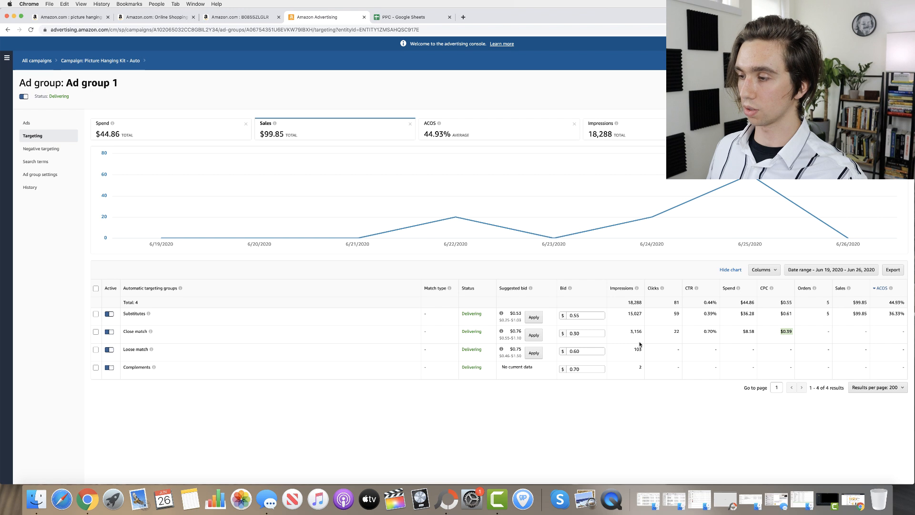
click(595, 335)
click(595, 334)
click(639, 390)
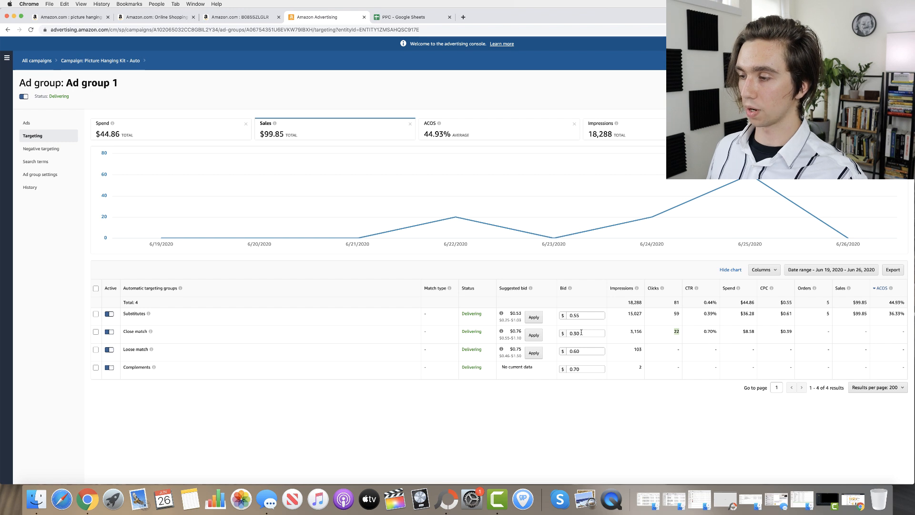
click(615, 397)
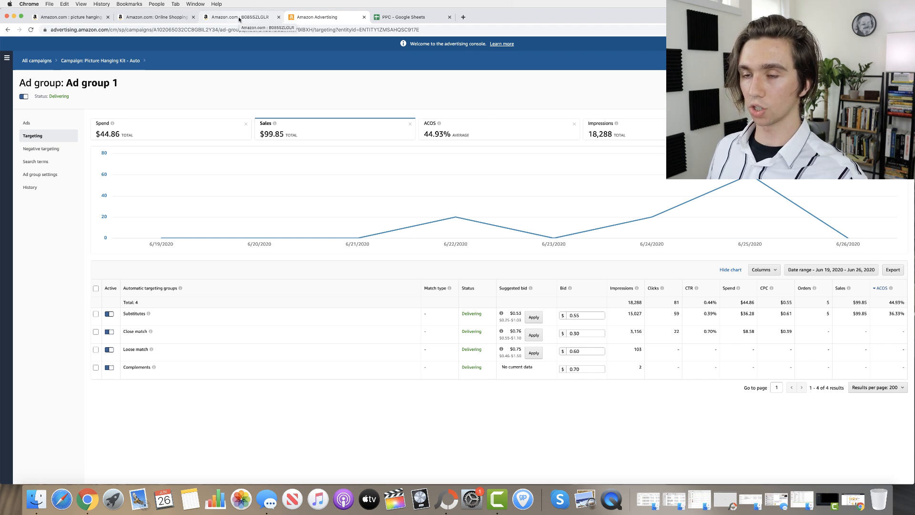
click(67, 62)
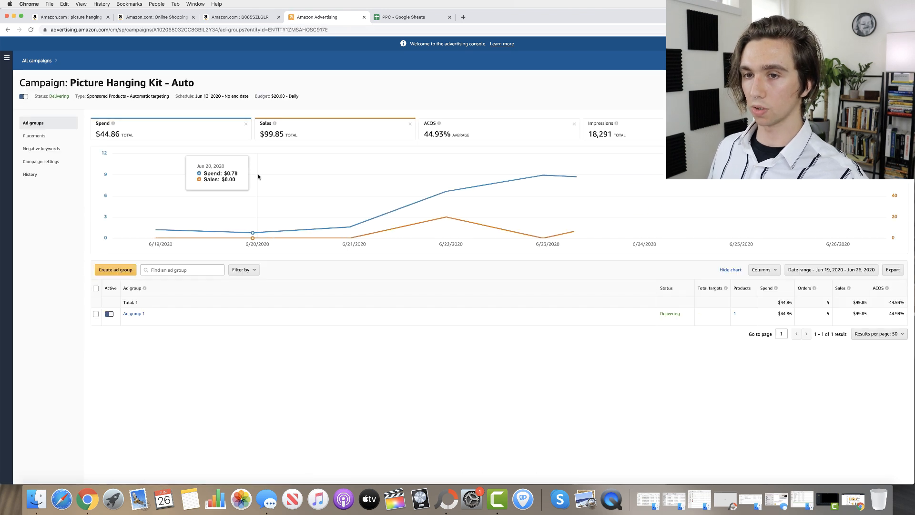
Open the search terms of the BROAD ad group in the Picture Hanging Kit - Manual campaign and sort them by most orders
click(37, 61)
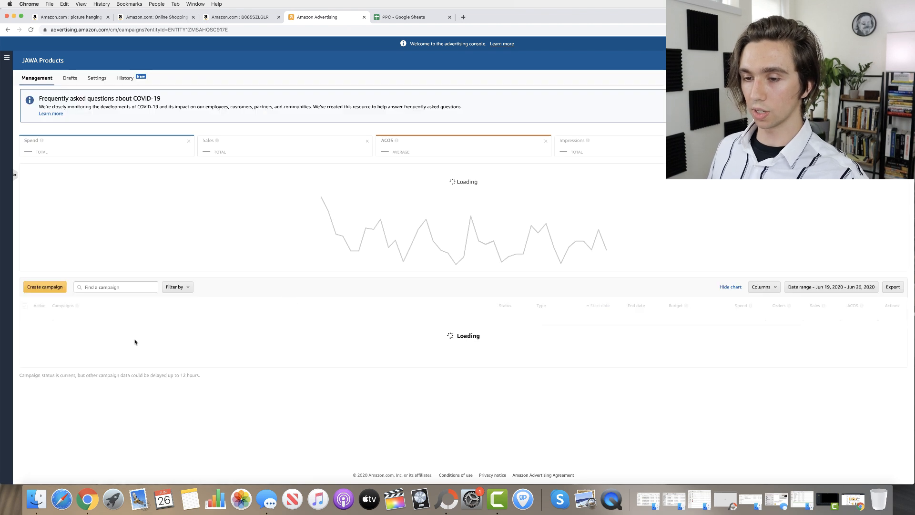
click(89, 385)
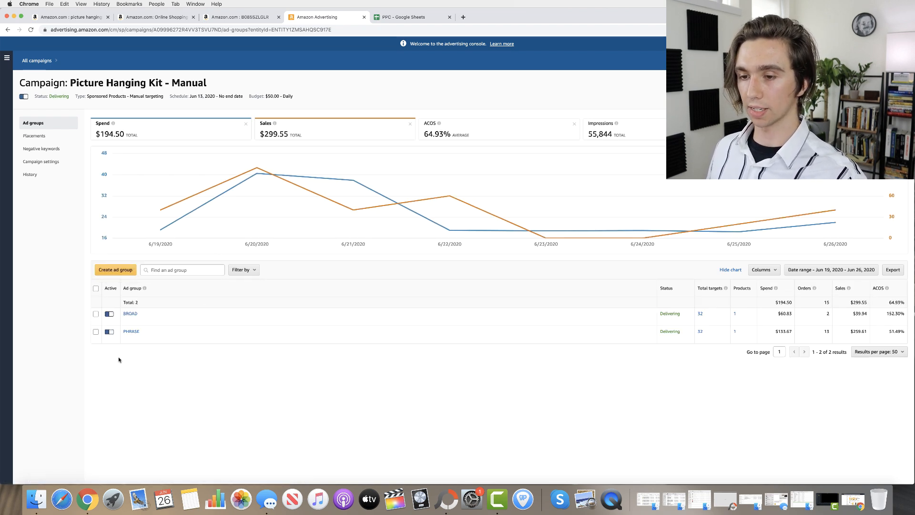
click(131, 314)
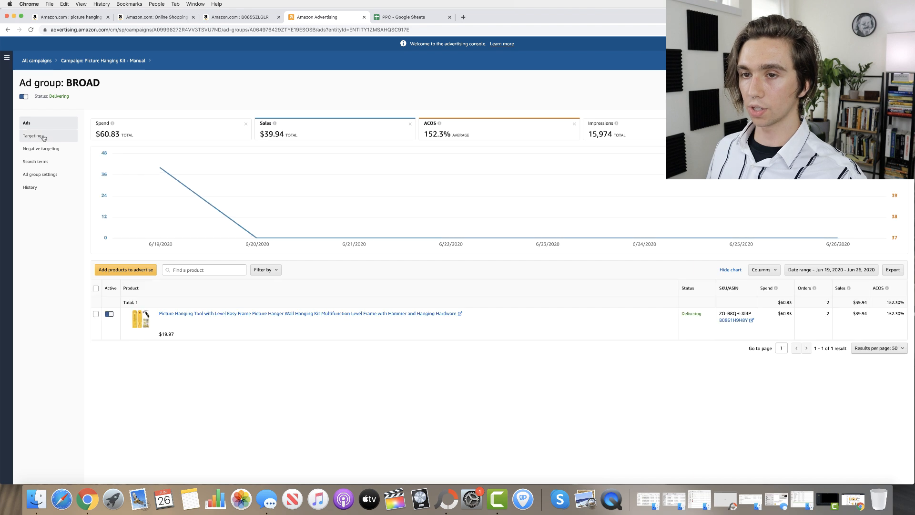
click(42, 163)
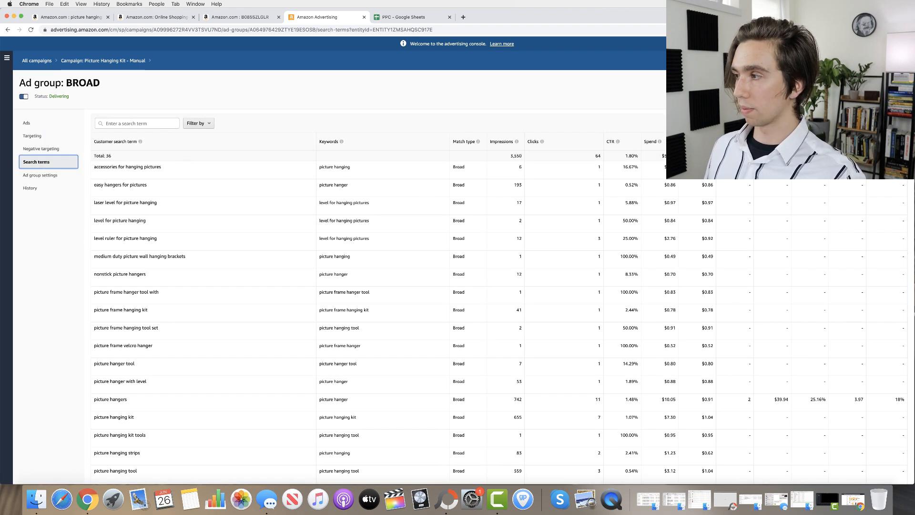
click(727, 141)
click(727, 142)
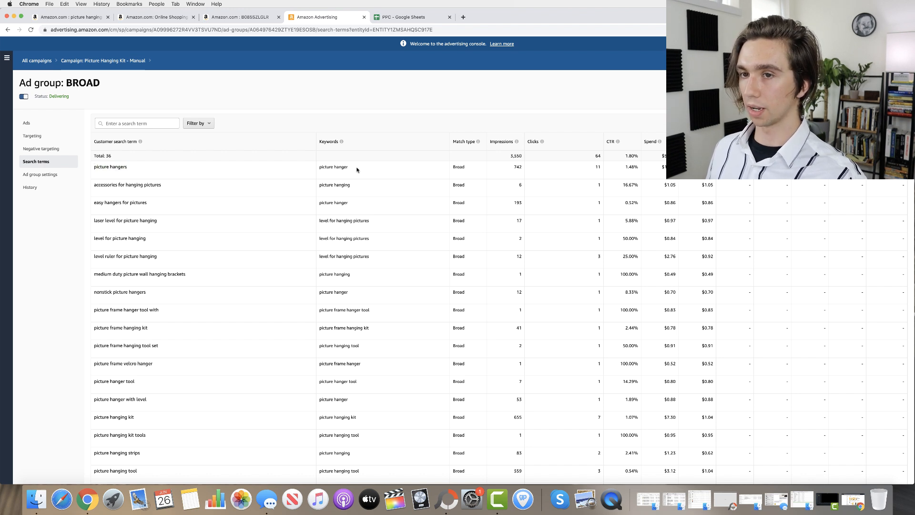
Return to the Manual campaign, open the PHRASE ad group's search terms and sort them by highest conversion rate
click(95, 61)
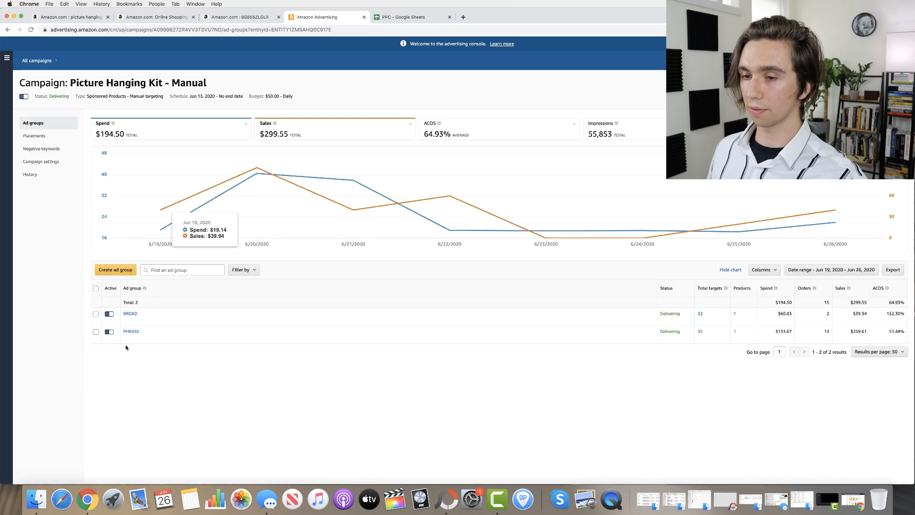
click(130, 332)
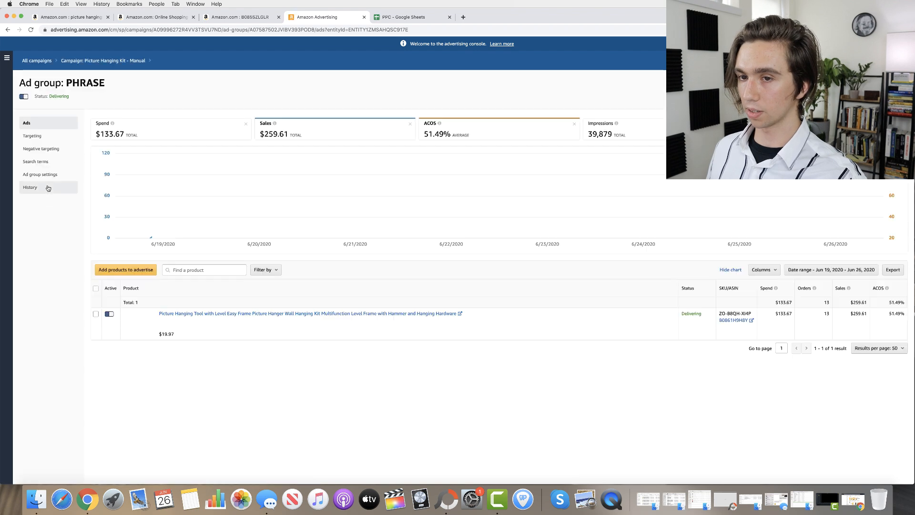
click(57, 162)
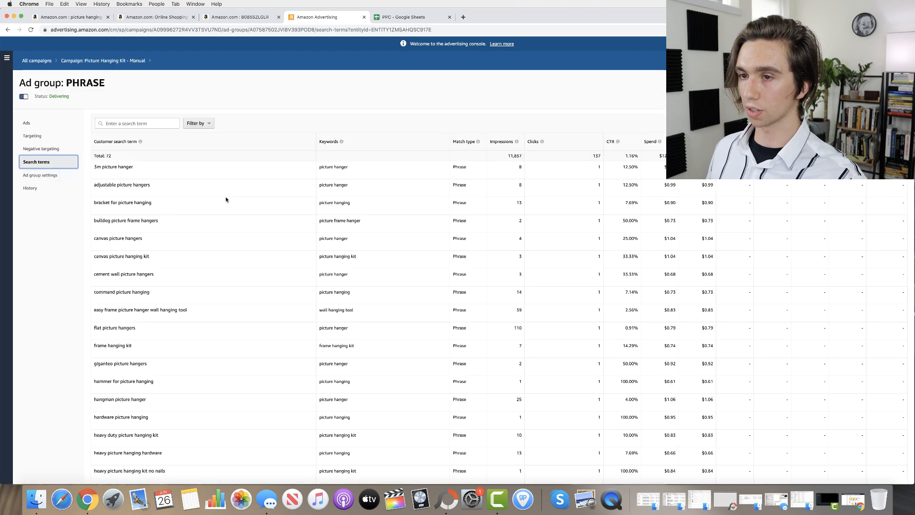
click(882, 141)
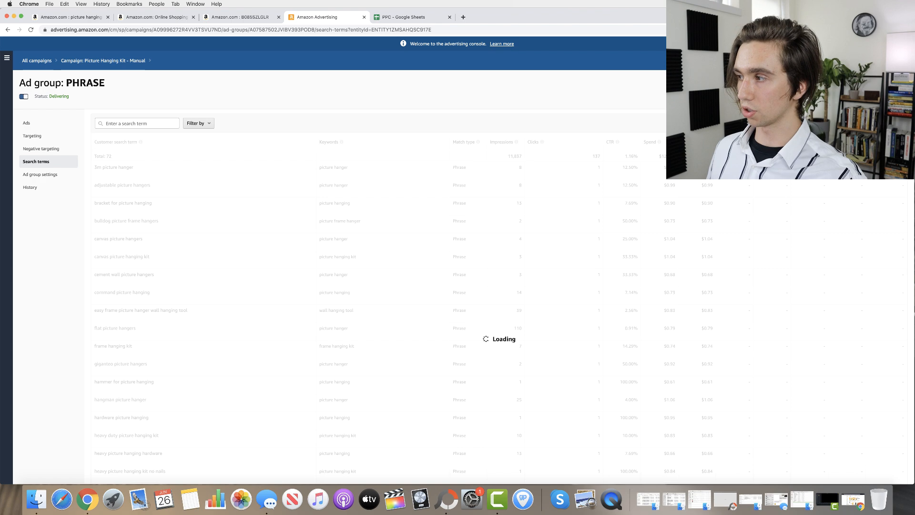
click(883, 142)
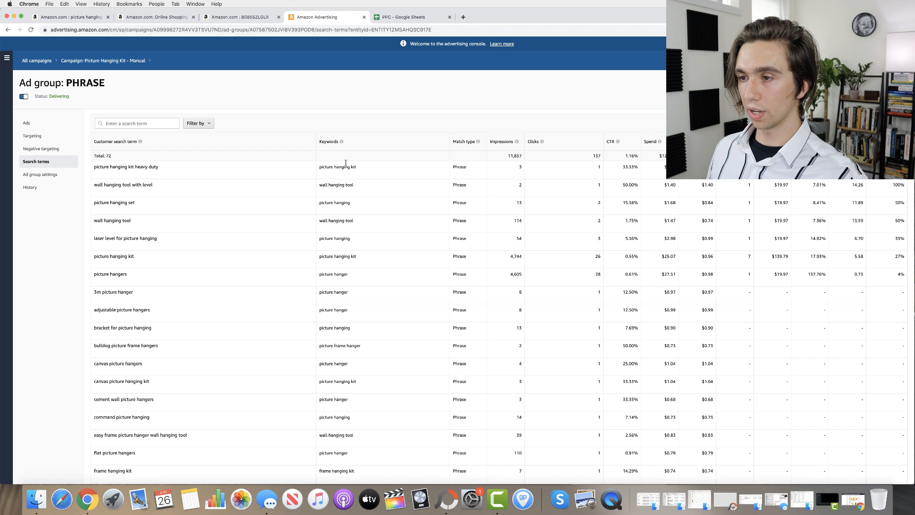
Compare the customer search term "picture hanging kit heavy duty" with the phrase keyword "picture hanging kit" that triggered it
drag(319, 168, 365, 171)
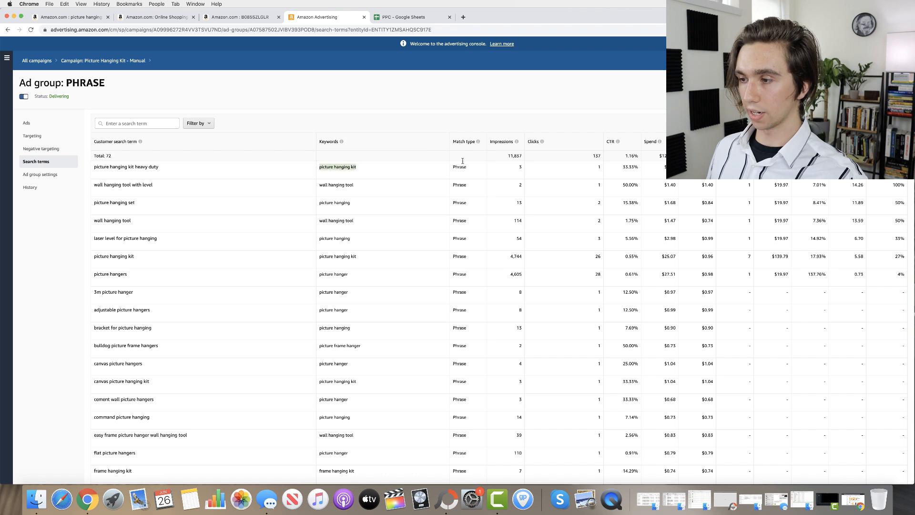
click(380, 171)
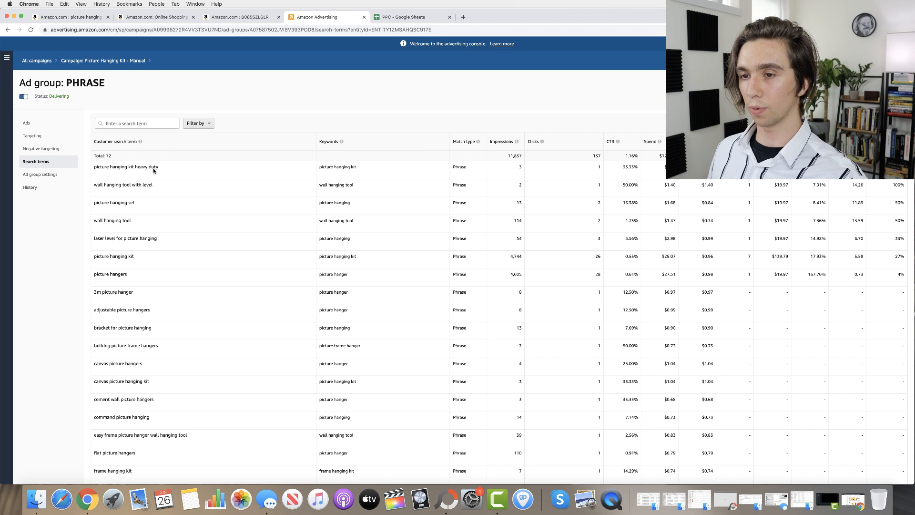
drag(174, 167, 99, 167)
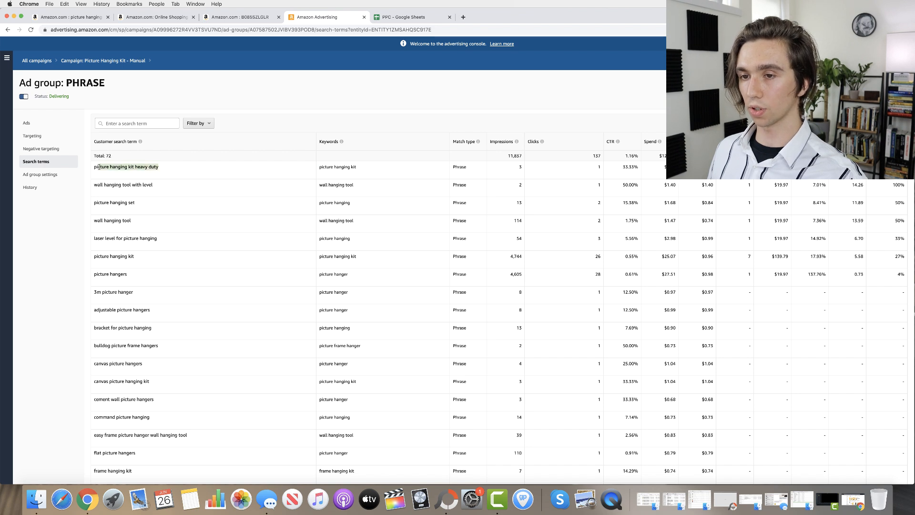
click(193, 172)
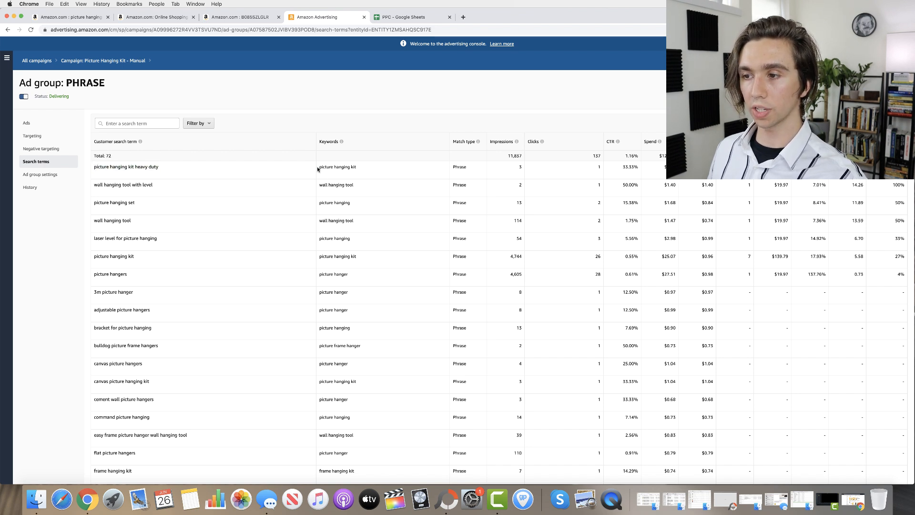
drag(318, 169, 394, 168)
drag(169, 168, 80, 165)
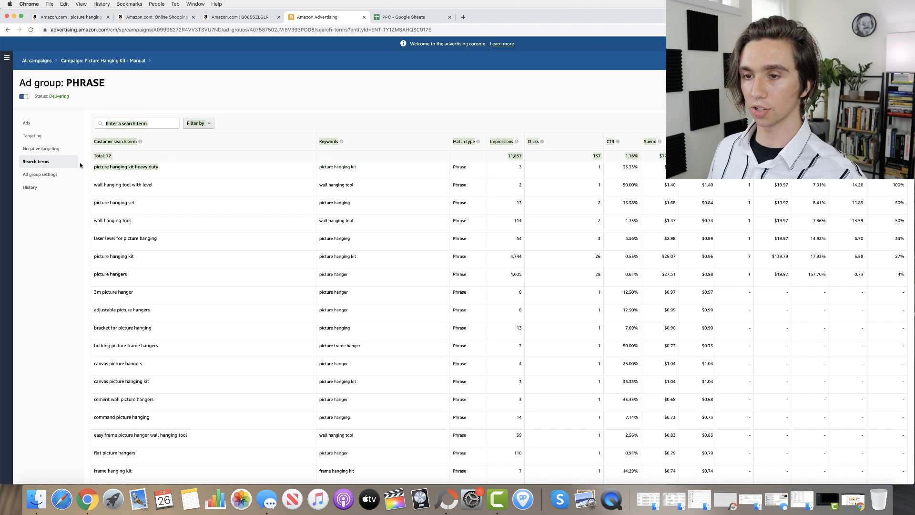
click(175, 170)
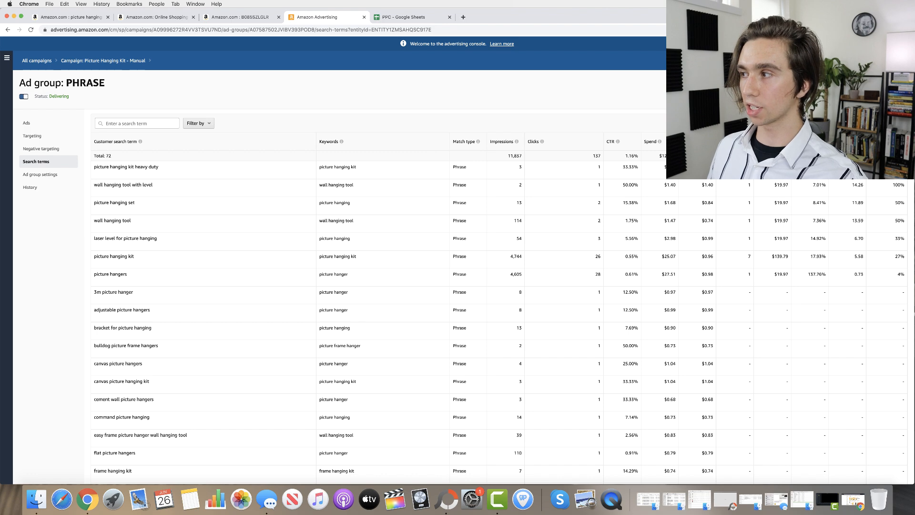
Switch to the PPC sheet in Google Sheets and review the whole Customer Search Terms table
click(391, 19)
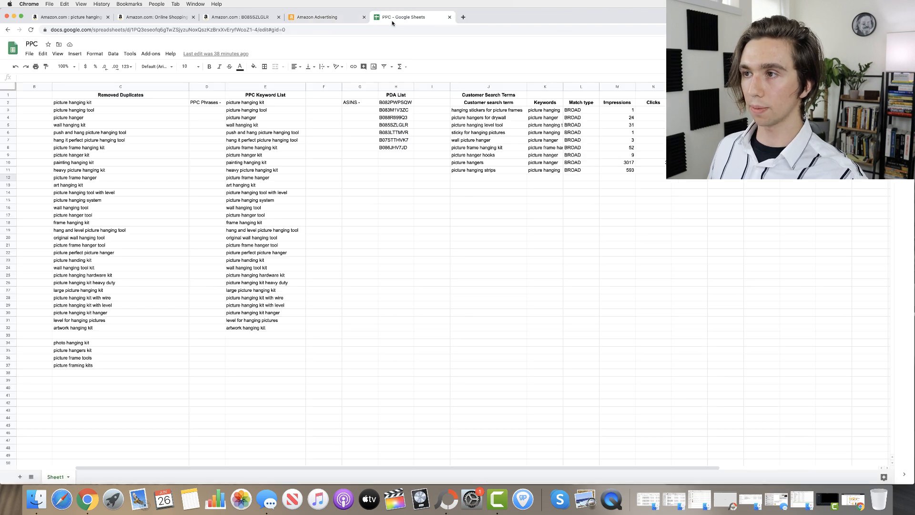
scroll(475, 177, left, 1)
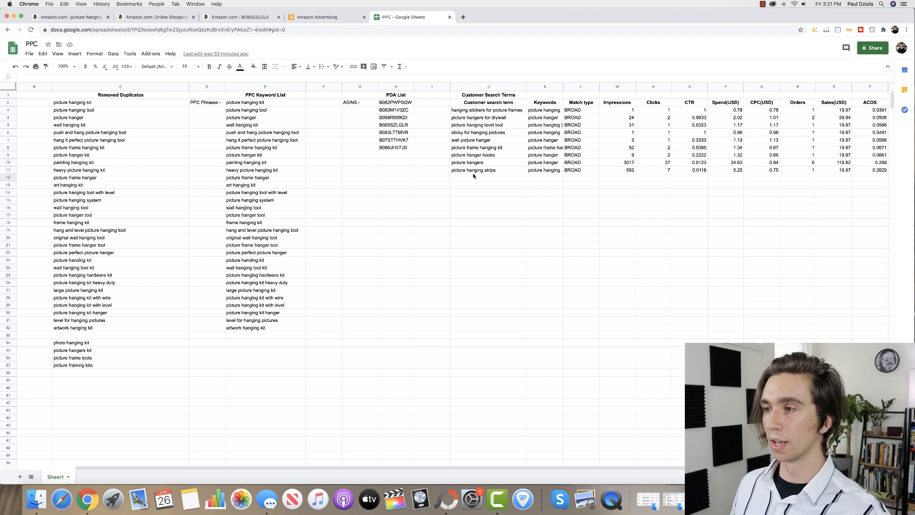
scroll(474, 176, right, 1)
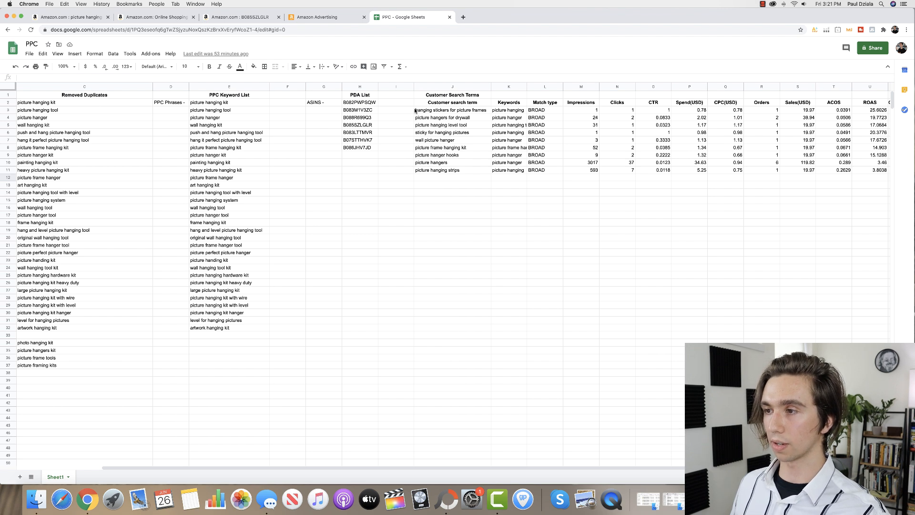
drag(417, 103, 873, 173)
scroll(847, 179, right, 5)
click(632, 175)
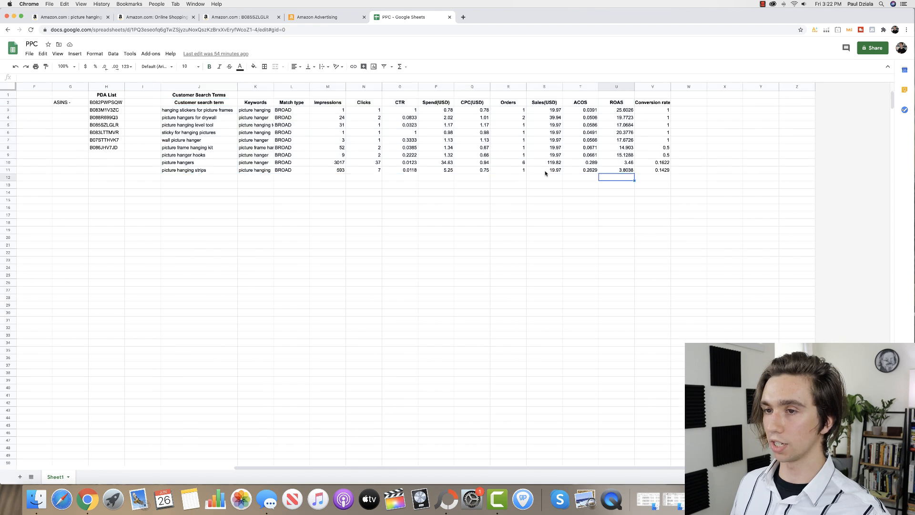
Examine the ACOS, ROAS and conversion rate columns of the saved customer search terms
scroll(544, 173, left, 2)
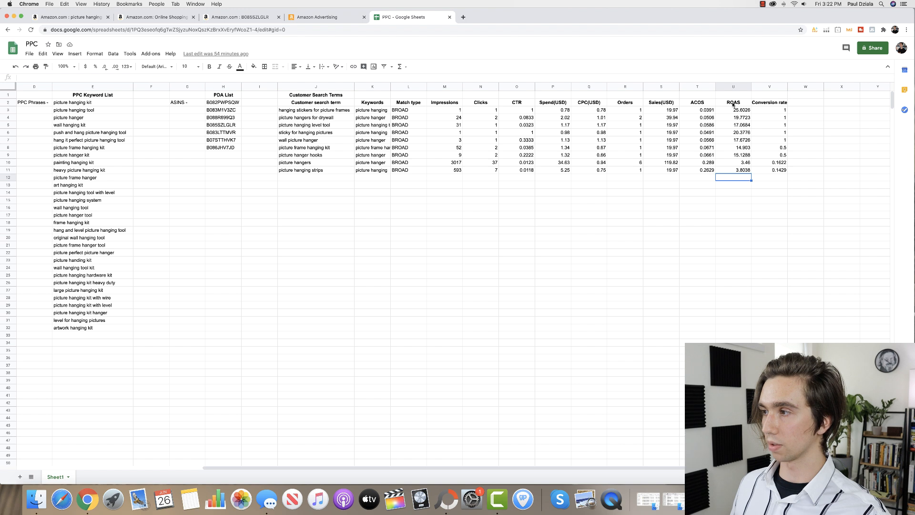
click(698, 191)
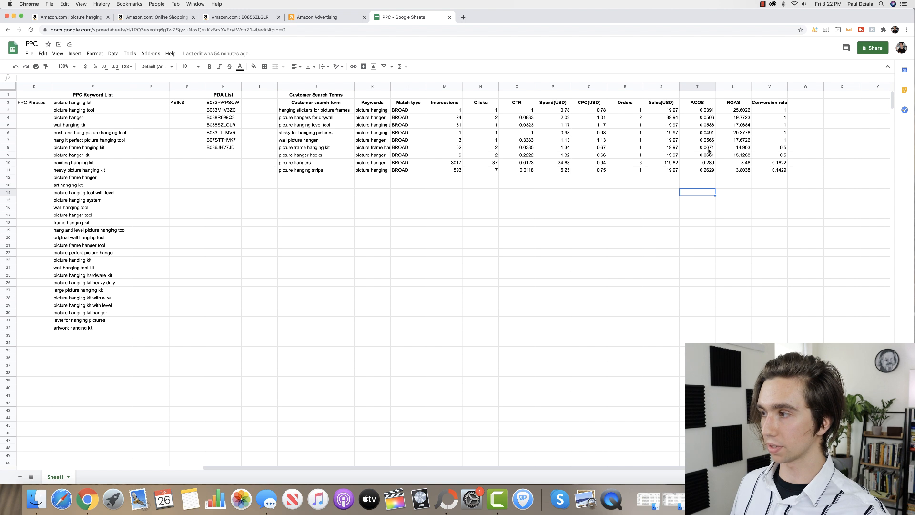
click(684, 177)
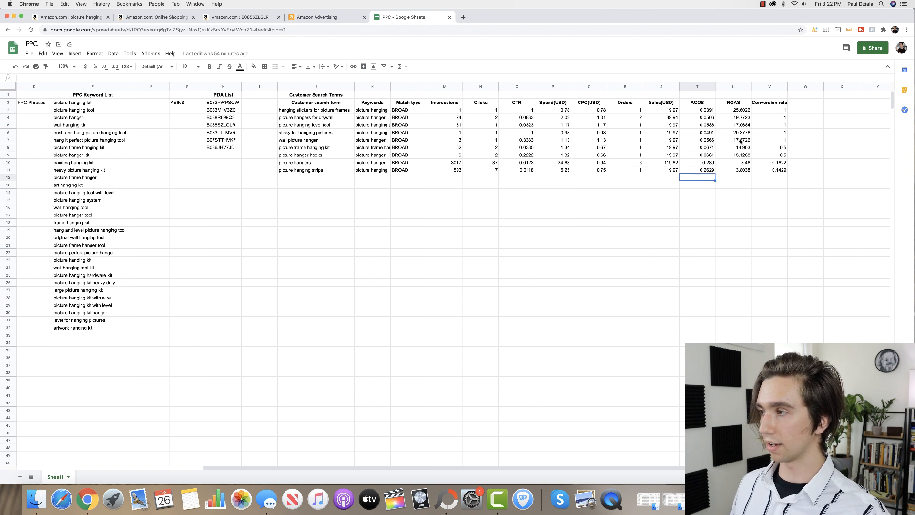
click(785, 111)
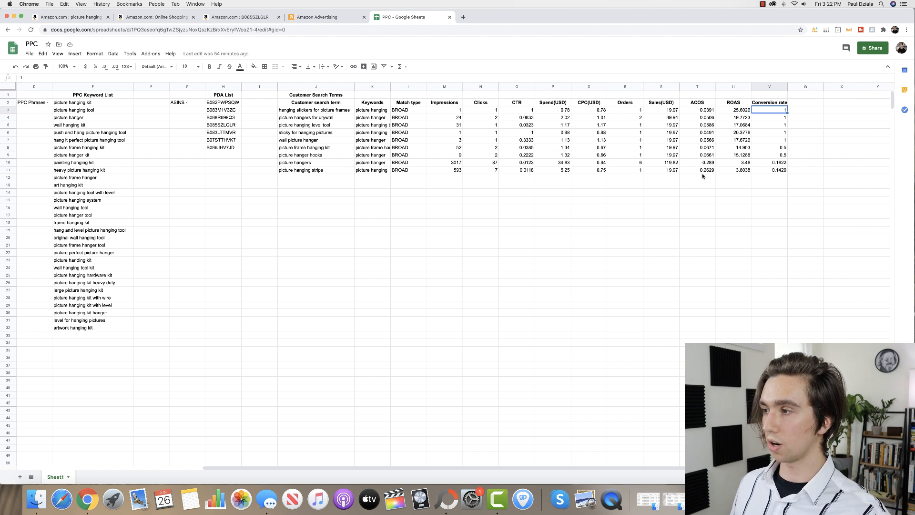
mouse_move(710, 177)
mouse_down()
mouse_move(709, 166)
mouse_move(706, 180)
mouse_up()
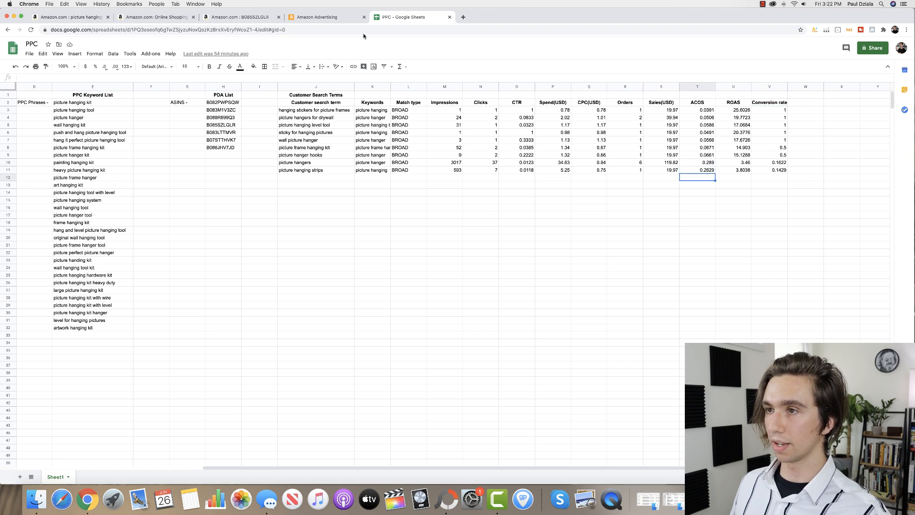
Check the PHRASE ad group's search terms in Amazon Advertising against the Customer Search Terms list in the PPC sheet
click(328, 17)
scroll(616, 199, down, 5)
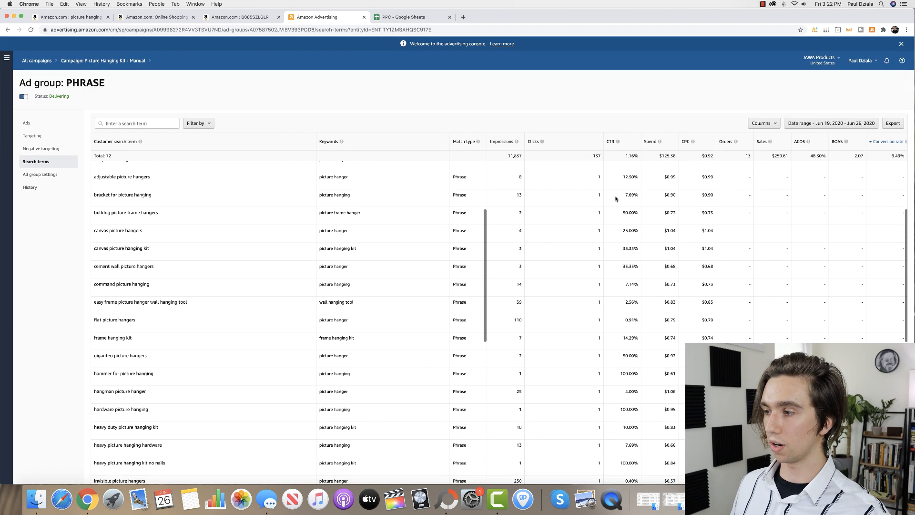
scroll(616, 198, up, 5)
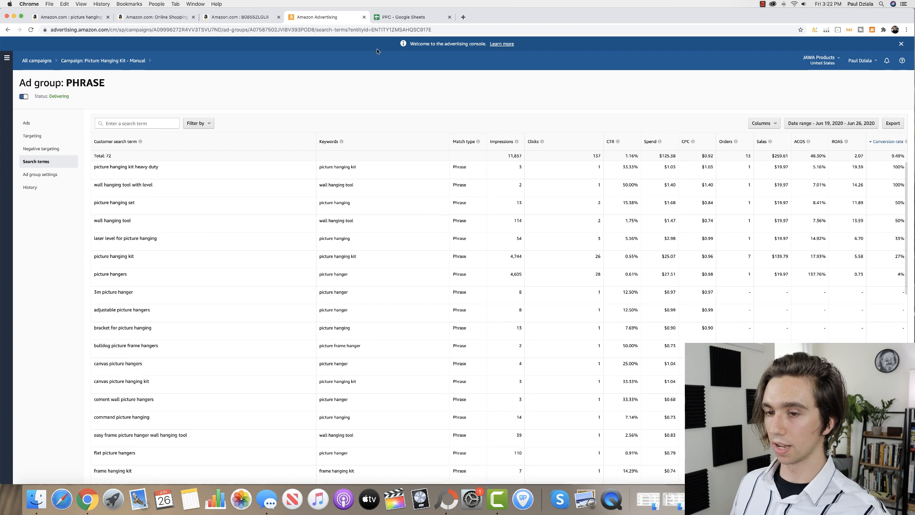
click(395, 17)
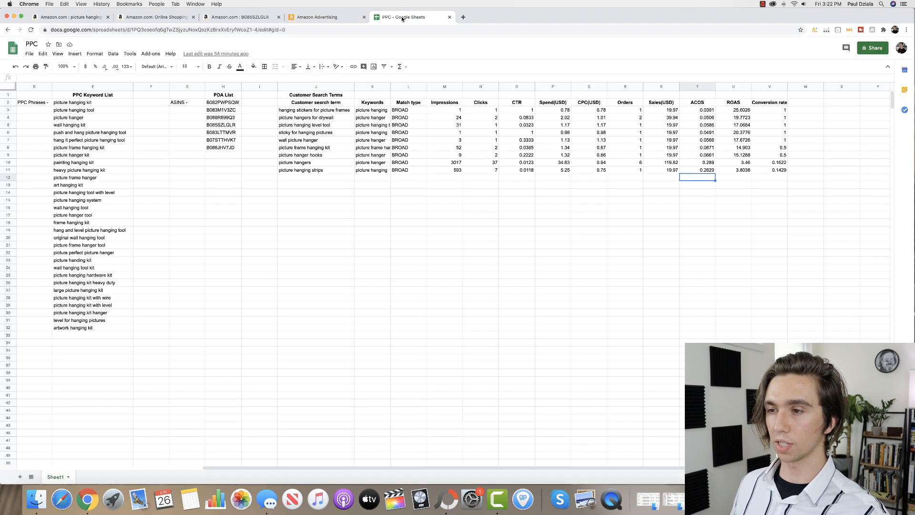
click(301, 110)
scroll(309, 117, left, 3)
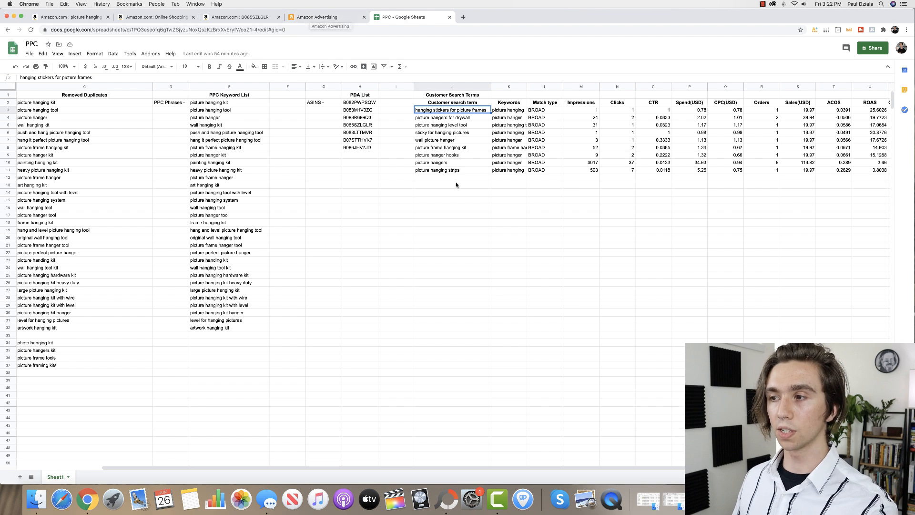
Switch back to Amazon Advertising and open the search terms of Ad group 1 in the Picture Hanging Kit - Auto campaign
click(326, 18)
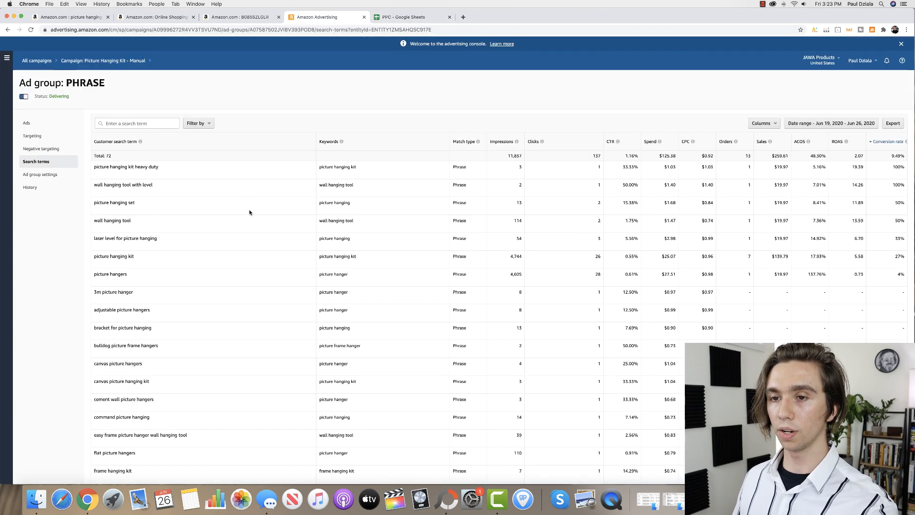
click(50, 61)
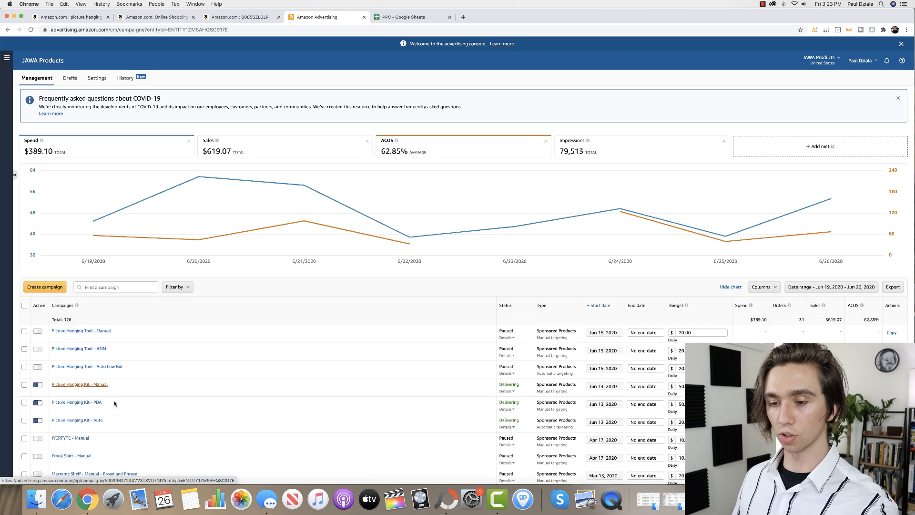
click(100, 419)
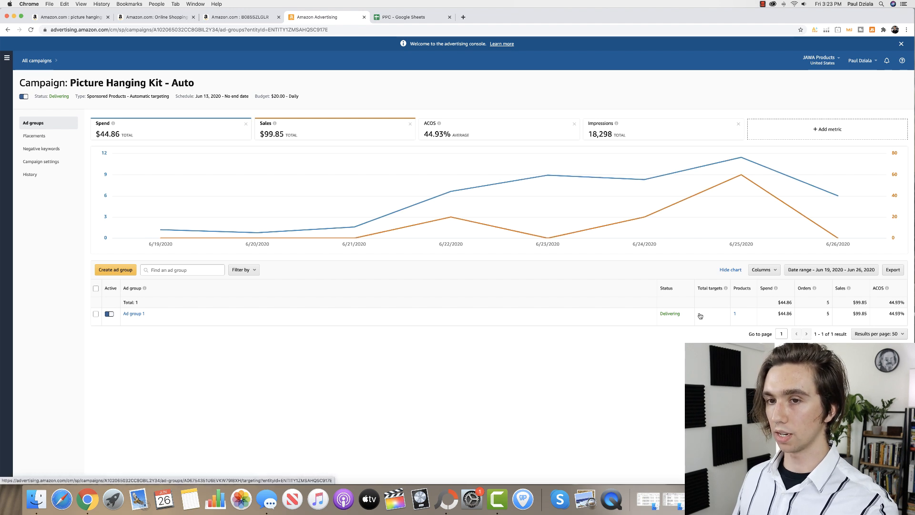
click(700, 315)
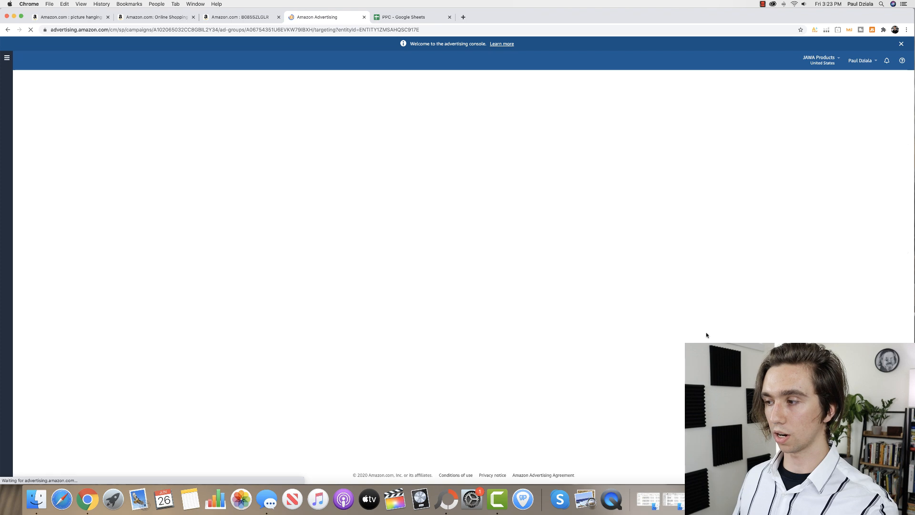
click(47, 163)
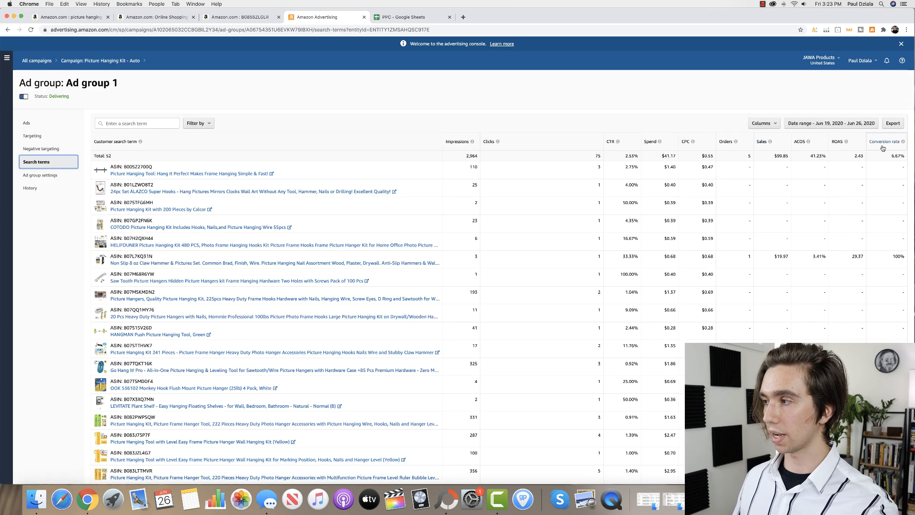
mouse_move(801, 144)
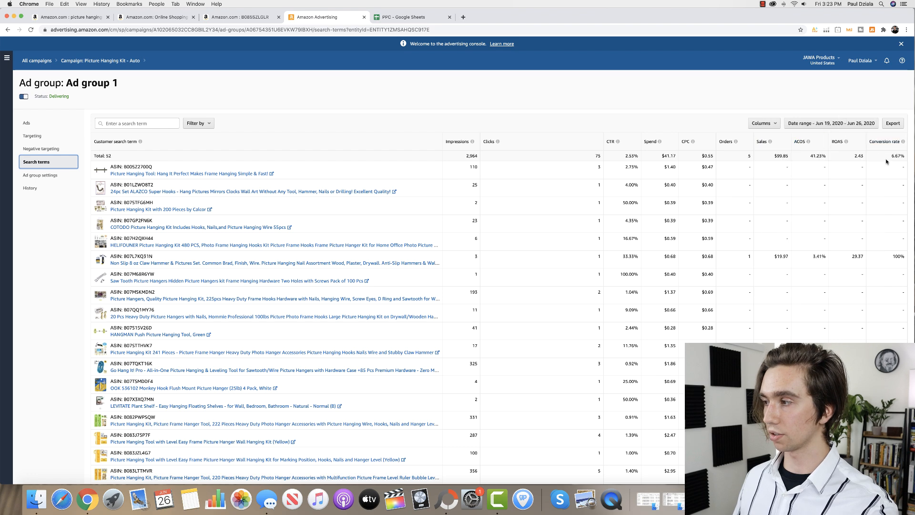
Sort Ad group 1's search terms by highest conversion rate and set the date range to Jun 5 - Jun 26, 2020
click(883, 141)
click(884, 141)
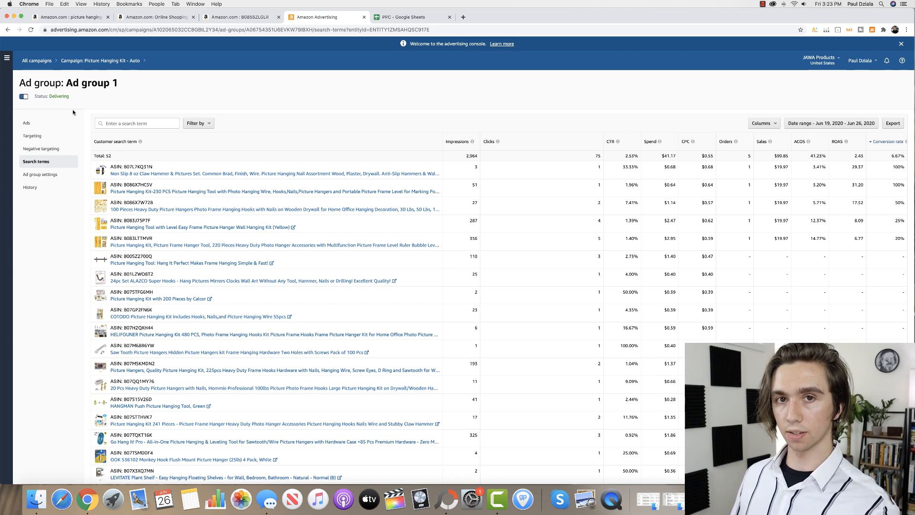
click(848, 125)
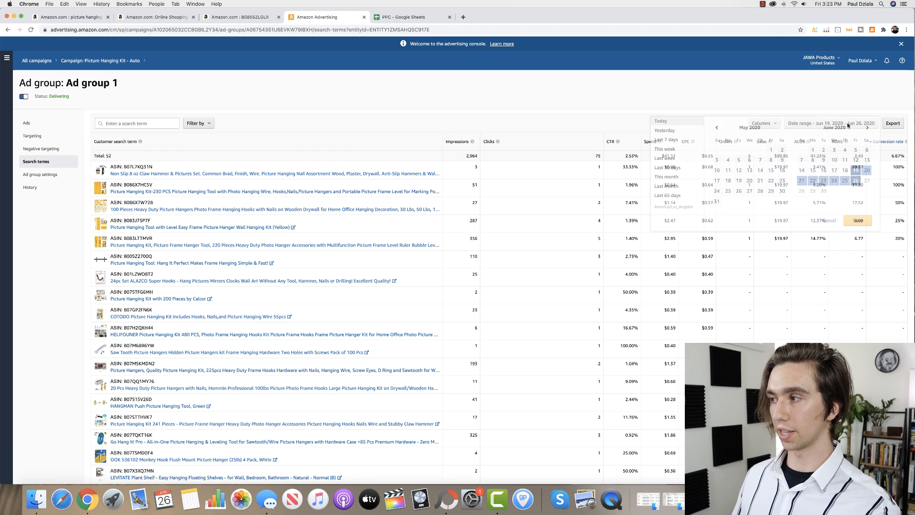
click(856, 160)
click(856, 151)
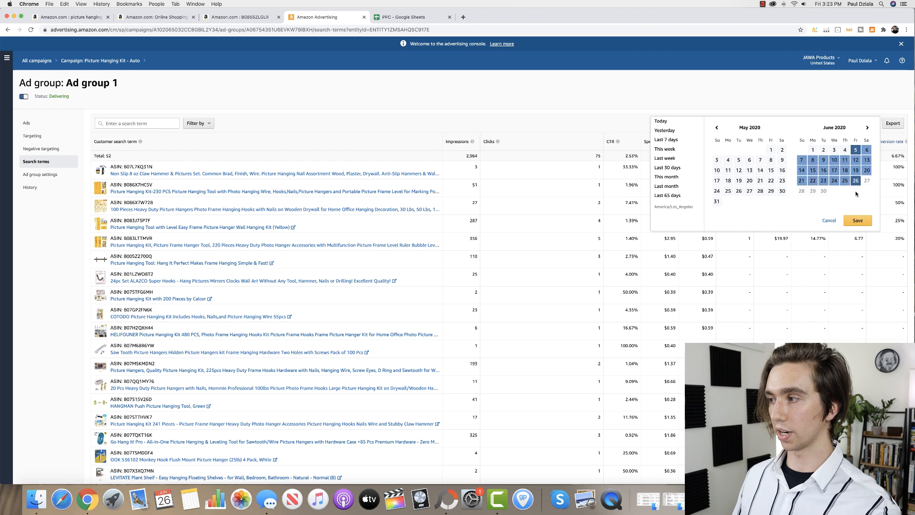
click(857, 221)
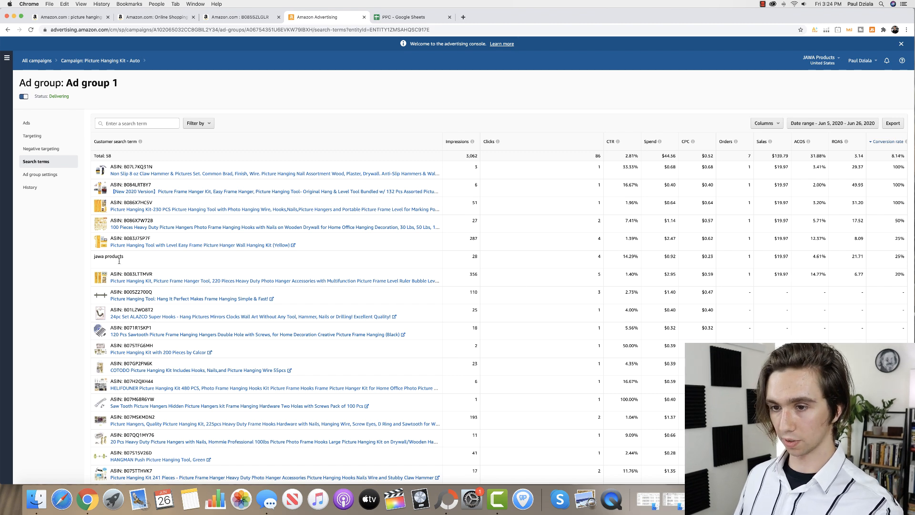
Check the converting ASINs and the jawa products term, and export Ad group 1's search terms report
drag(126, 259, 82, 258)
click(82, 258)
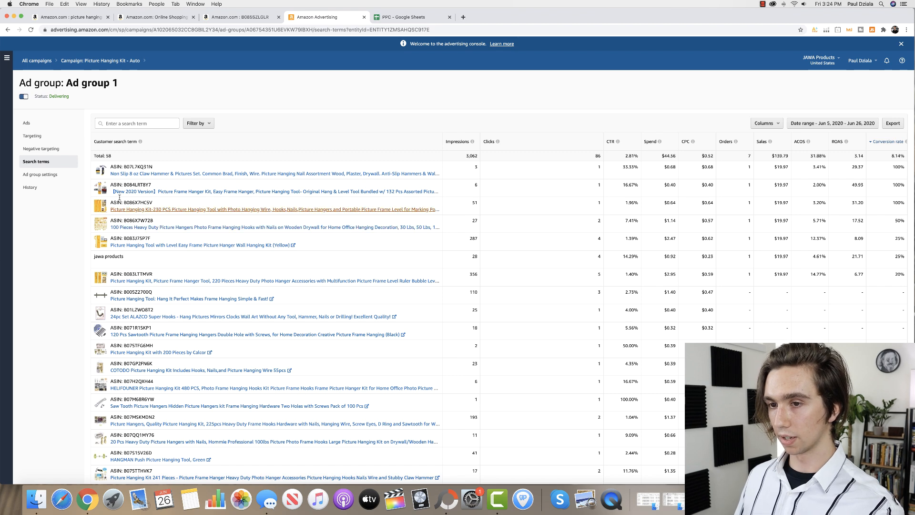
double_click(123, 167)
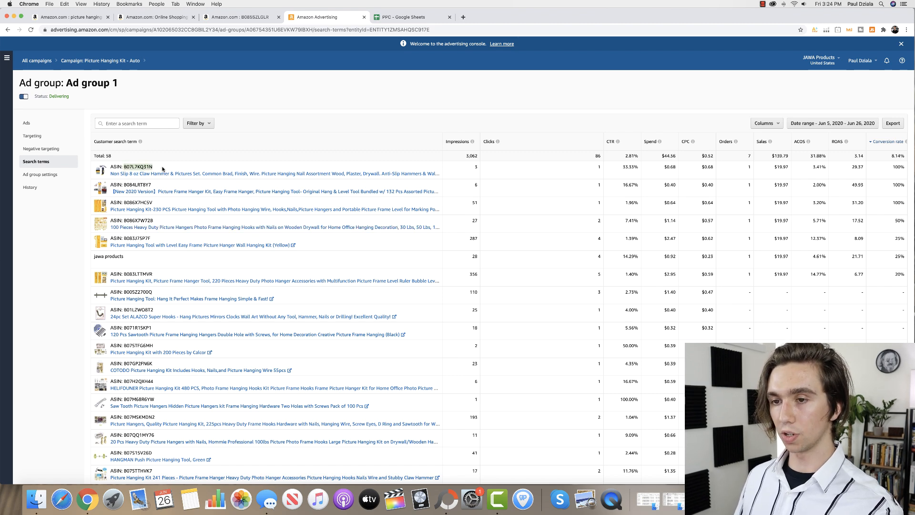
click(567, 117)
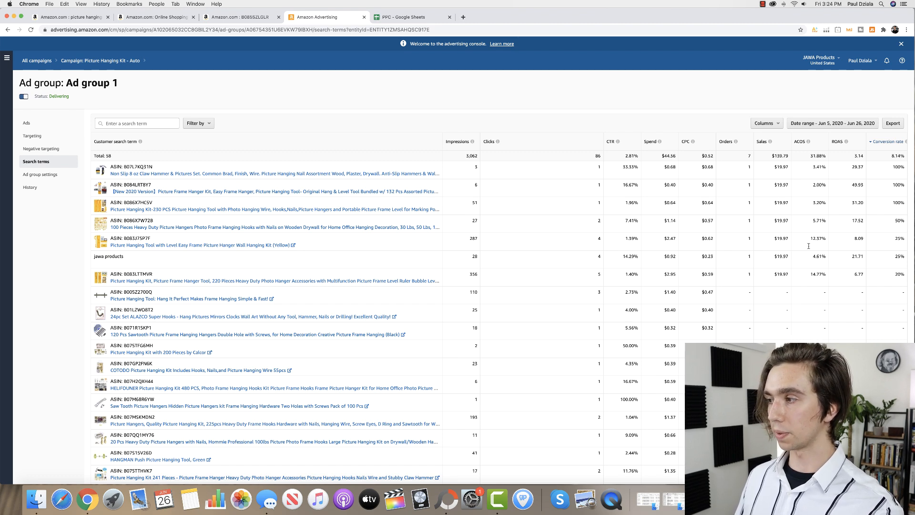
drag(123, 166, 155, 168)
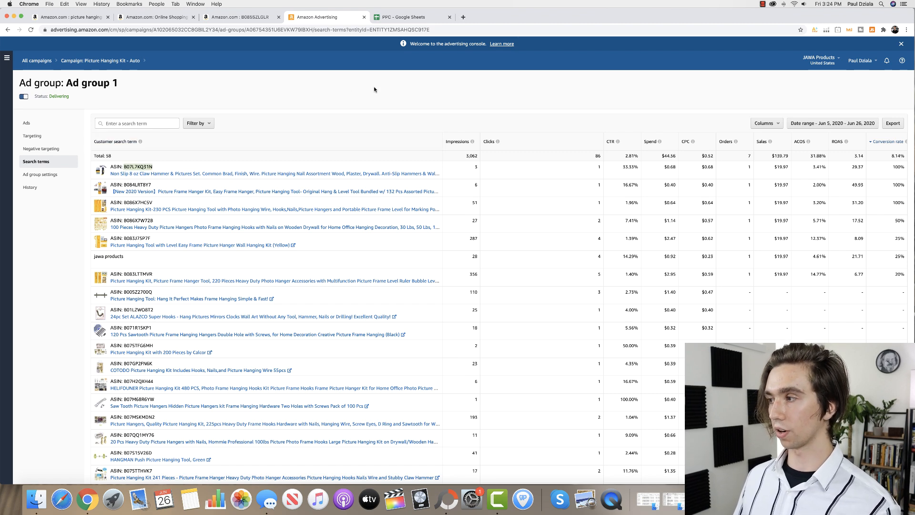
click(898, 124)
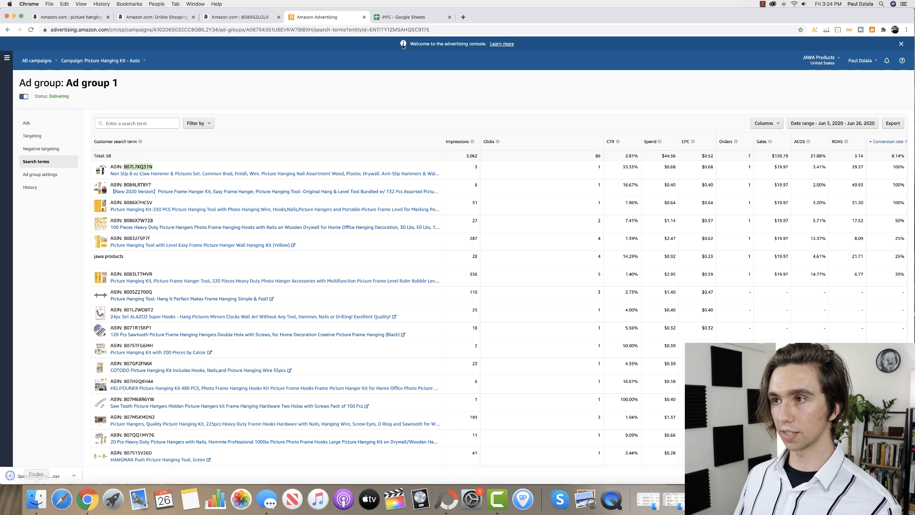
Switch to the PPC sheet in Google Sheets and move the PDA List column with its ASINs from column H to cell X2
click(403, 18)
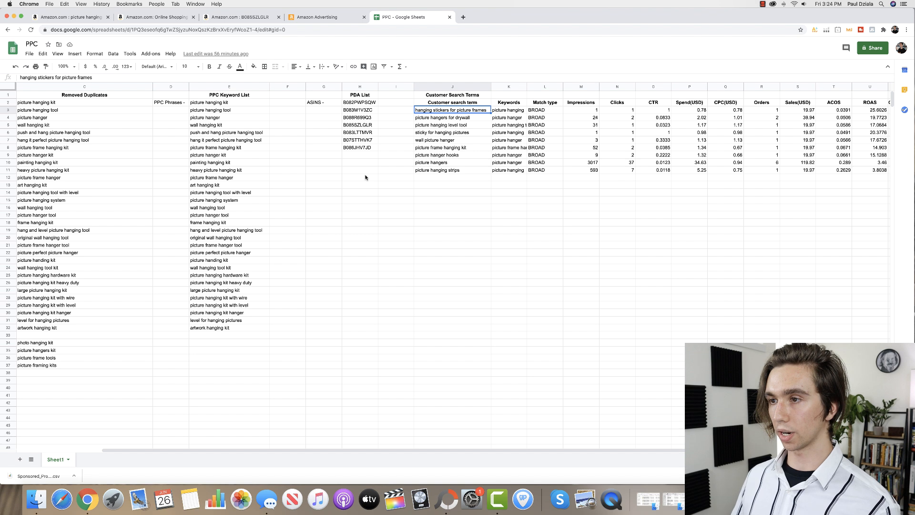
click(357, 95)
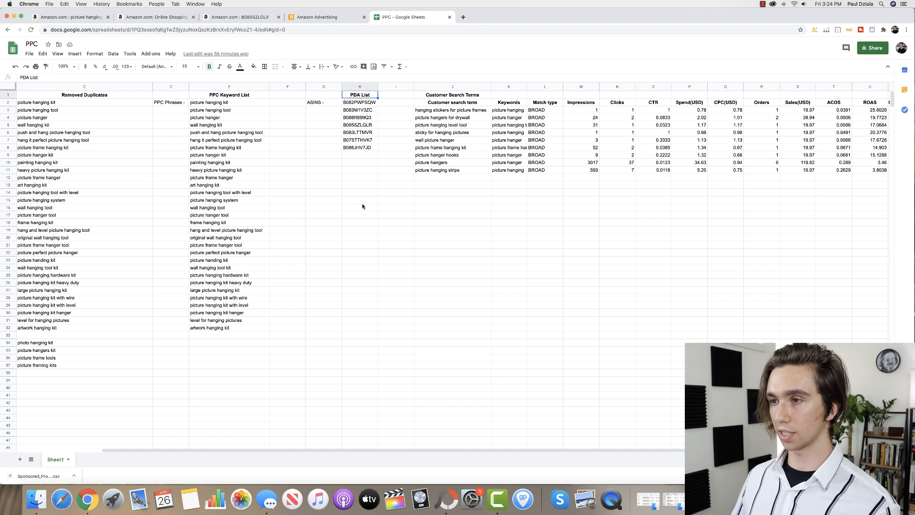
scroll(333, 143, right, 3)
drag(234, 151, 227, 101)
key(super+c)
key(BackSpace)
scroll(286, 112, right, 2)
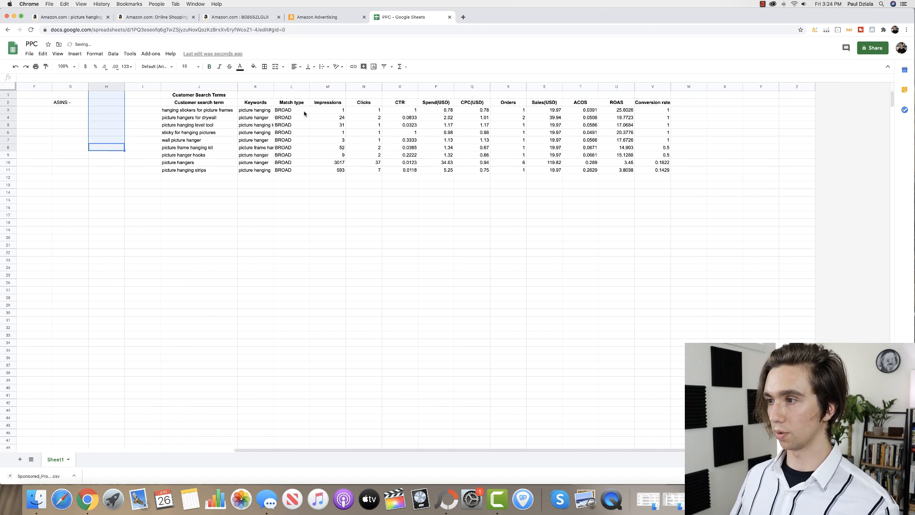
click(720, 103)
key(super+v)
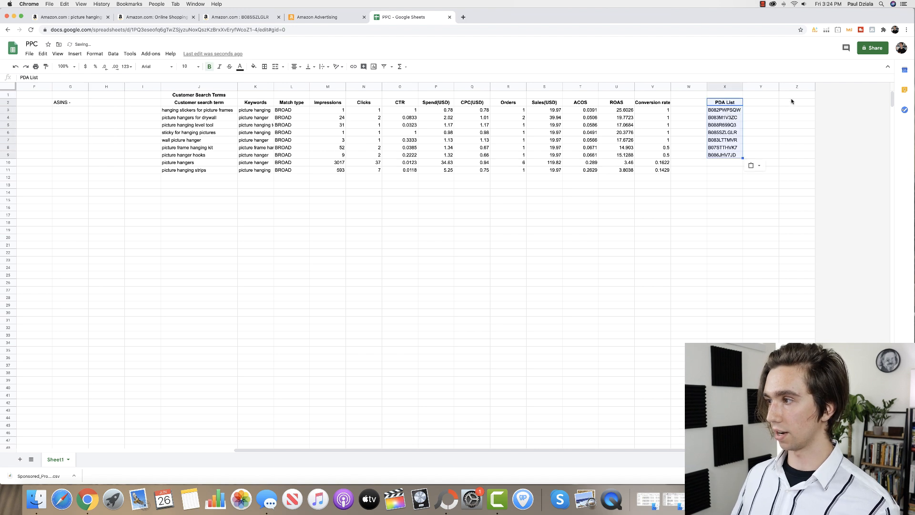
Import Sponsored_Products_adgroup_search_terms_Jun_26_2020 (1).csv into the sheet at cell X11, replacing data at the selected cell
click(722, 171)
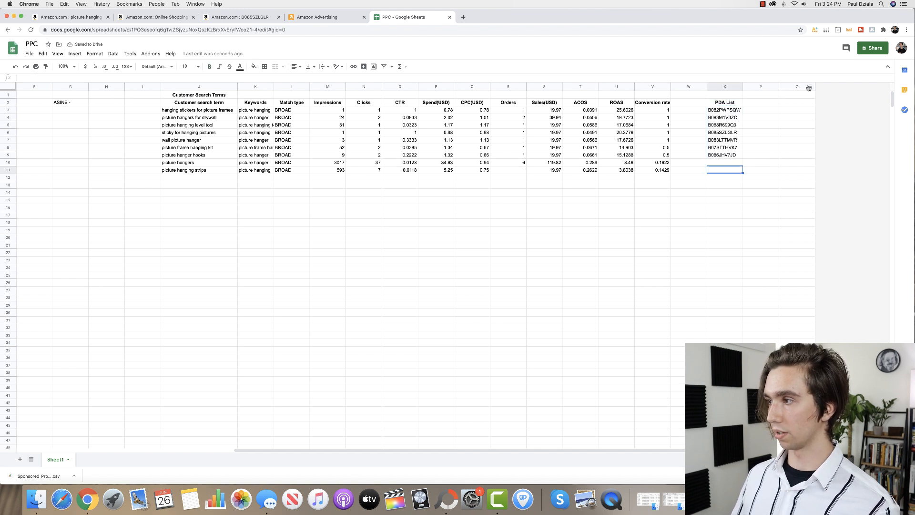
click(29, 54)
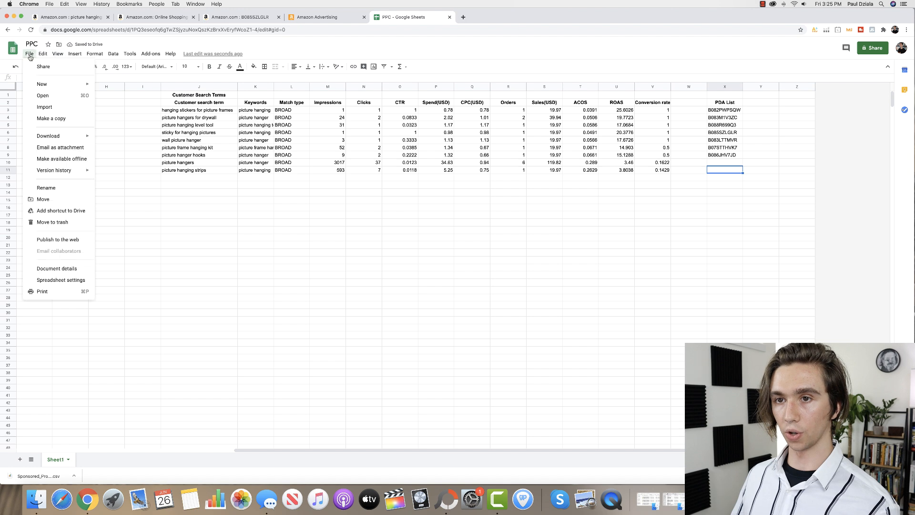
click(48, 107)
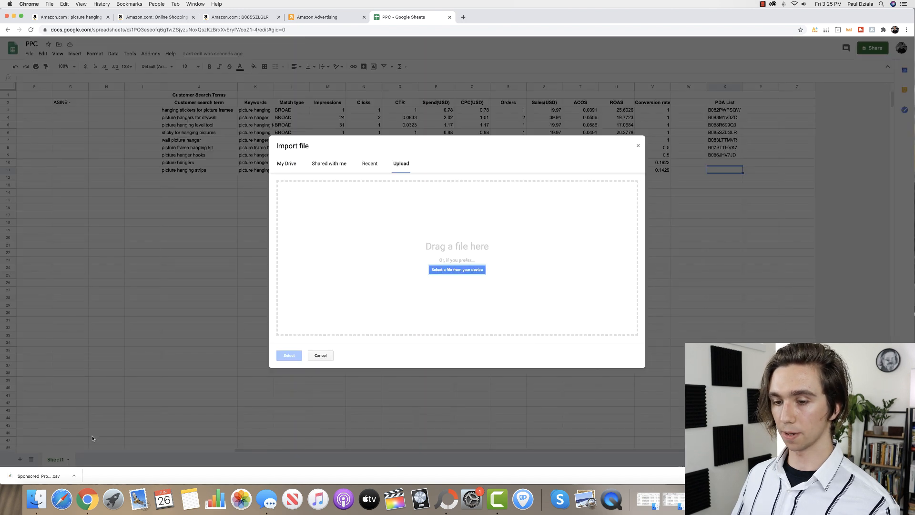
drag(44, 471, 517, 316)
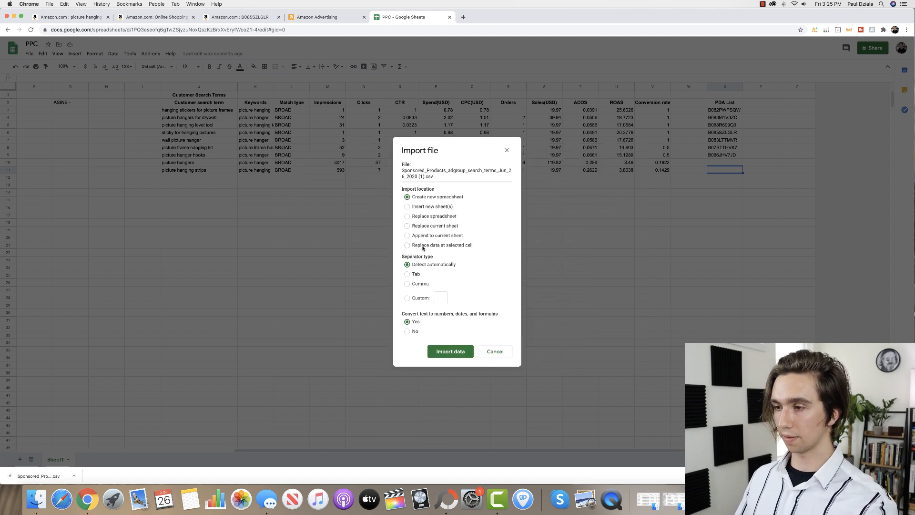
click(407, 246)
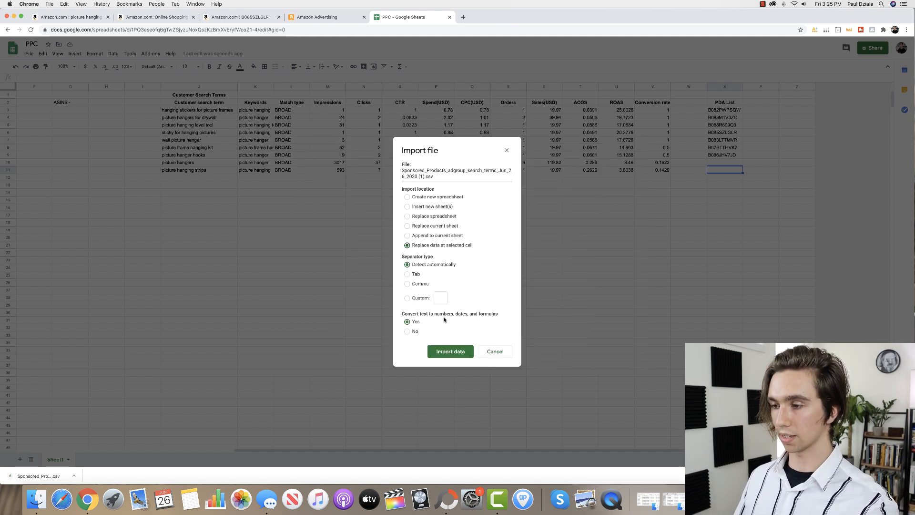
click(450, 353)
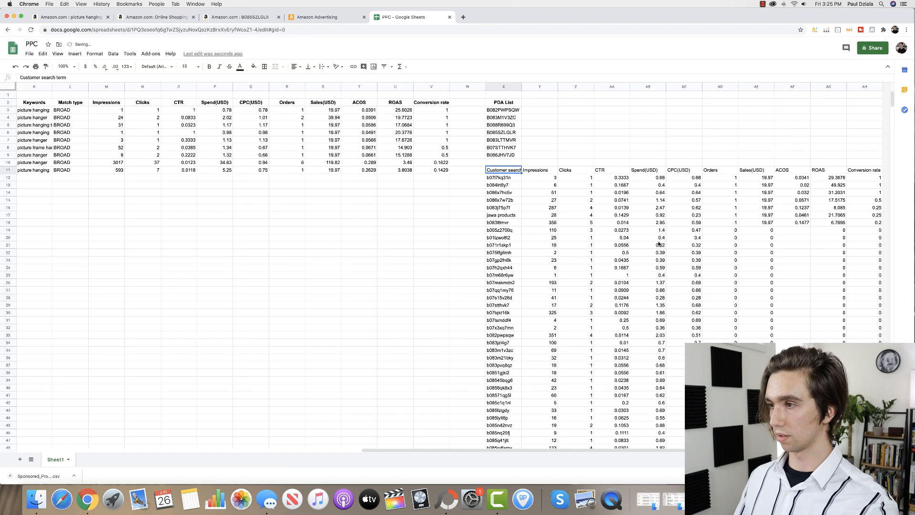
Delete the imported search term rows without orders, from row 19 downward
right_click(574, 131)
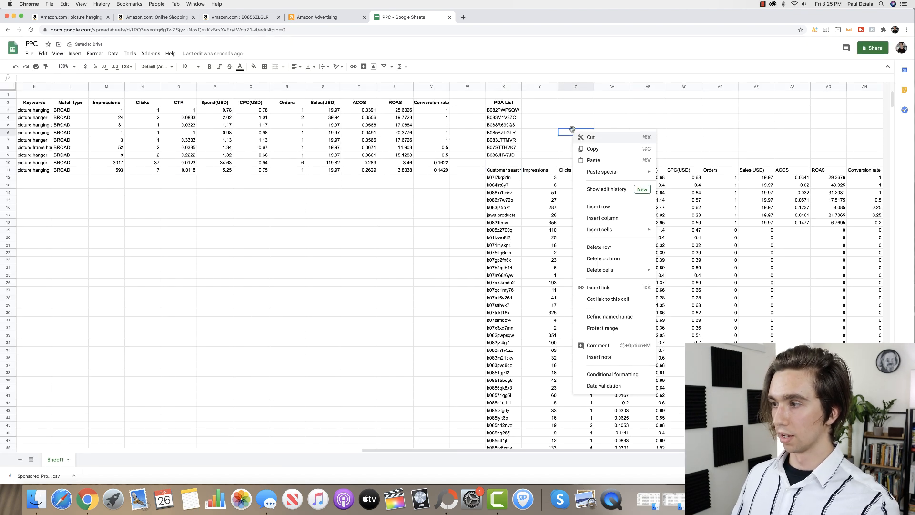
click(611, 89)
click(585, 130)
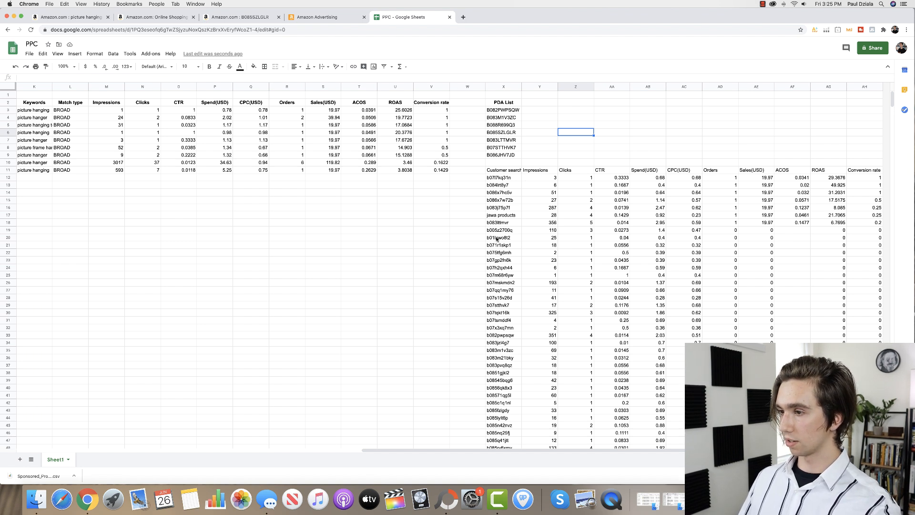
drag(473, 230, 868, 403)
key(Delete)
scroll(467, 290, up, 10)
click(468, 289)
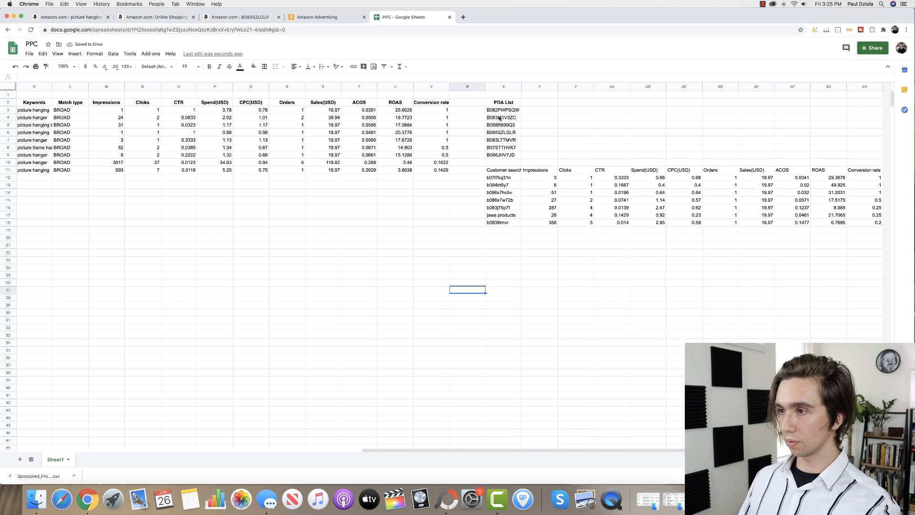
Clear the old ASINs under PDA List and move the imported search terms table up to cell X3
drag(507, 110, 505, 155)
key(Delete)
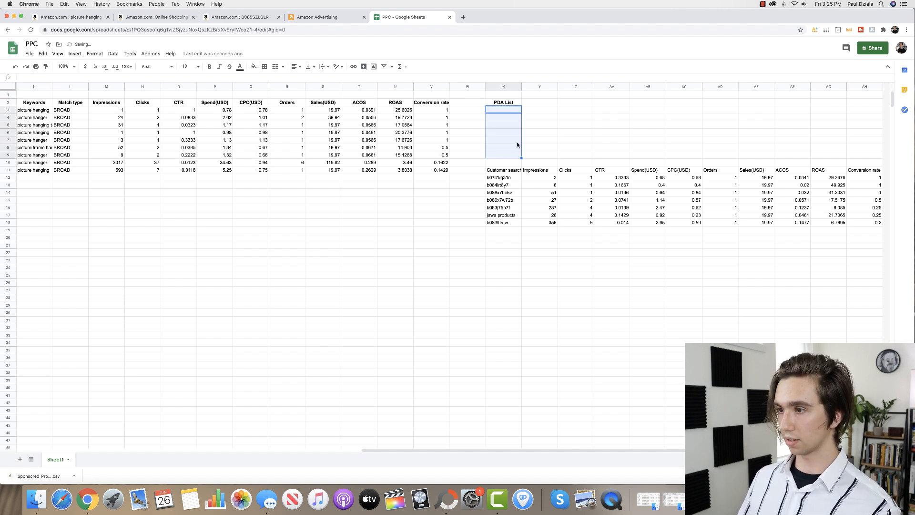
drag(491, 171, 875, 228)
key(Delete)
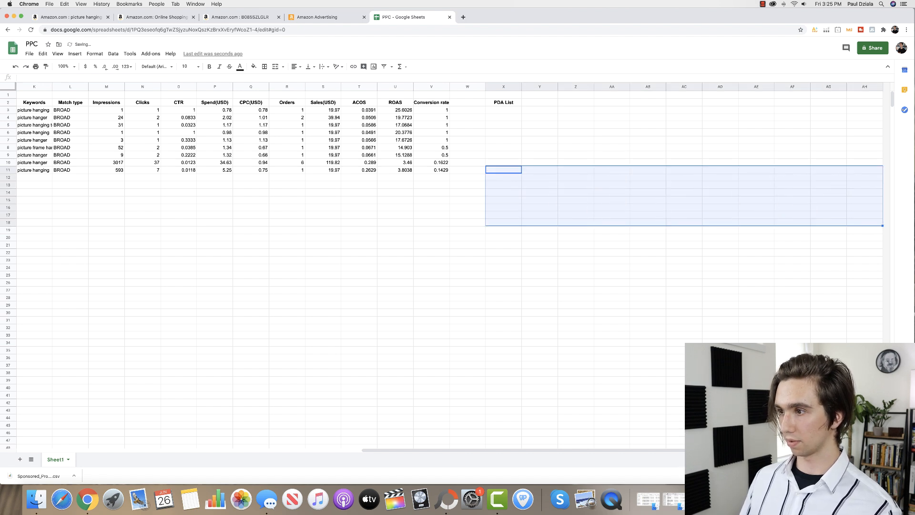
click(503, 109)
key(ctrl+v)
click(534, 170)
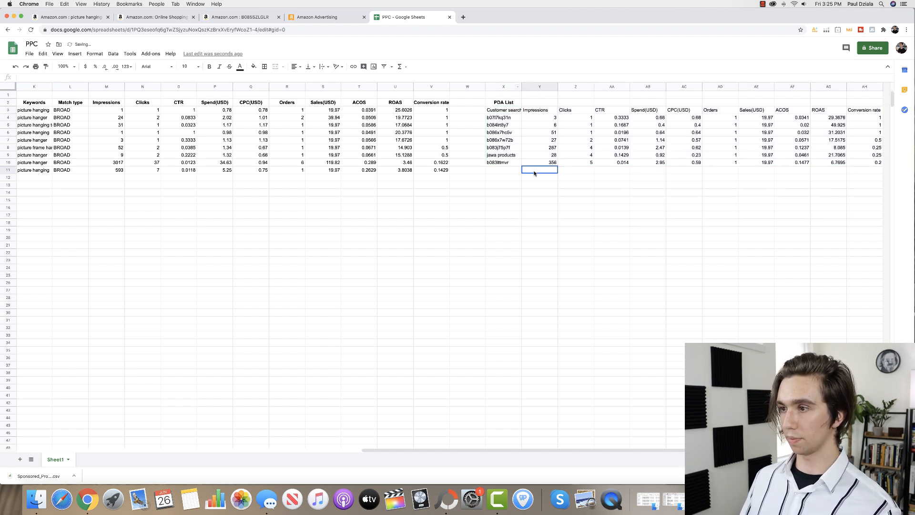
click(509, 171)
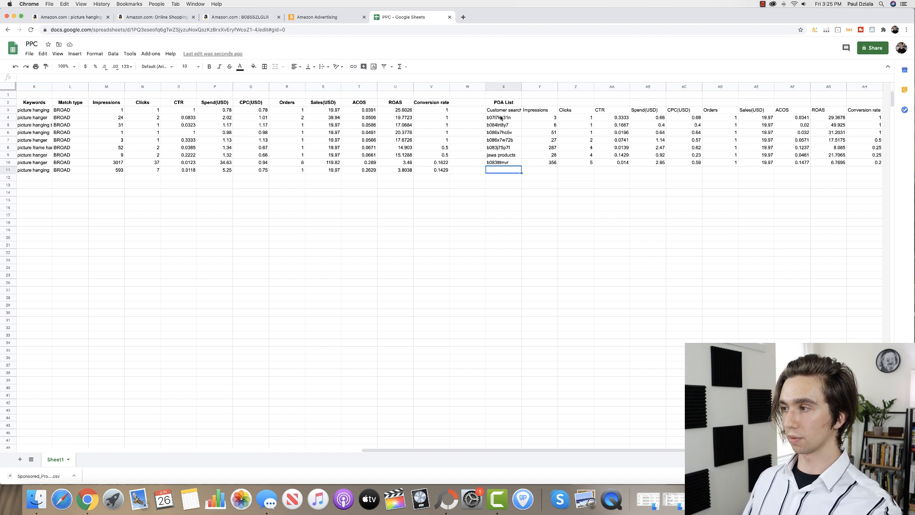
Copy the five ASINs from b07l7kq31n through b083j75p7f in the PDA List column
drag(484, 119, 497, 149)
click(483, 141)
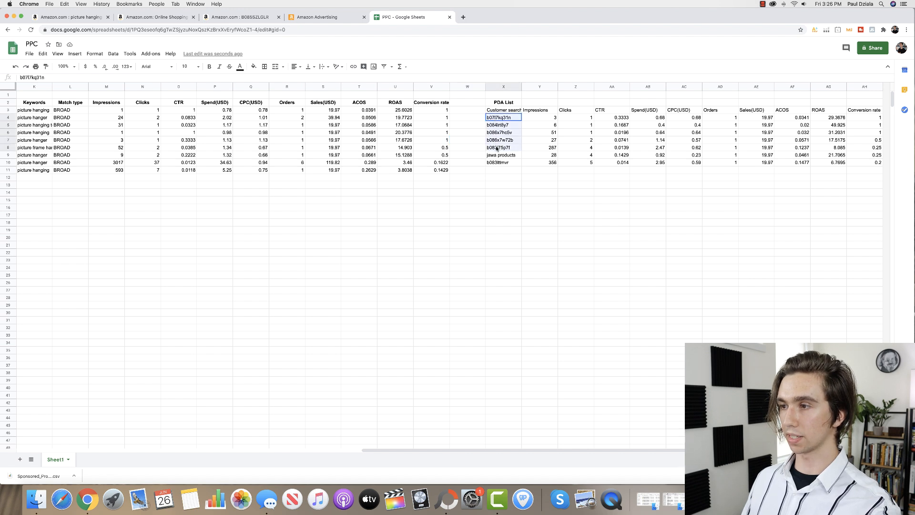
key(super+c)
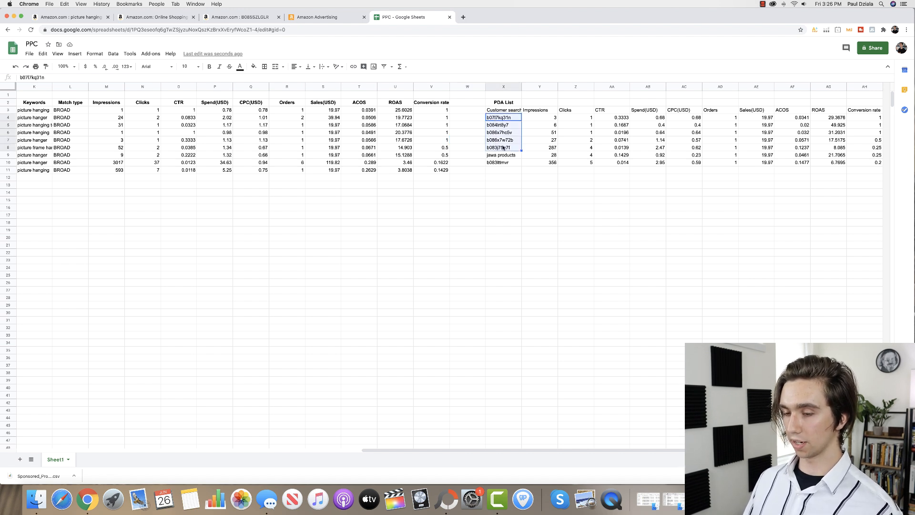
Switch to Amazon Advertising and open the Picture Hanging Kit - PDA campaign
click(314, 20)
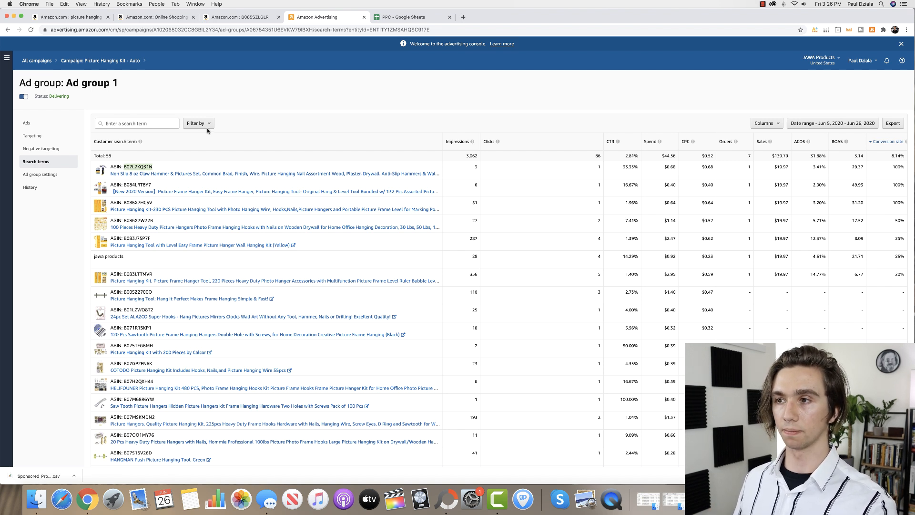
click(47, 63)
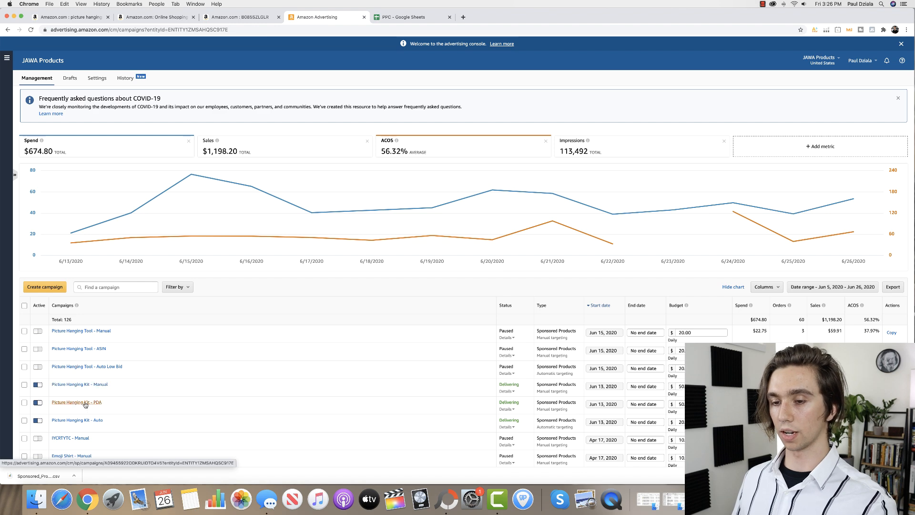
click(85, 404)
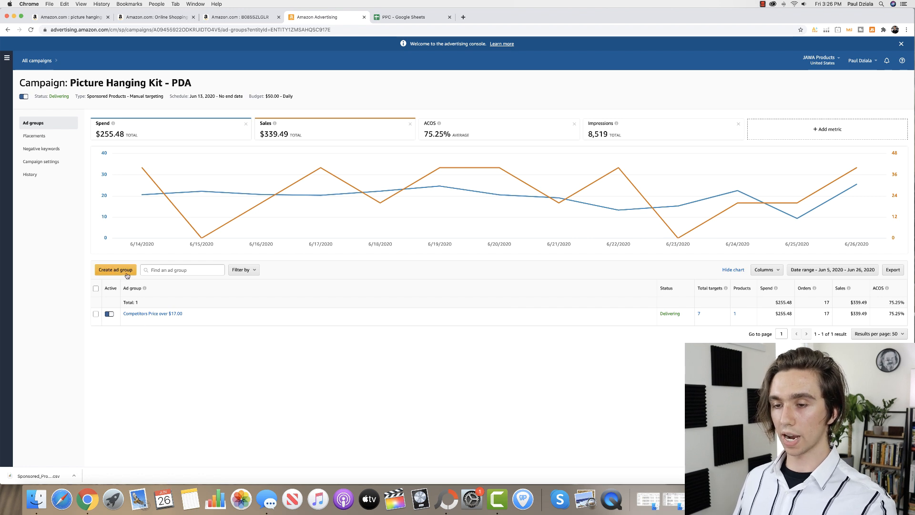
Start a new ad group in the PDA campaign and name it STR ASINS
click(116, 269)
text(Custom)
key(BackSpace)
key(BackSpace)
key(BackSpace)
text(Proven ASINS)
scroll(312, 160, down, 1)
drag(312, 160, 241, 155)
text(STR ASINS)
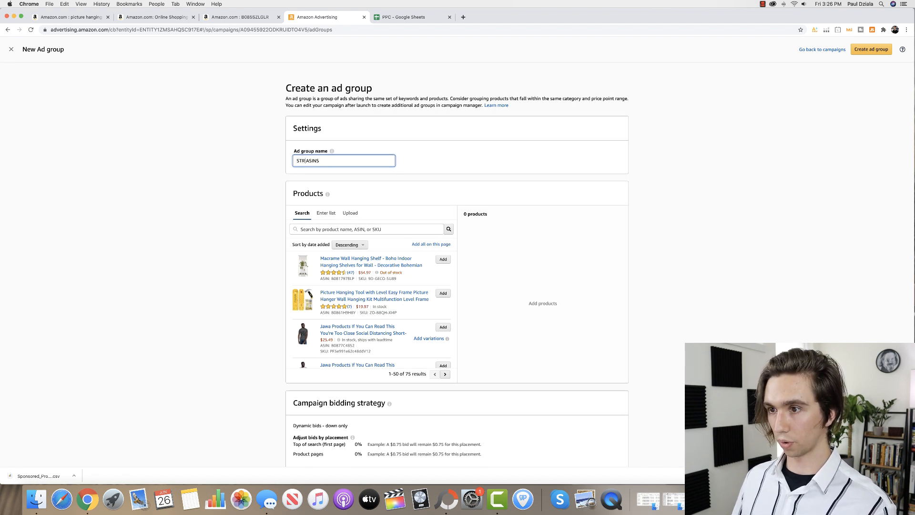
Set the ad group to product targeting and open list entry for individual products
scroll(391, 171, down, 5)
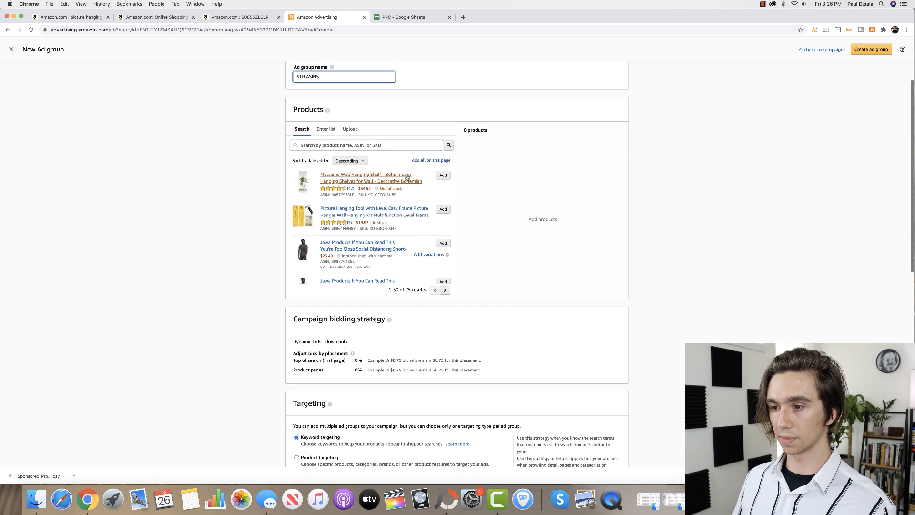
scroll(443, 181, up, 5)
scroll(662, 164, down, 10)
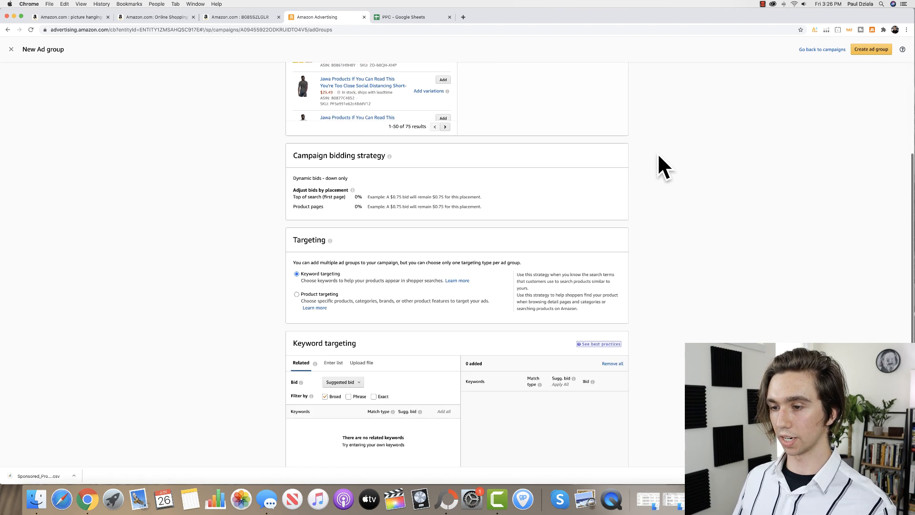
click(335, 233)
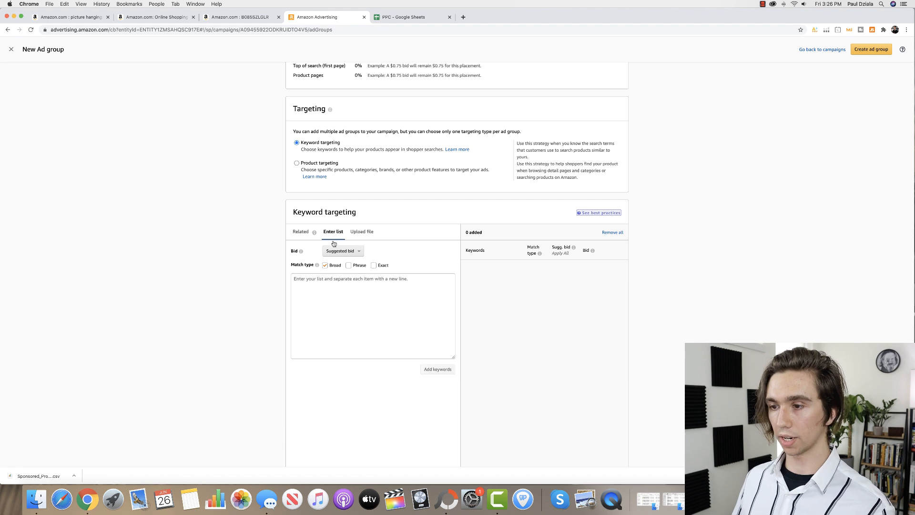
click(297, 164)
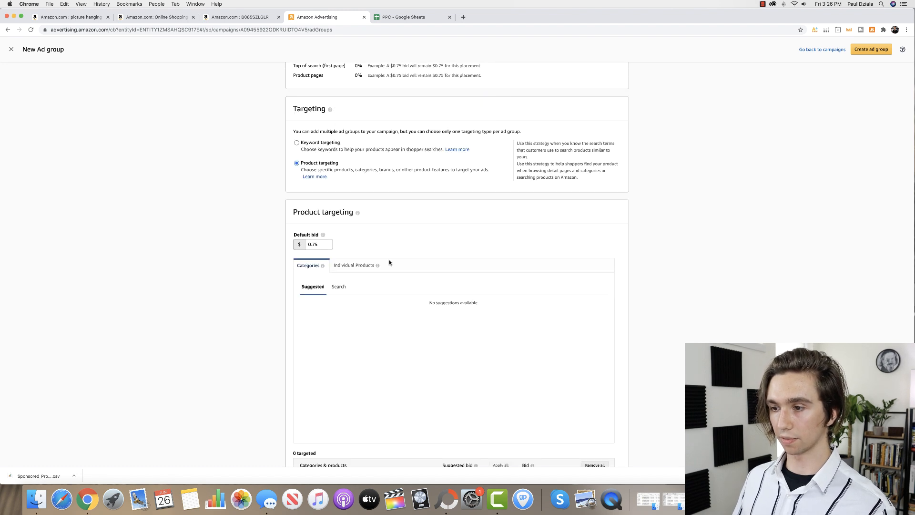
click(362, 266)
click(381, 288)
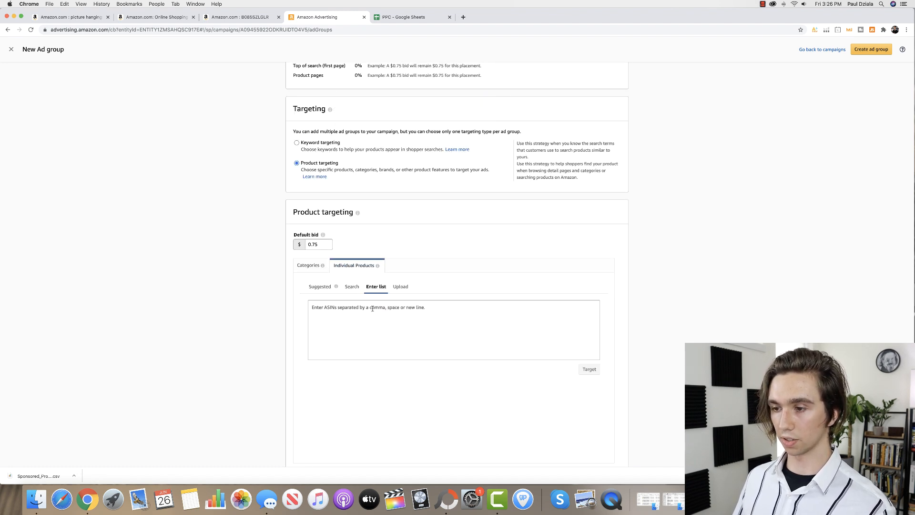
Paste the five copied ASINs into the individual products list, and add b083lttmvr from the PDA List in the PPC sheet
click(405, 18)
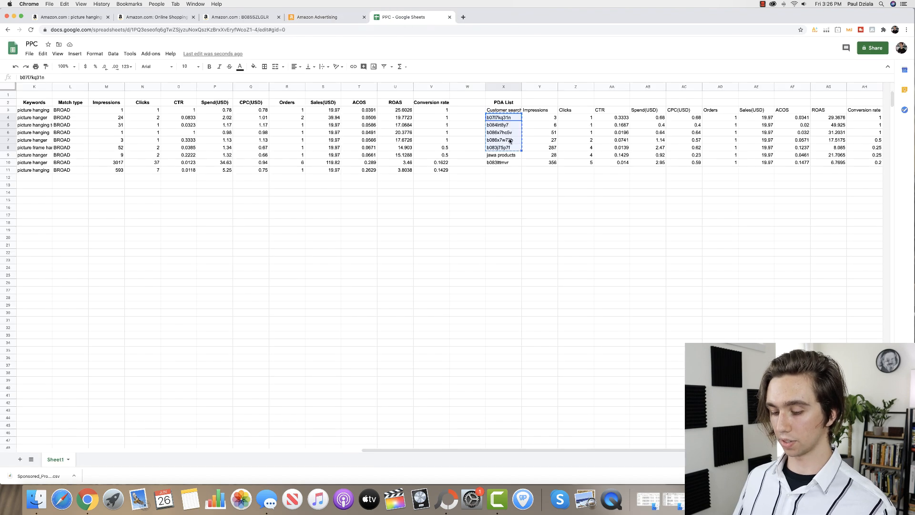
click(302, 17)
click(352, 318)
key(super+v)
click(412, 18)
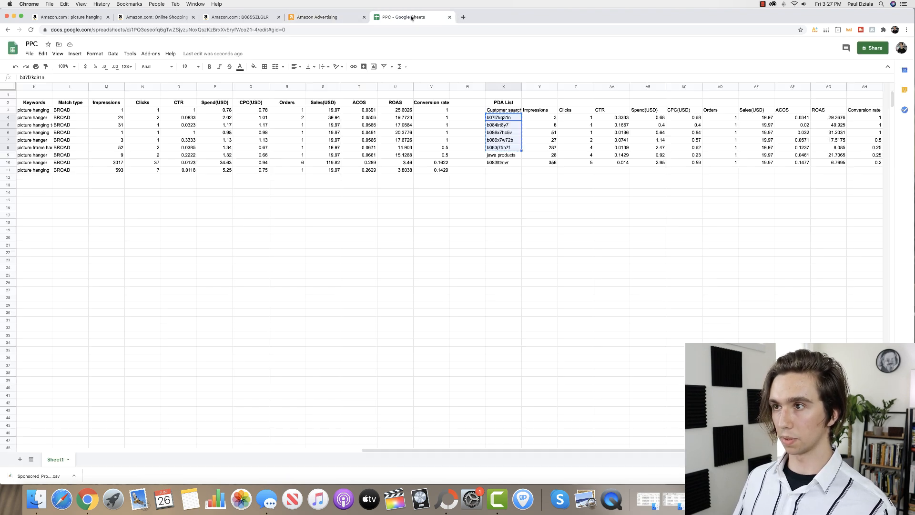
click(490, 163)
key(super+c)
click(330, 19)
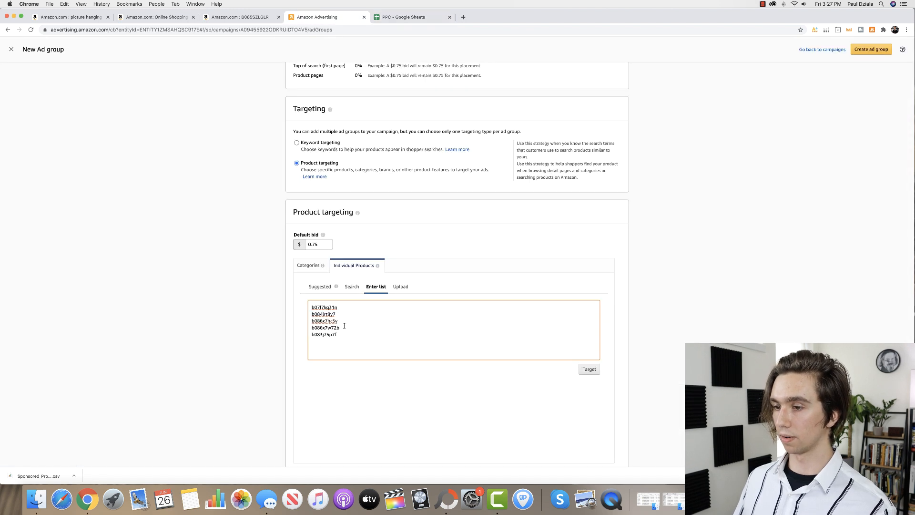
key(super+v)
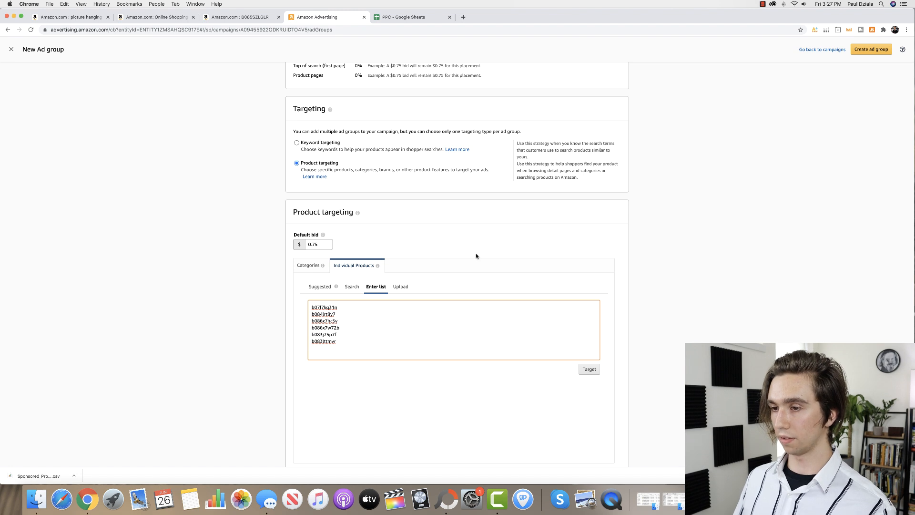
Set the default bid for product targeting to $5.00
click(315, 244)
key(BackSpace)
key(BackSpace)
key(BackSpace)
key(BackSpace)
text(5)
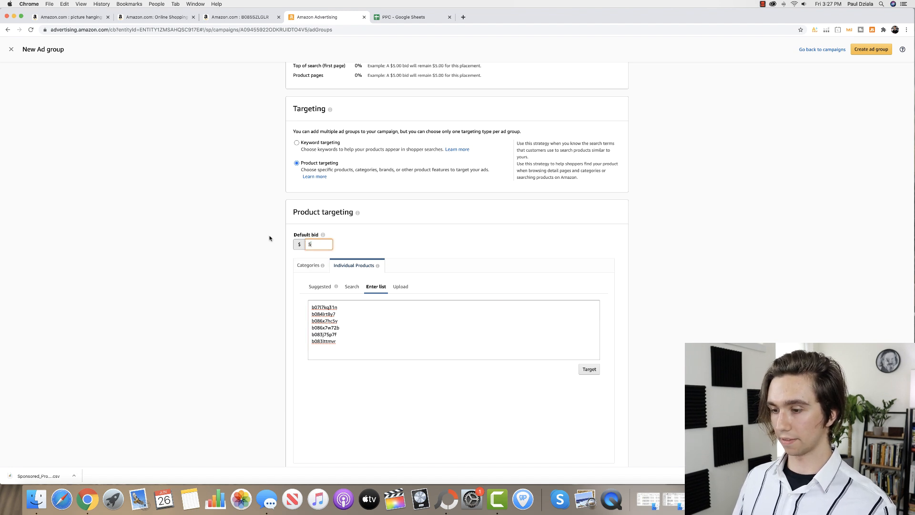
key(BackSpace)
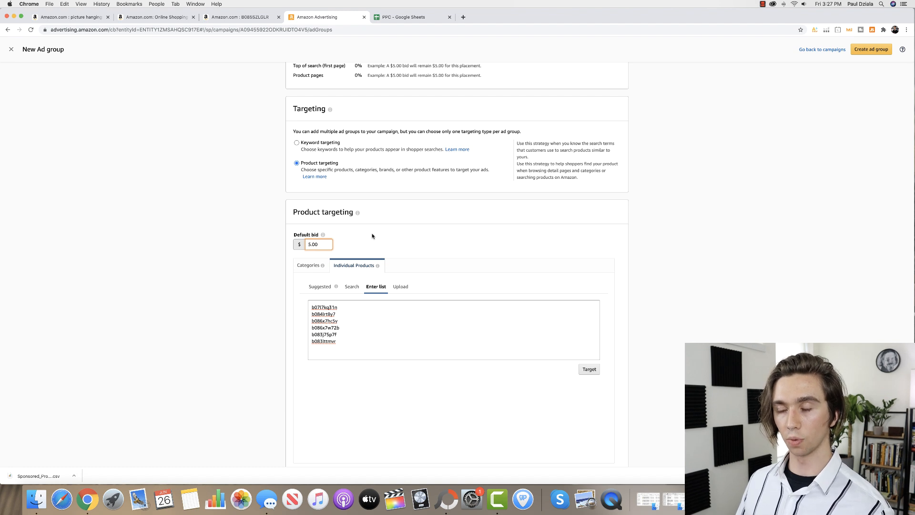
Switch to the PPC sheet and examine the CPC of each ASIN in the PDA List table
click(409, 18)
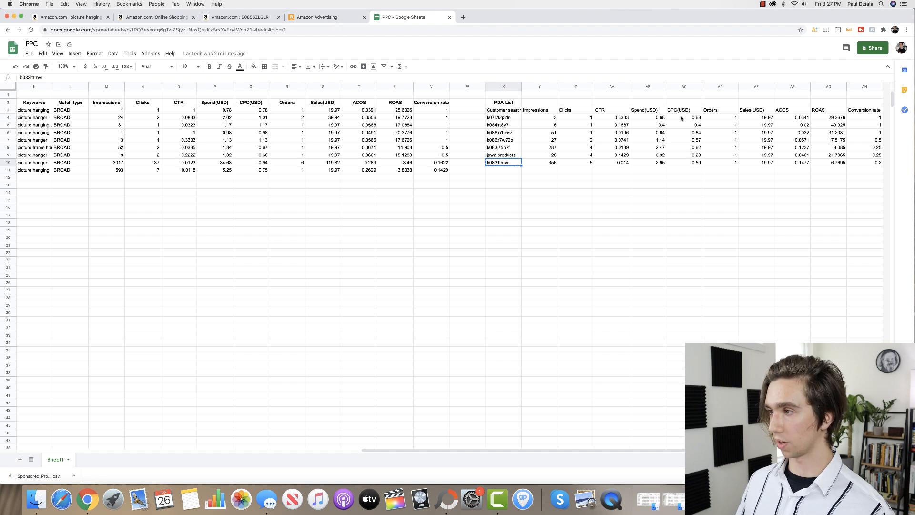
click(697, 141)
click(696, 132)
click(697, 125)
click(697, 119)
click(691, 125)
click(691, 132)
click(691, 140)
click(692, 148)
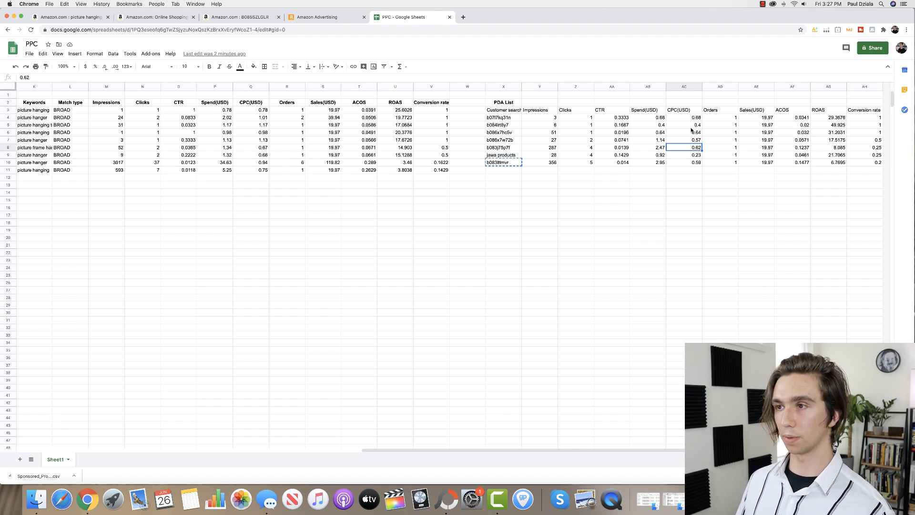
Return to the new ad group in Amazon Advertising and target the six listed ASINs
click(350, 18)
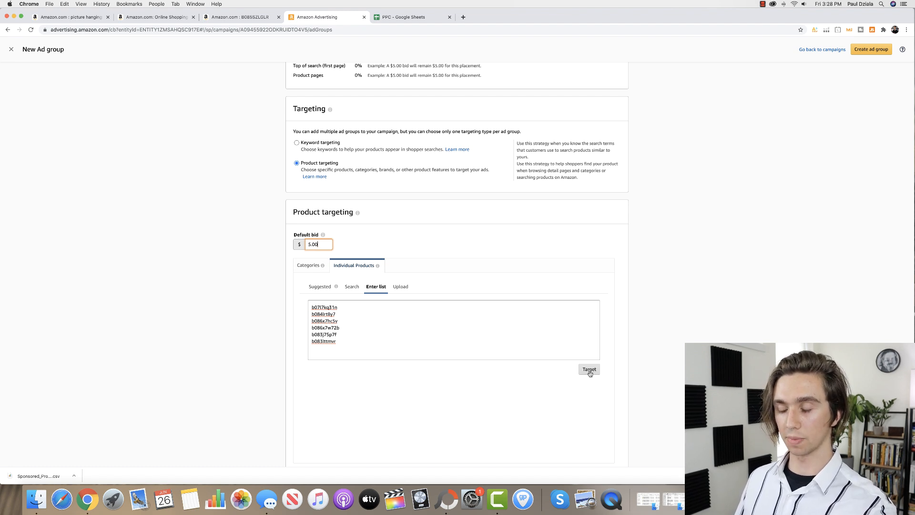
click(410, 17)
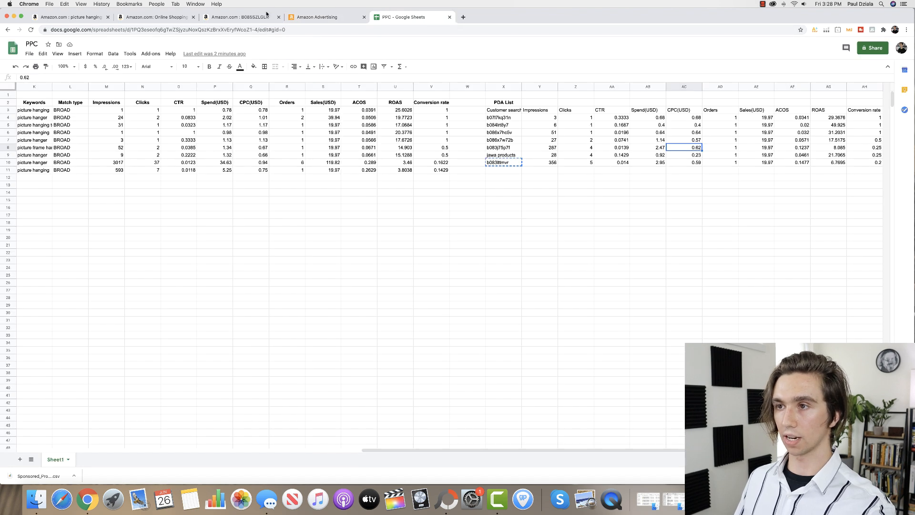
click(315, 17)
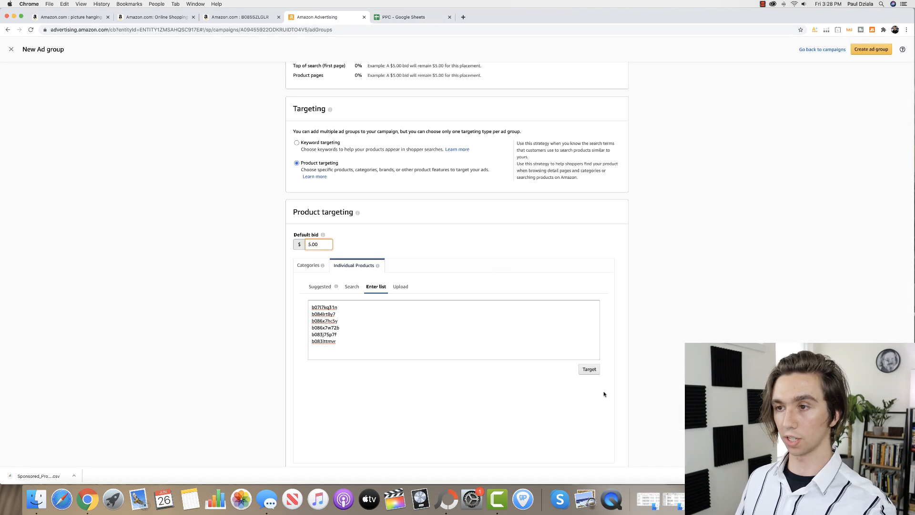
click(589, 369)
Add the Picture Hanging Tool with Level product to the STR ASINS ad group and create the ad group
scroll(526, 153, down, 2)
scroll(527, 153, up, 2)
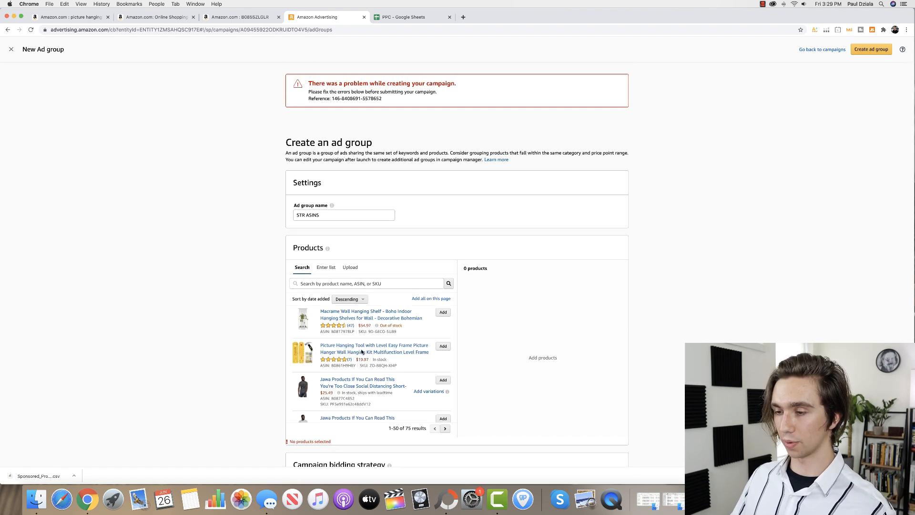
click(443, 345)
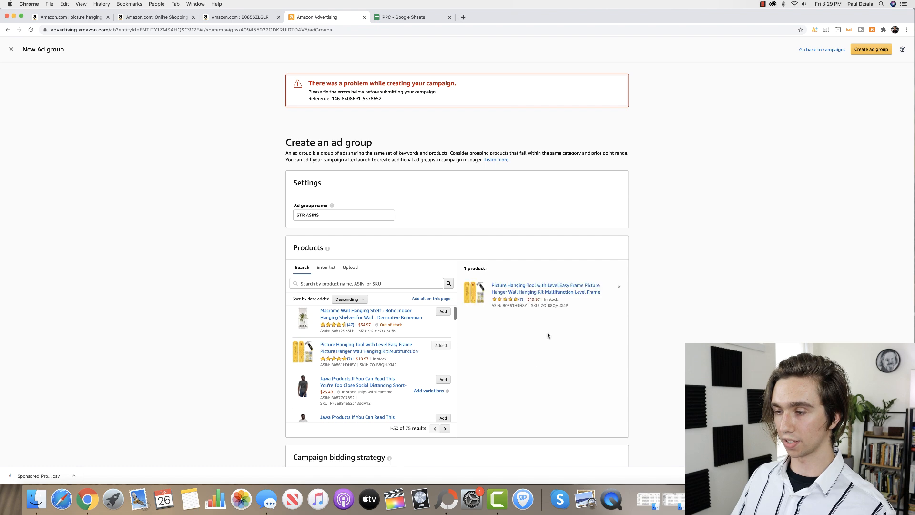
click(868, 49)
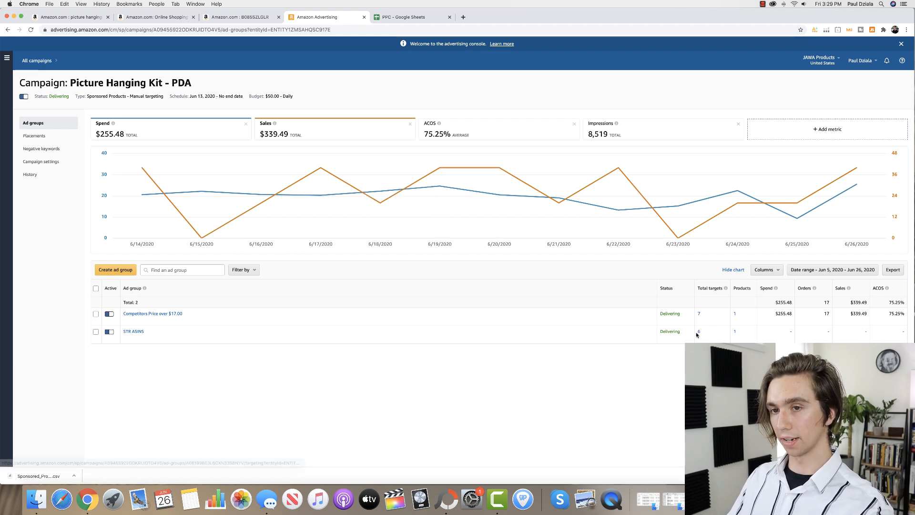
Start a new campaign from the campaign list and name it Picture Hanging Kit - Customer Search Terms
click(47, 61)
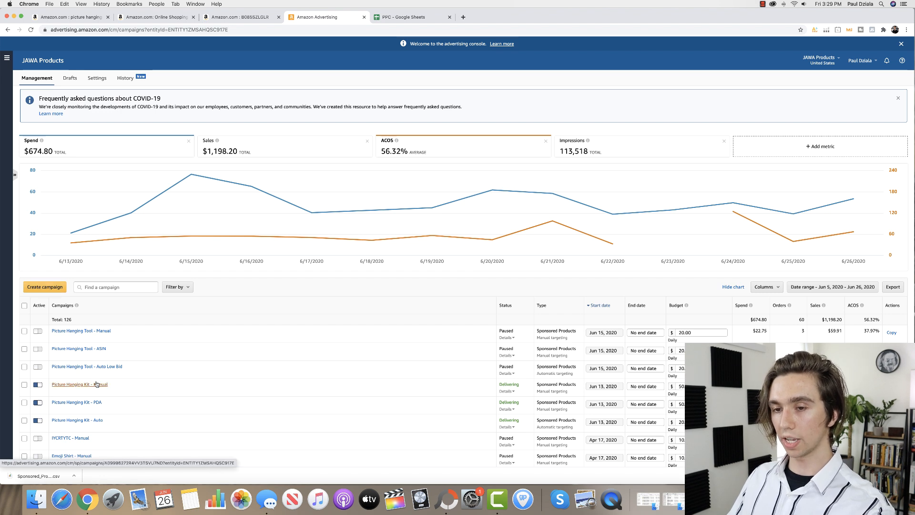
click(45, 288)
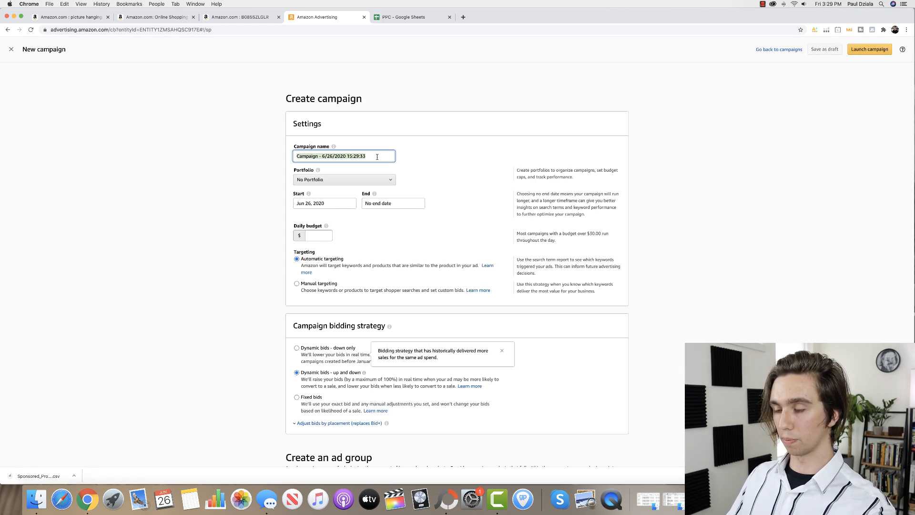
key(super+v)
click(418, 176)
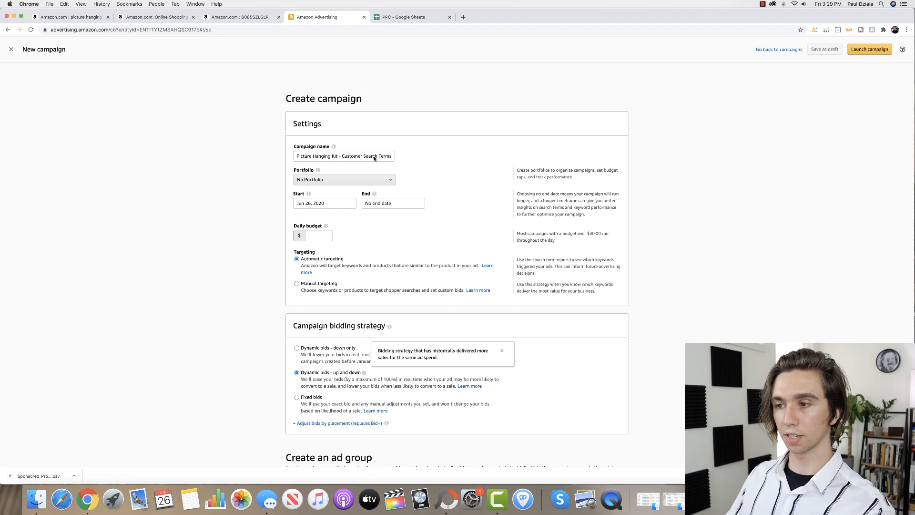
Give the campaign a $20 daily budget with manual targeting and assign it to the Picture Hanging Kit portfolio
click(323, 235)
text(20)
click(362, 249)
click(297, 283)
scroll(416, 249, down, 2)
scroll(415, 250, down, 1)
click(352, 117)
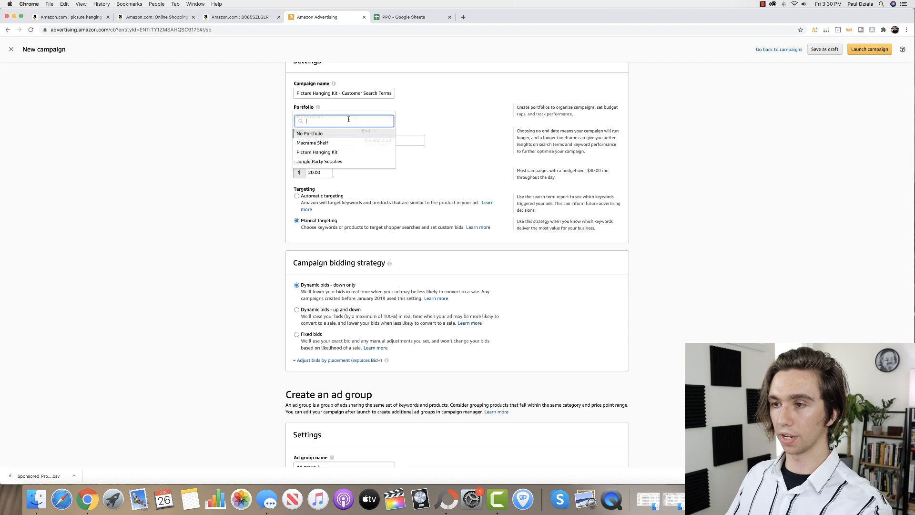
click(323, 152)
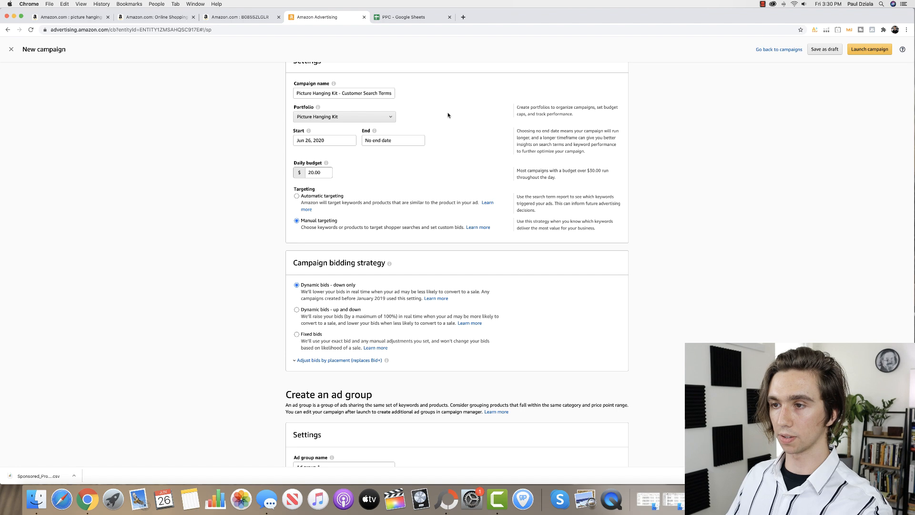
Name the campaign's ad group Customer Search Terms Exact and add the Picture Hanging Tool with Level product to it
scroll(448, 115, down, 5)
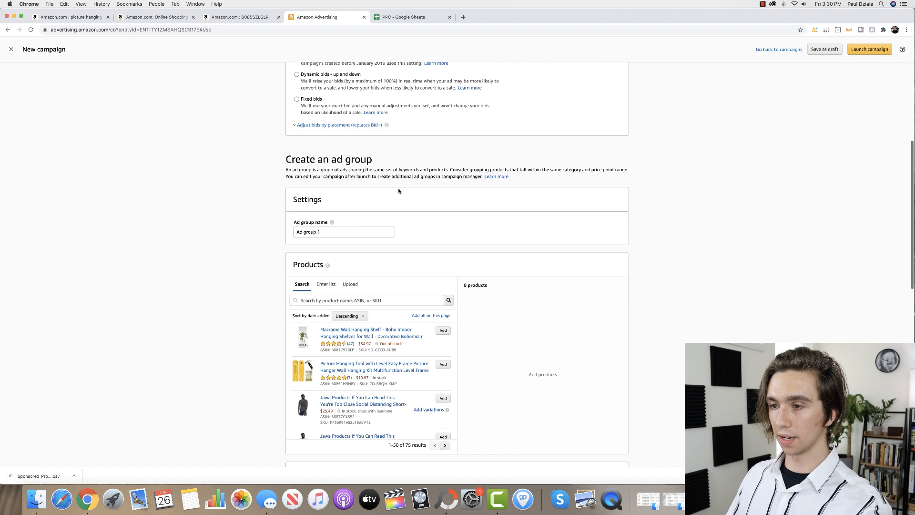
triple_click(343, 232)
text(C)
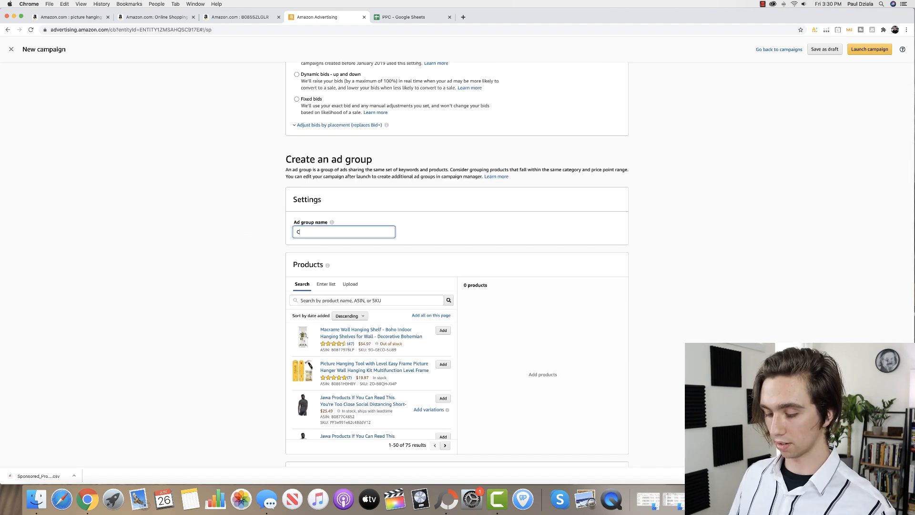
text(ustomer Search Temr)
key(BackSpace)
key(BackSpace)
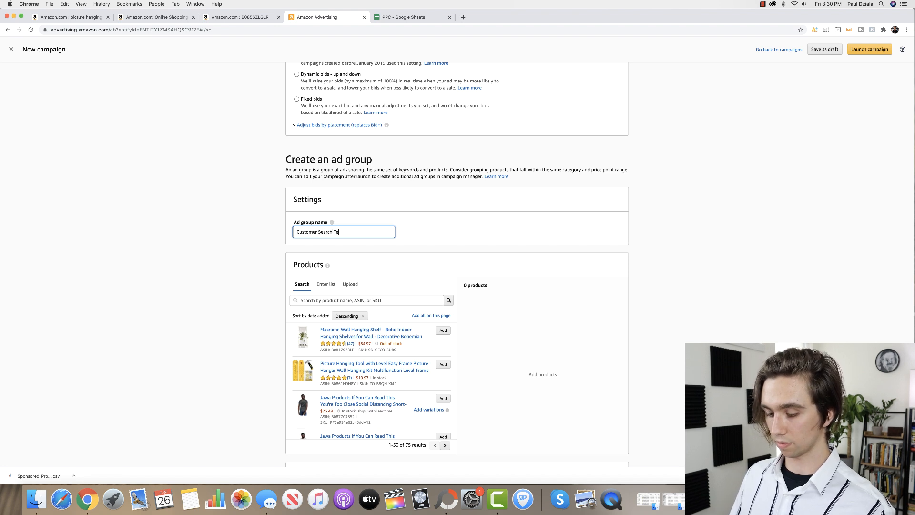
text(rms Exact)
click(433, 230)
scroll(435, 231, down, 4)
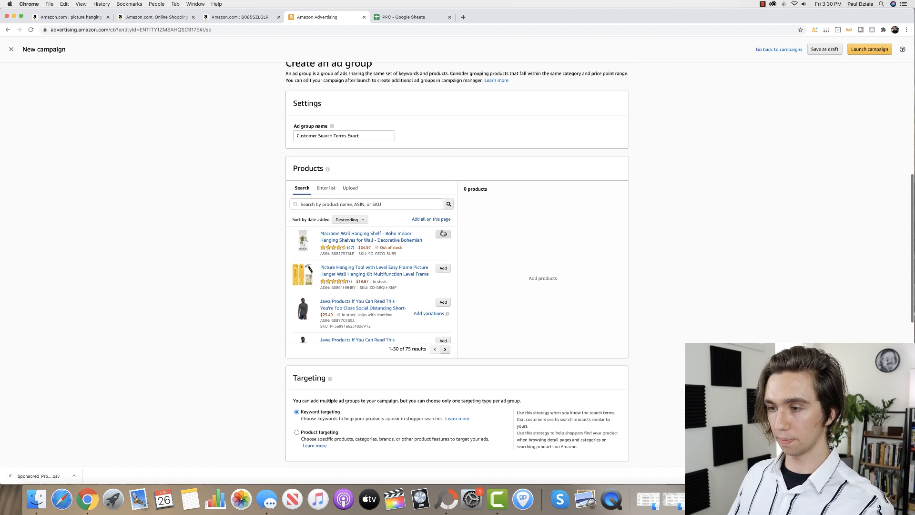
click(441, 268)
Open keyword list entry for keyword targeting and restrict the match type to Exact only
scroll(583, 255, down, 10)
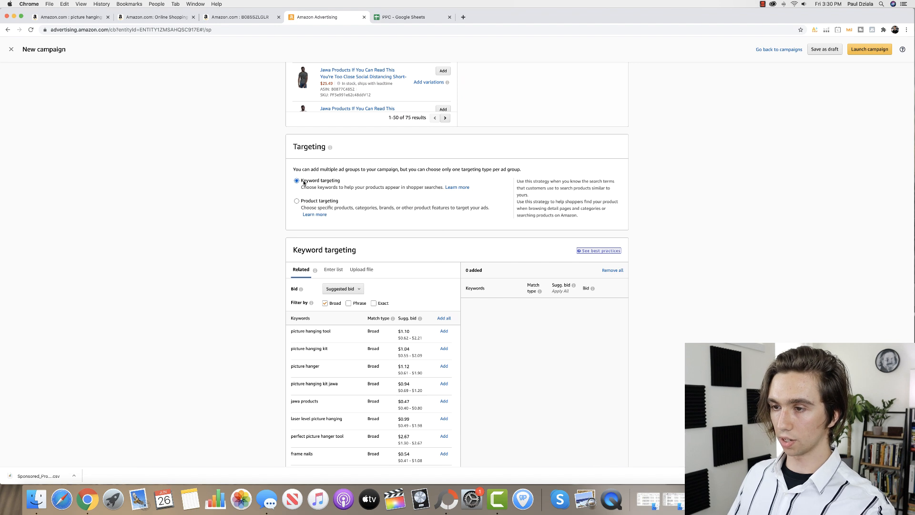
scroll(416, 239, down, 2)
click(339, 229)
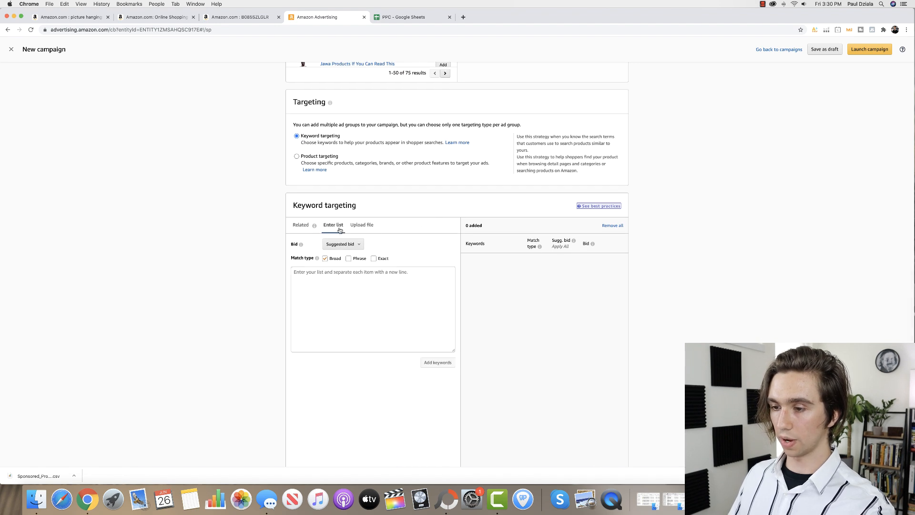
click(348, 278)
click(374, 258)
click(325, 258)
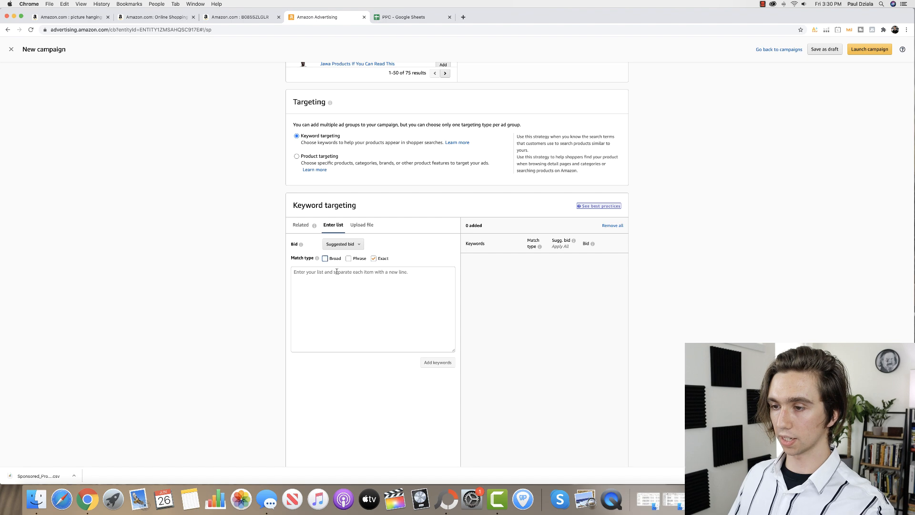
Check the Customer Search Terms table in the PPC sheet, and return to the new campaign's settings
click(397, 19)
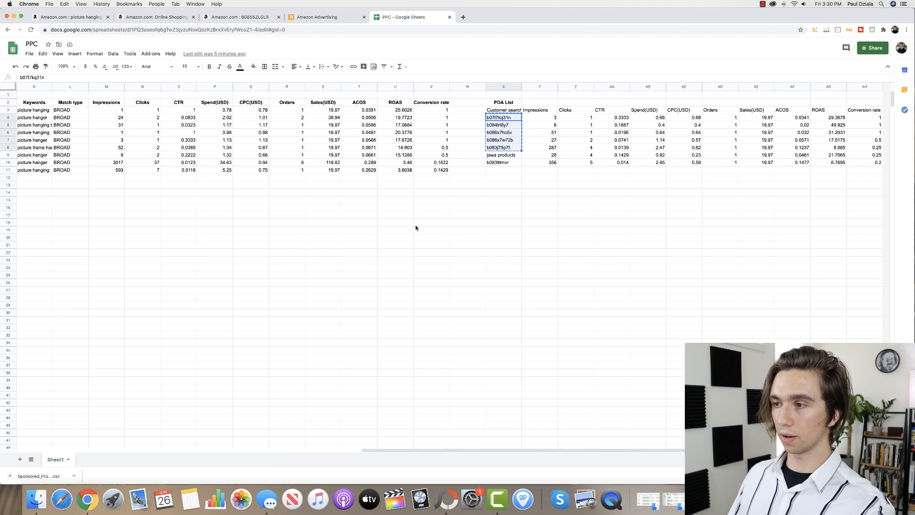
scroll(472, 218, left, 5)
click(471, 215)
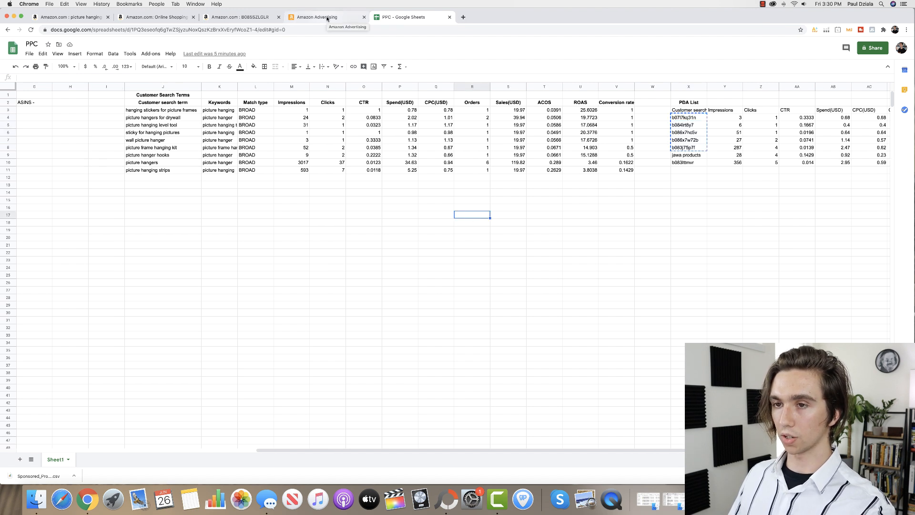
click(695, 170)
click(141, 110)
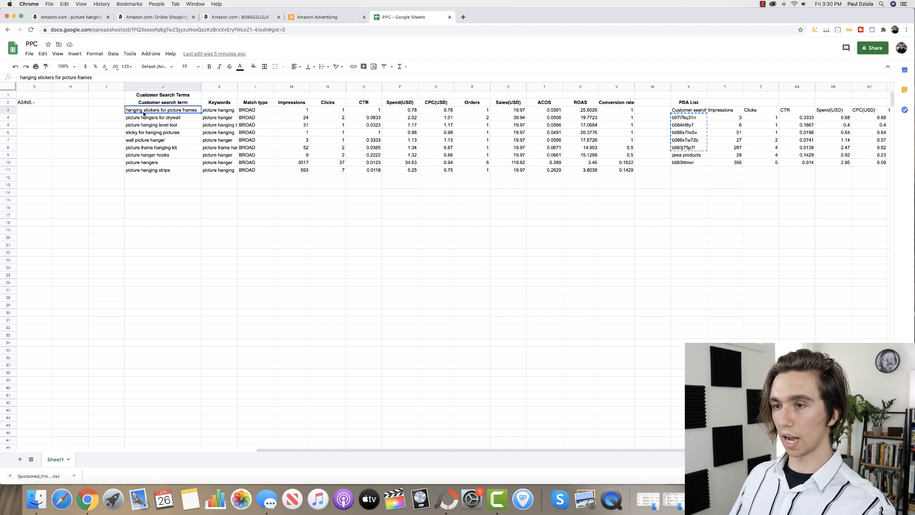
click(315, 17)
scroll(212, 122, up, 15)
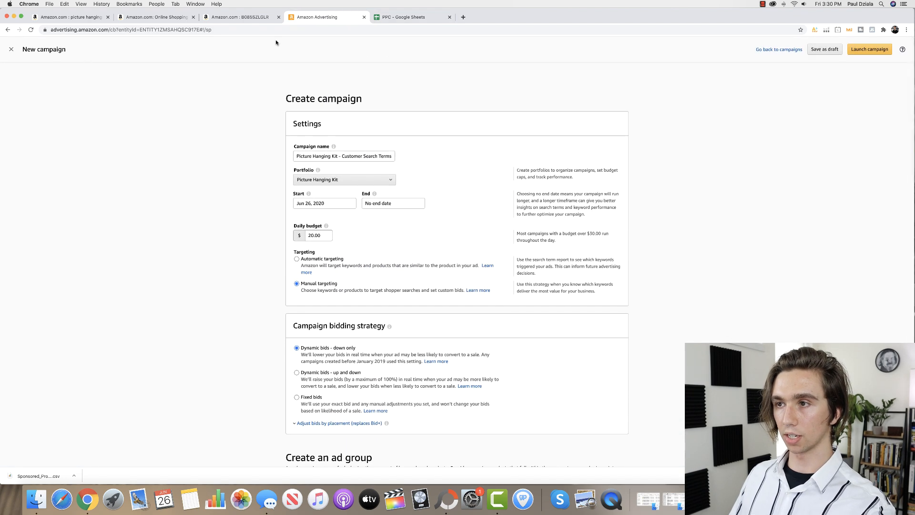
Open Seller Central in a new browser tab and go to its advertising Campaign Manager
click(463, 17)
click(84, 40)
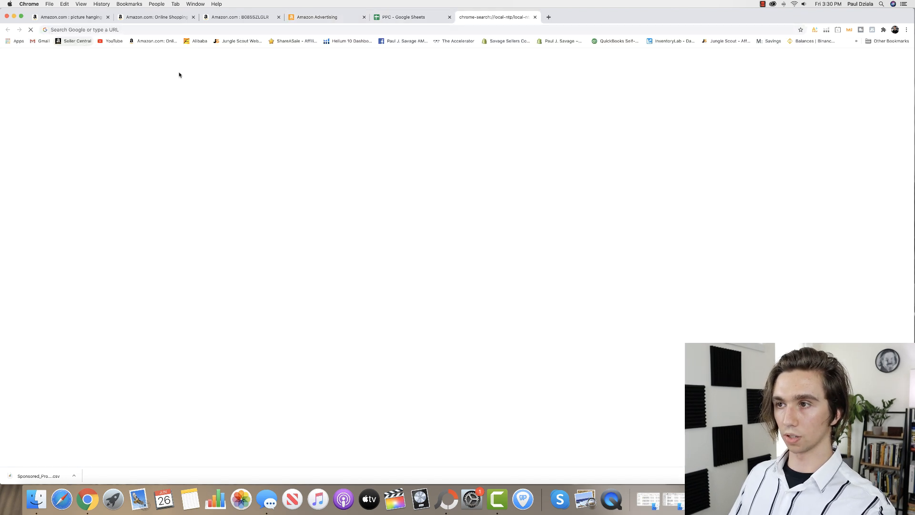
mouse_move(218, 45)
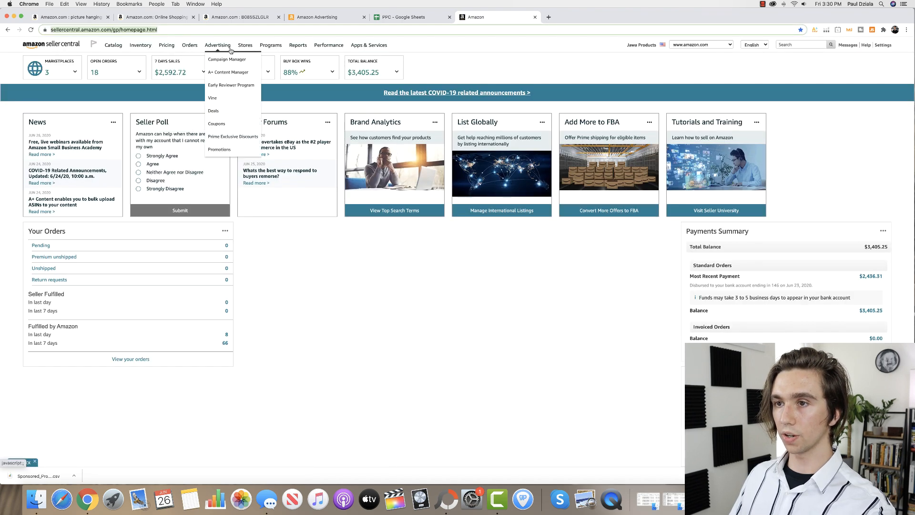
click(225, 66)
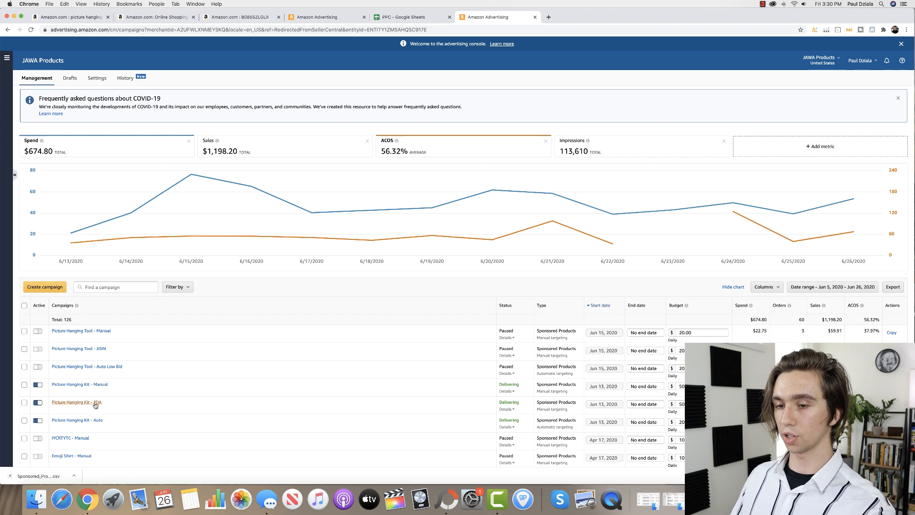
Examine the search terms of the PHRASE ad group in Picture Hanging Kit - Manual, sorted by highest conversion rate
click(99, 384)
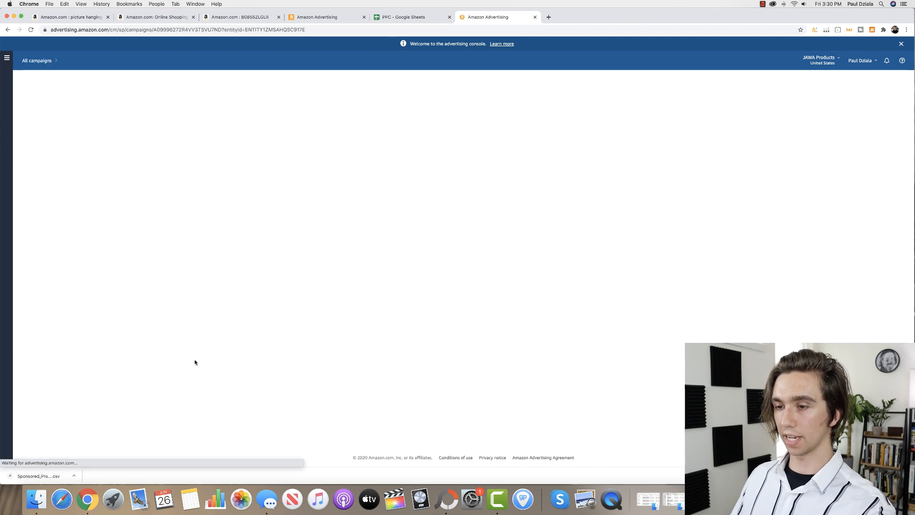
click(131, 331)
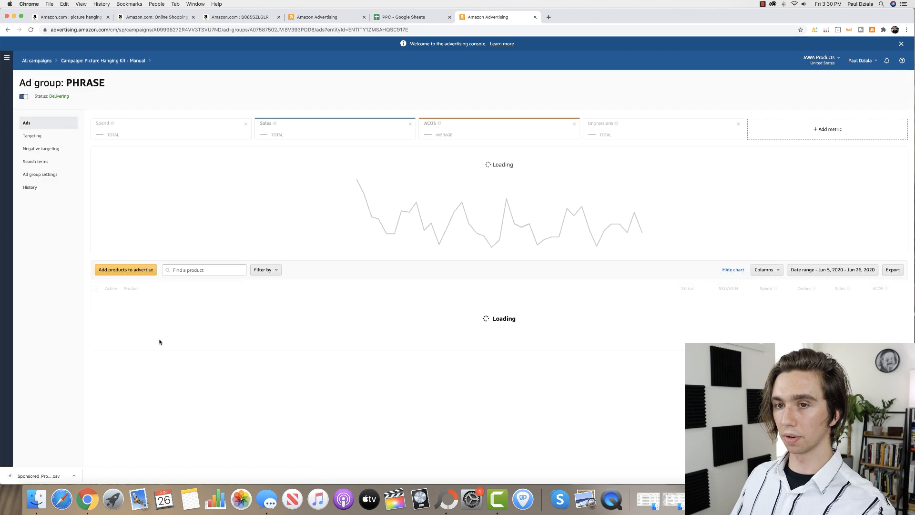
click(46, 161)
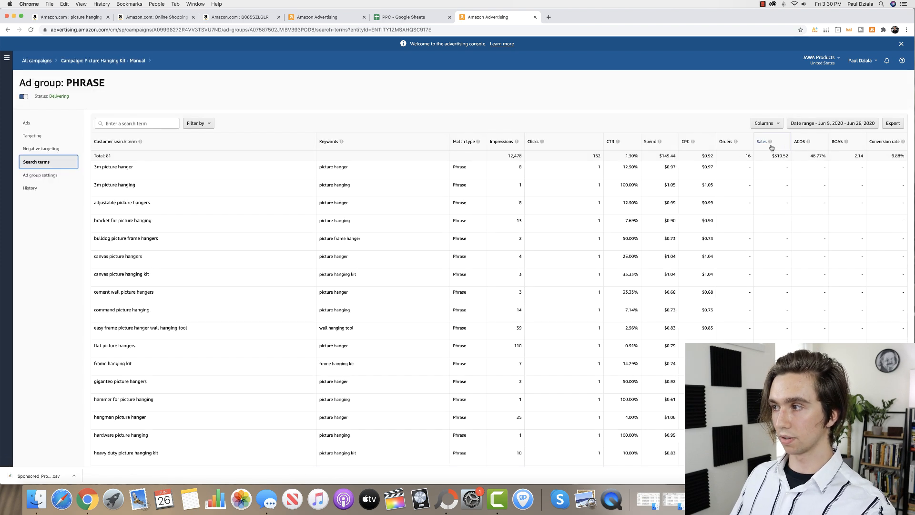
click(880, 142)
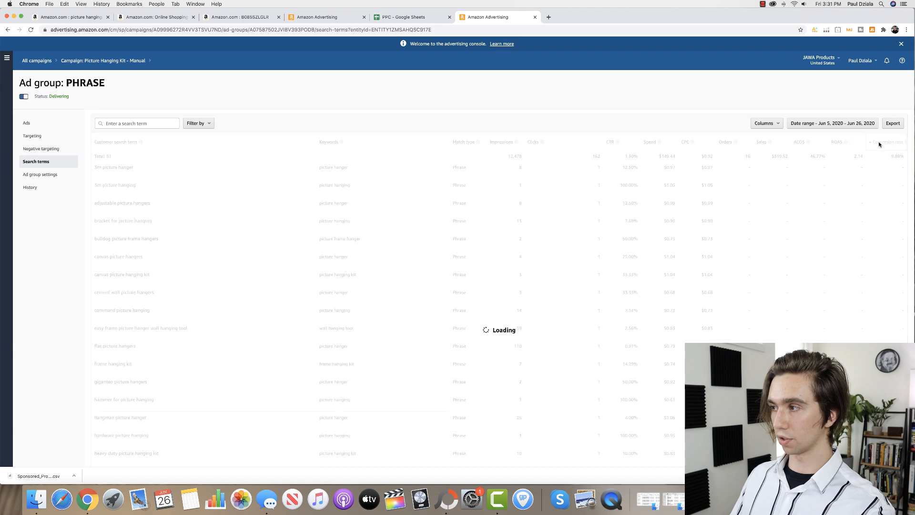
click(880, 144)
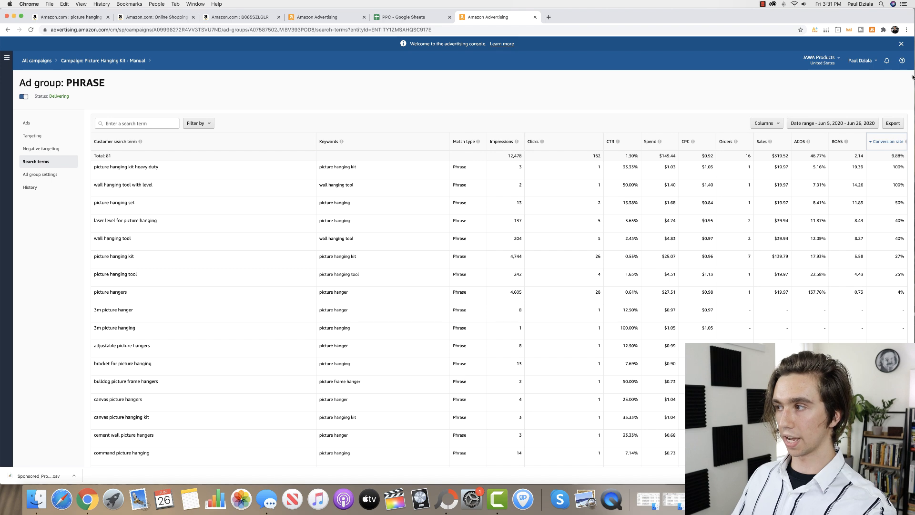
Copy all the terms in the Customer search term column of the PPC sheet's Customer Search Terms table, from J3 to J11
click(413, 21)
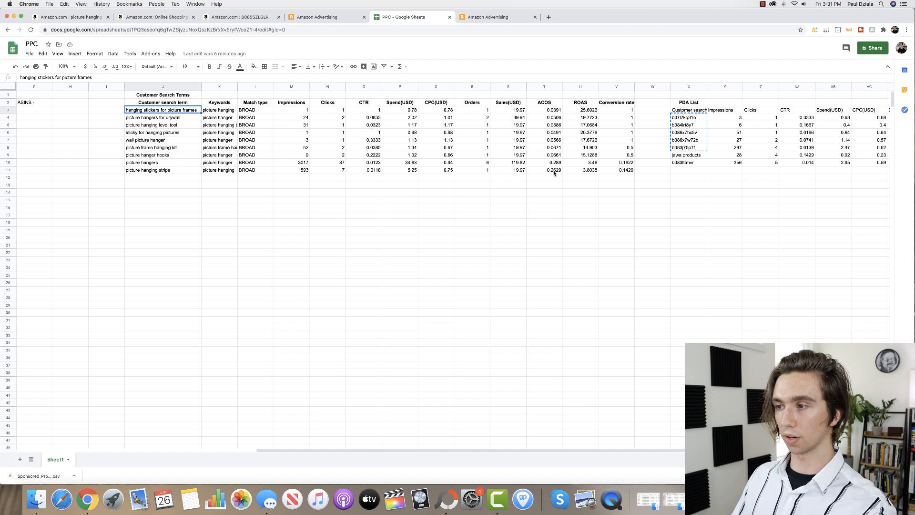
drag(183, 171, 166, 112)
key(super+c)
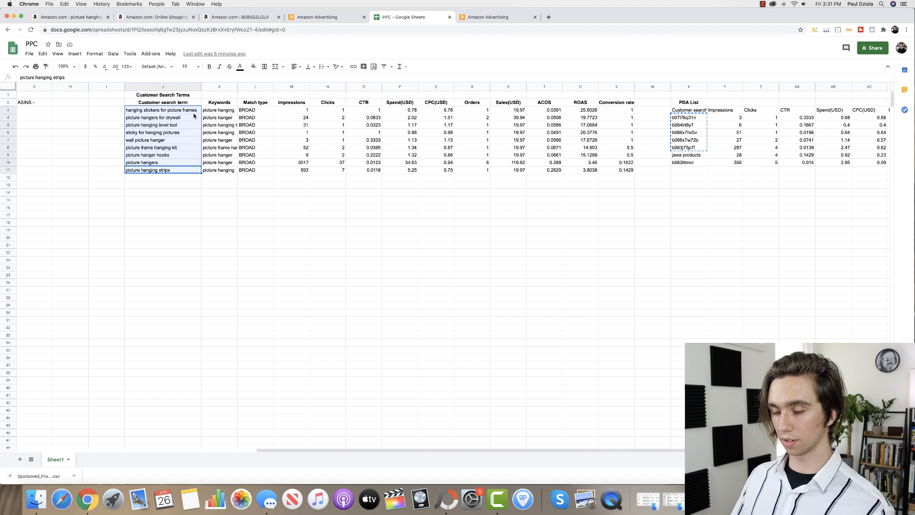
Add the copied search terms to the new campaign's keyword targeting as exact-match keywords with suggested bids
click(334, 16)
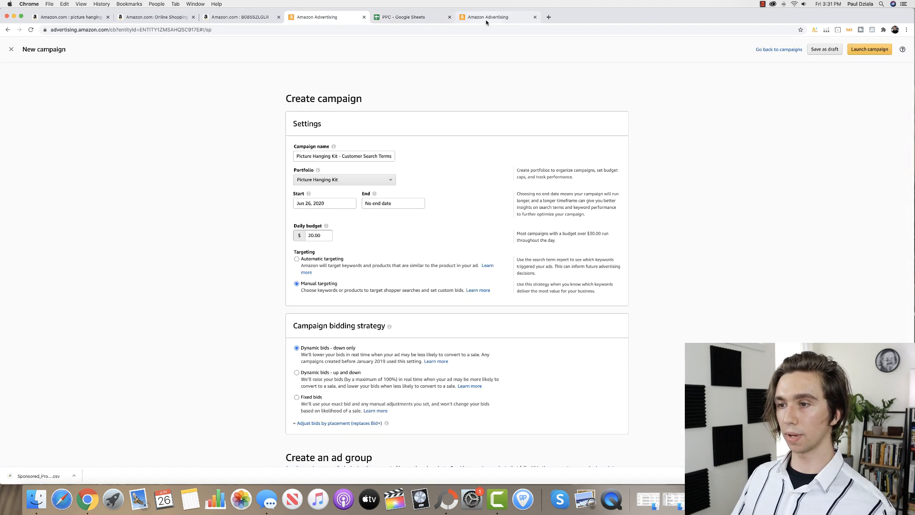
scroll(408, 152, down, 3)
scroll(408, 151, down, 8)
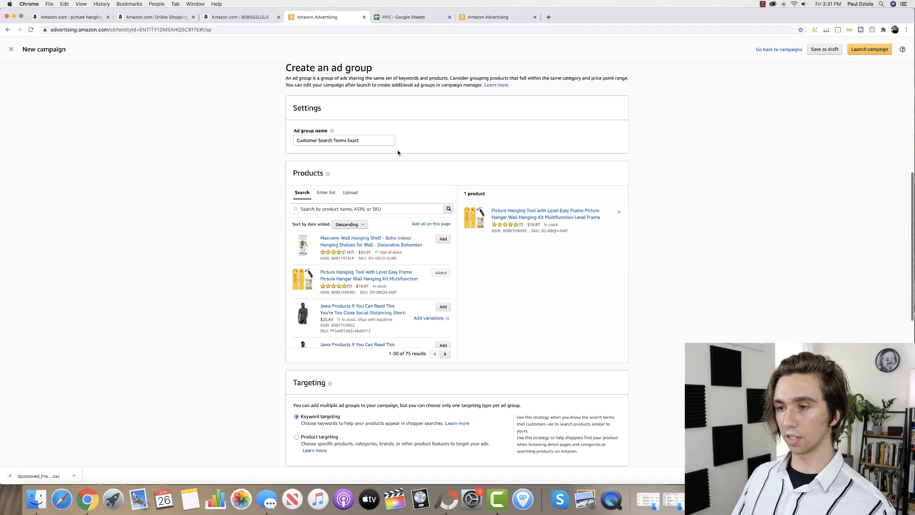
click(327, 193)
scroll(350, 257, down, 7)
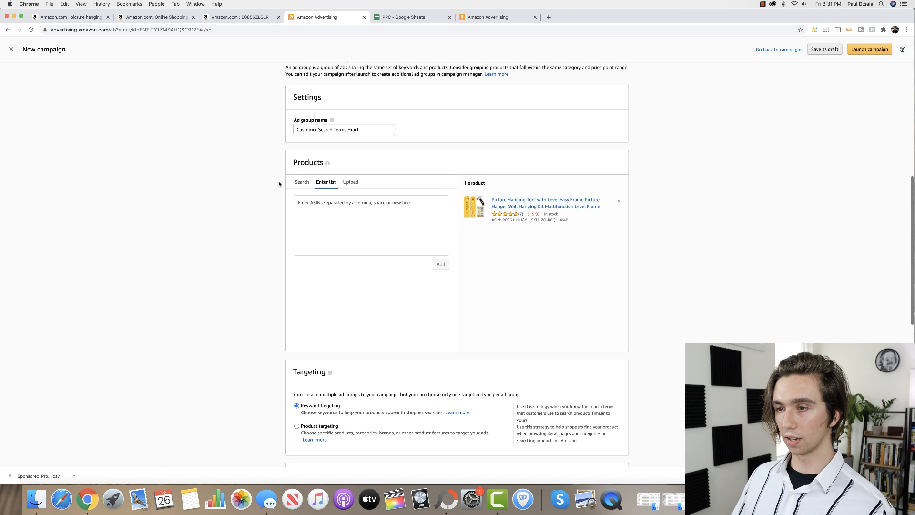
scroll(351, 258, down, 1)
click(339, 282)
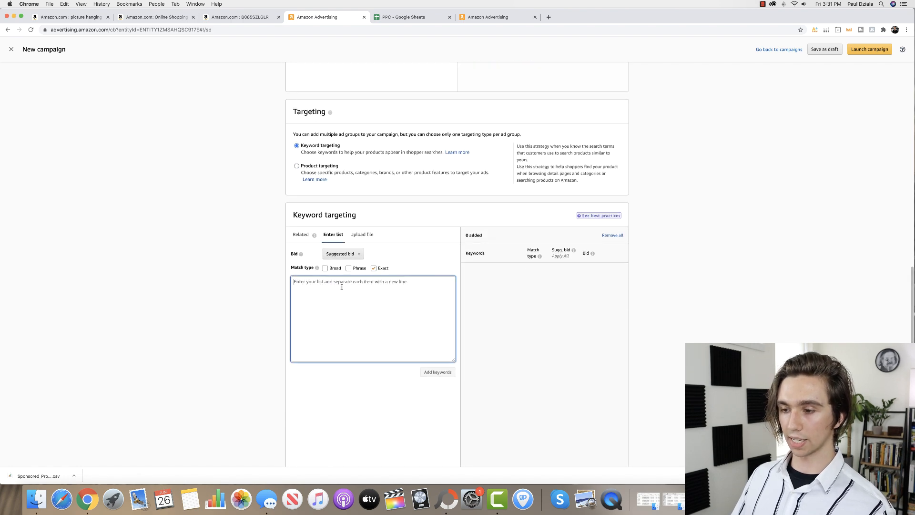
key(super+v)
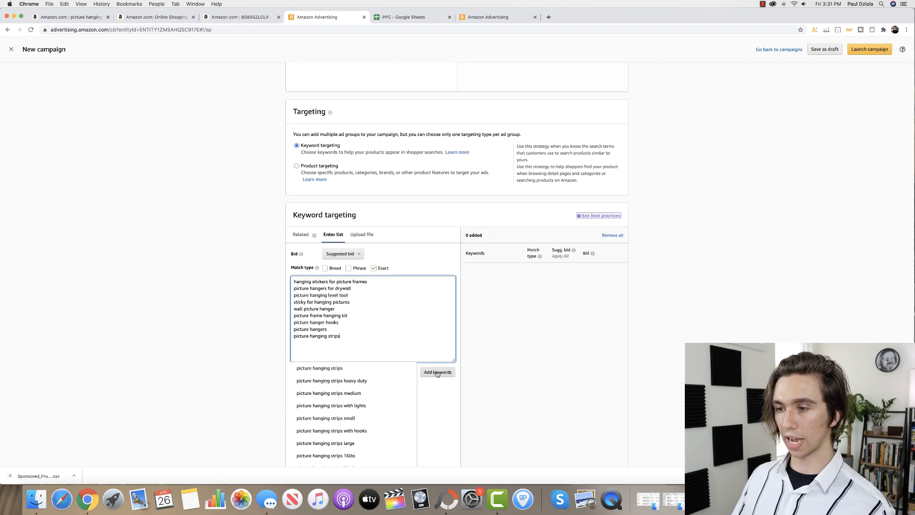
click(437, 372)
scroll(419, 333, down, 3)
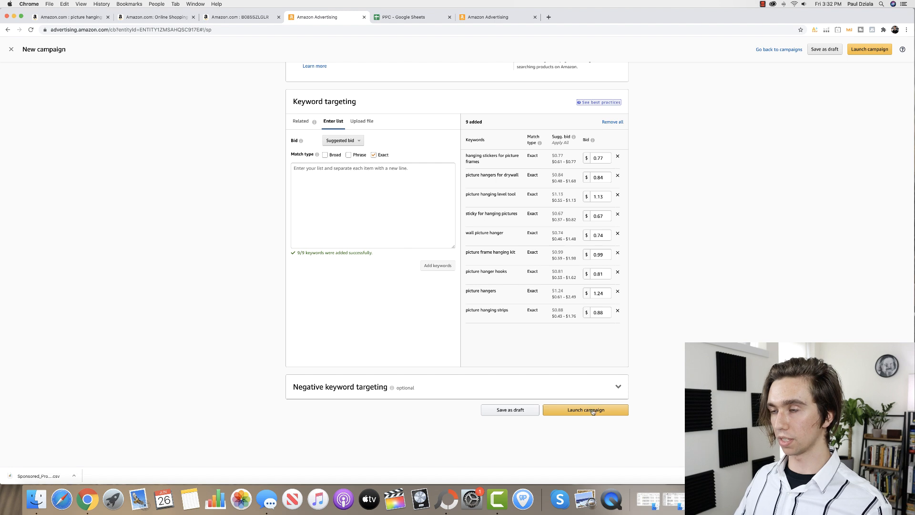
Examine the CPC values of the first five customer search terms in the PPC sheet
click(406, 17)
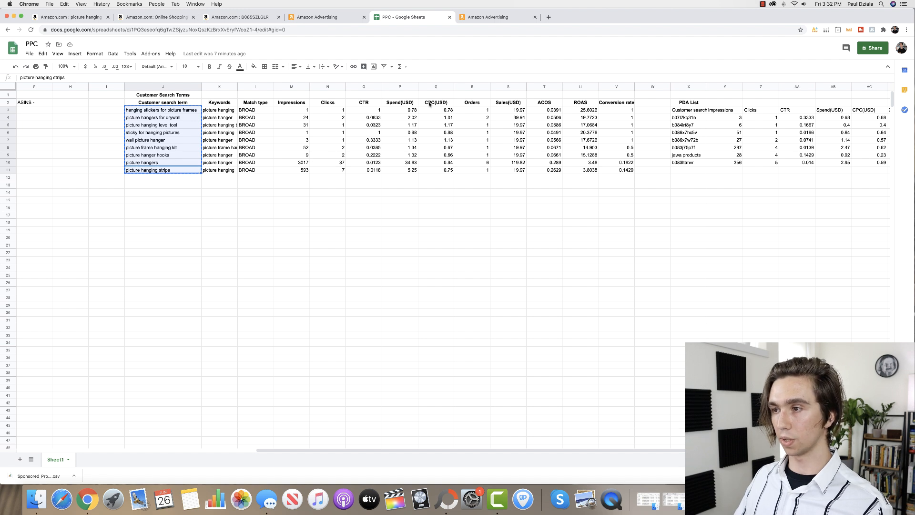
click(436, 134)
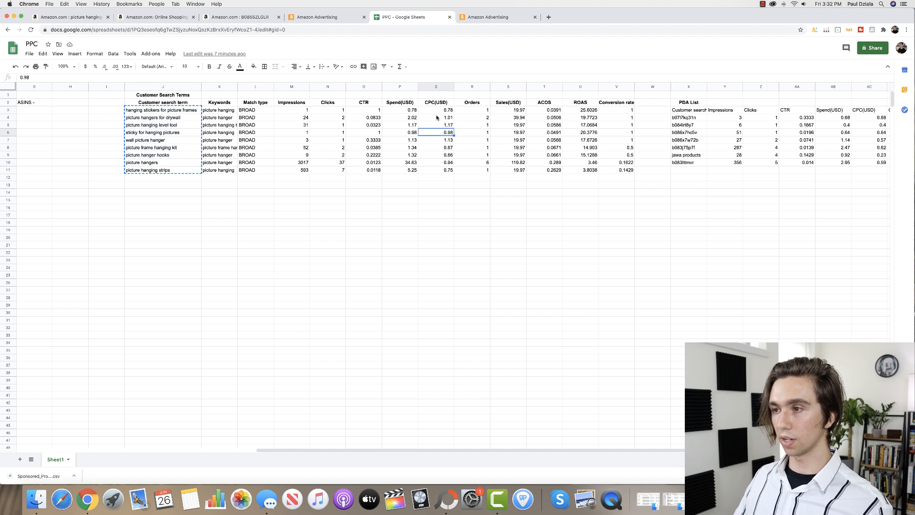
click(437, 111)
click(437, 118)
click(436, 125)
click(436, 133)
click(436, 140)
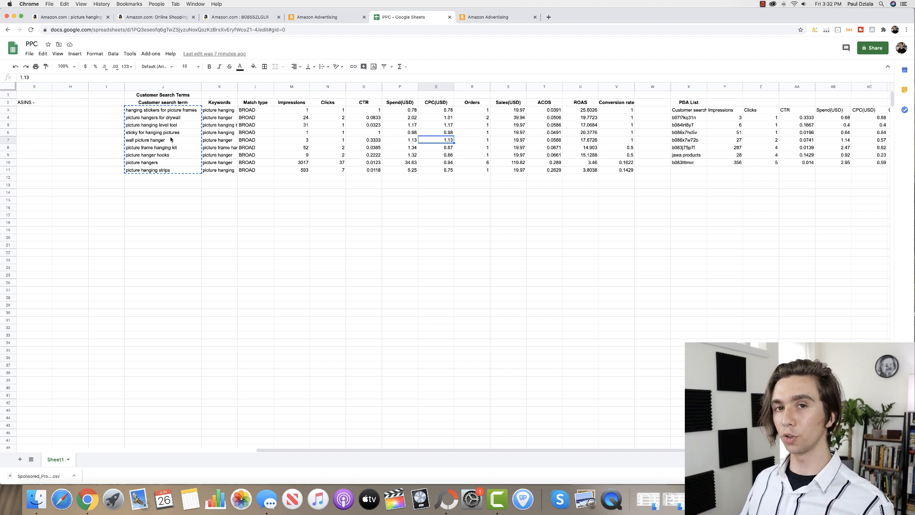
Launch the Picture Hanging Kit - Customer Search Terms campaign and go to the campaign manager
click(311, 18)
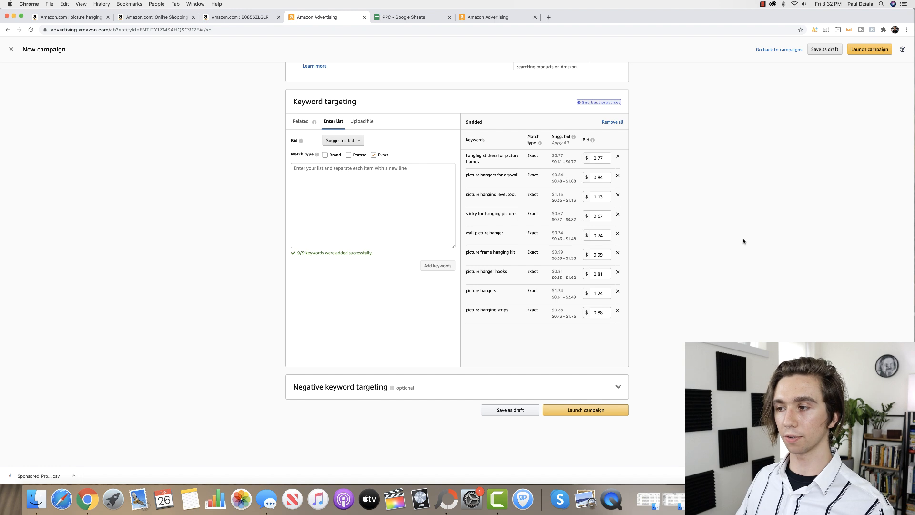
click(583, 412)
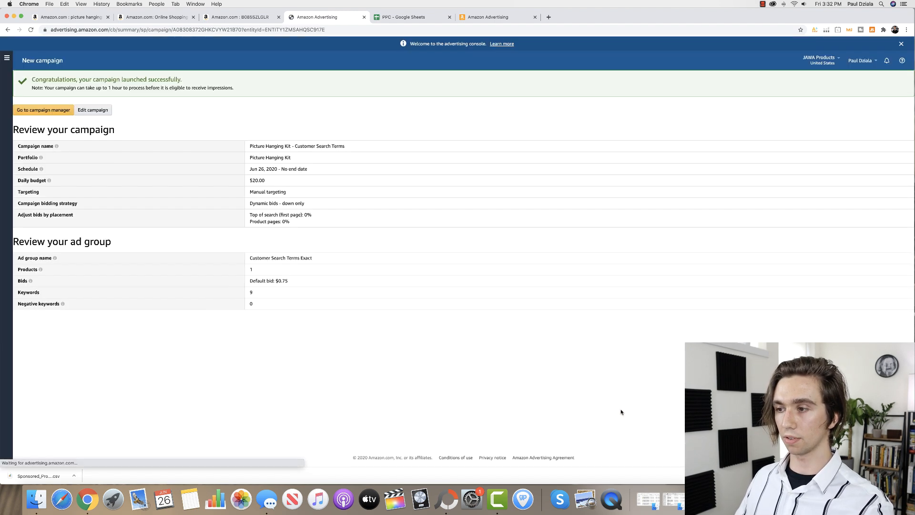
click(50, 113)
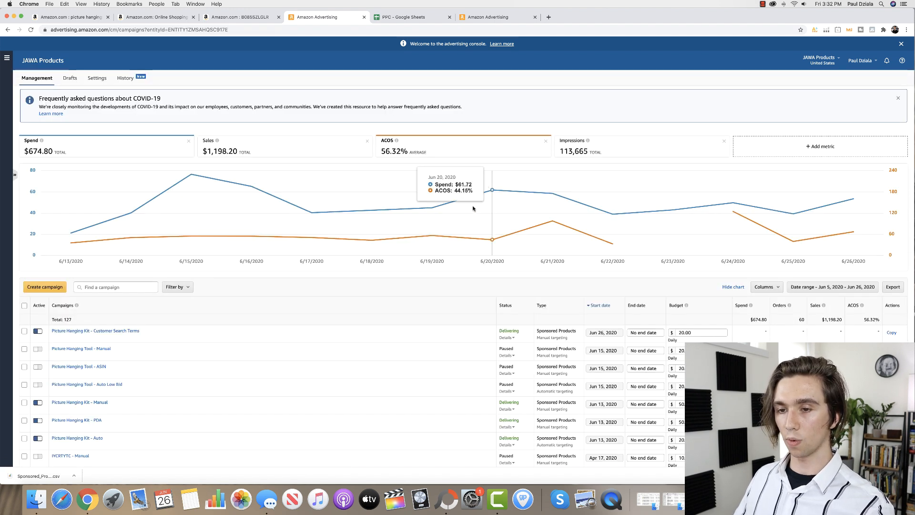
View the campaigns in the Picture Hanging Kit portfolio with the portfolio list collapsed
click(15, 175)
click(54, 191)
scroll(619, 256, down, 2)
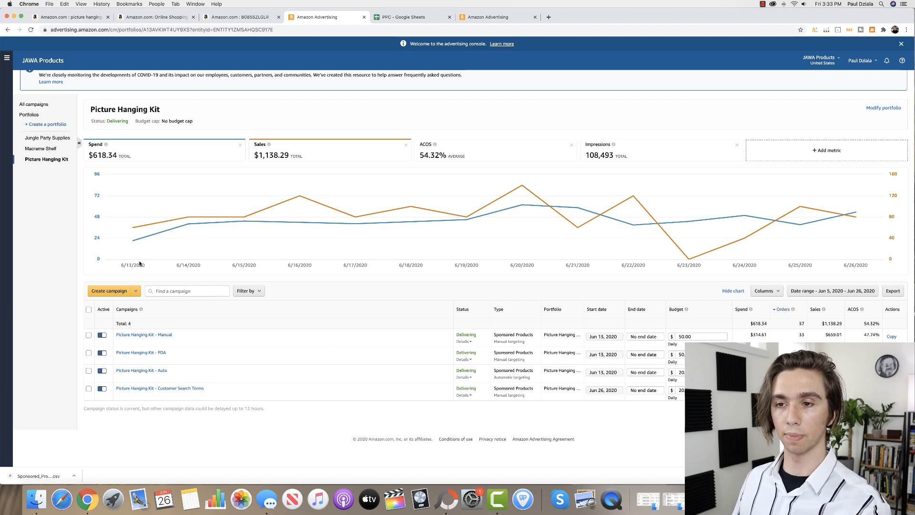
click(79, 143)
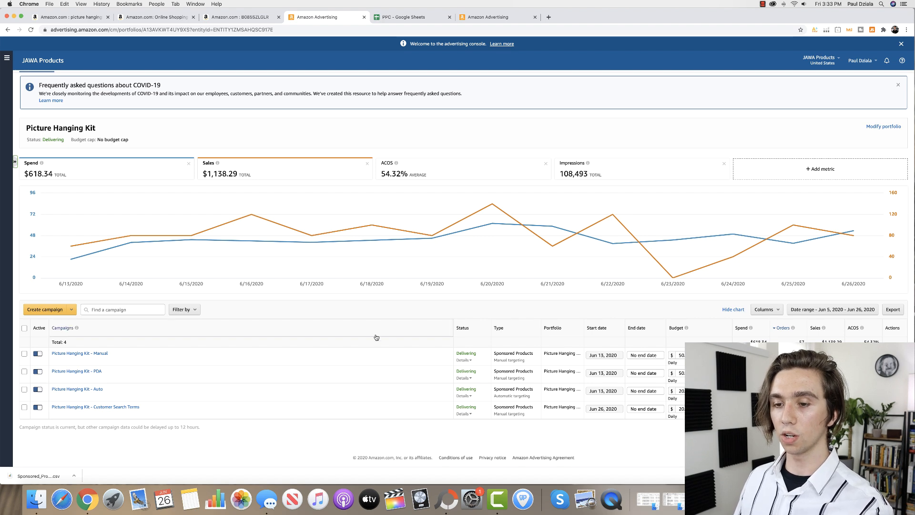
Examine the BROAD ad group's search terms in Picture Hanging Kit - Manual, sorted by highest spend
click(98, 354)
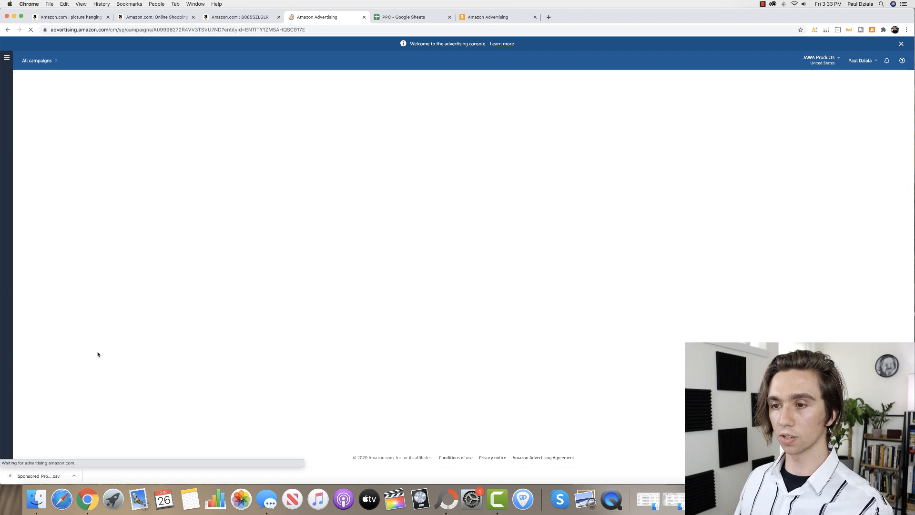
click(700, 314)
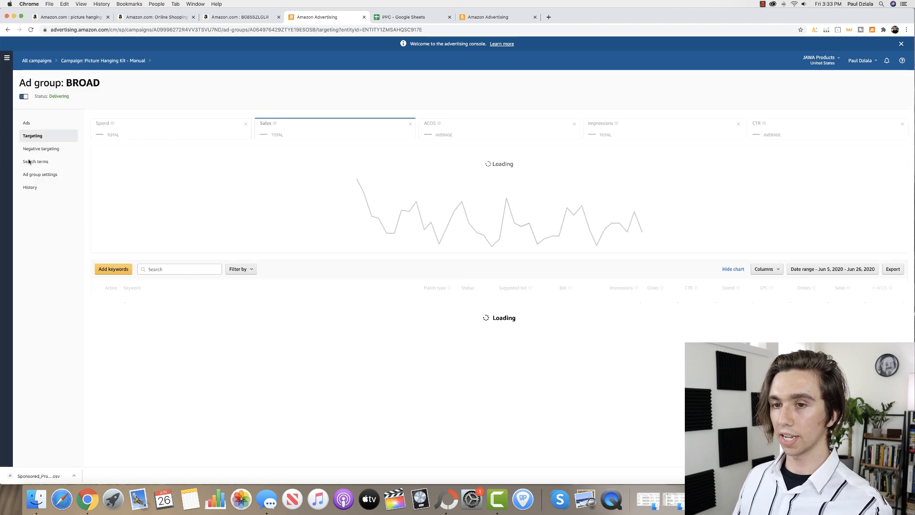
click(40, 164)
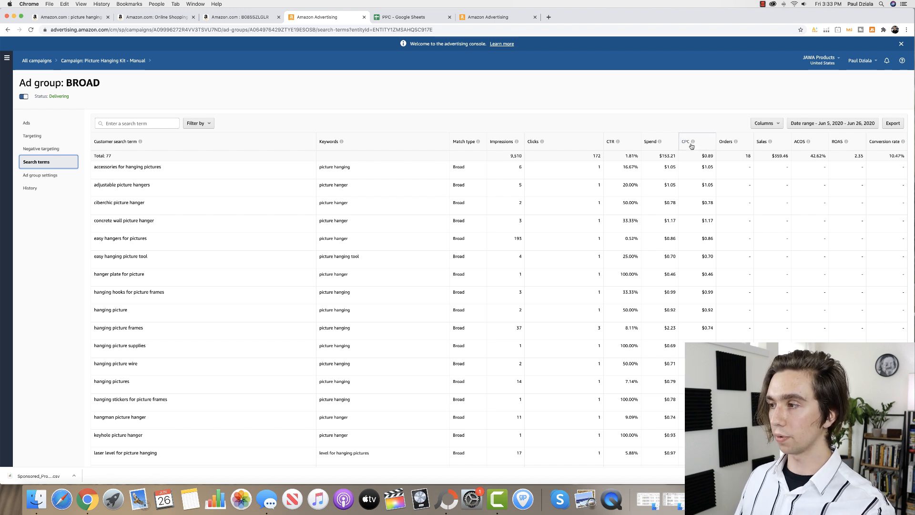
click(670, 146)
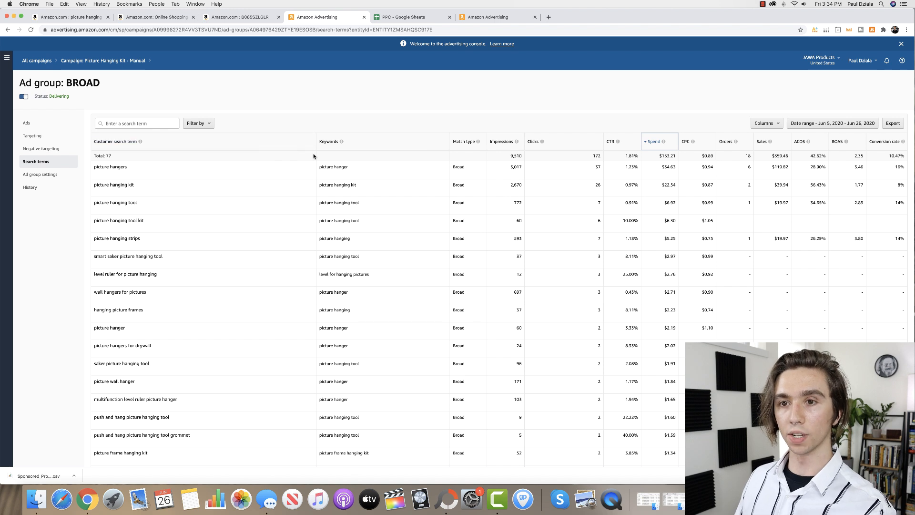
Copy the search term "picture hangers", enter it as a negative exact keyword for the BROAD ad group, and discard the entry
drag(135, 169, 91, 168)
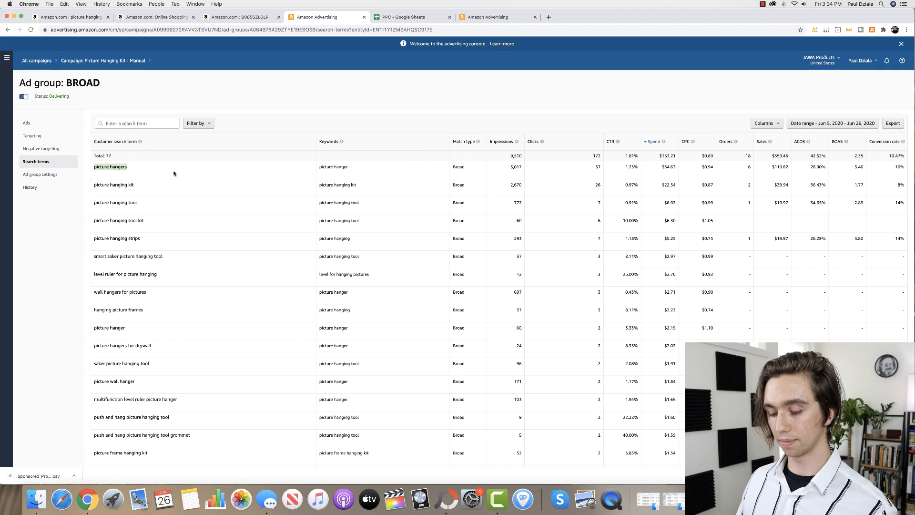
key(super+c)
click(129, 170)
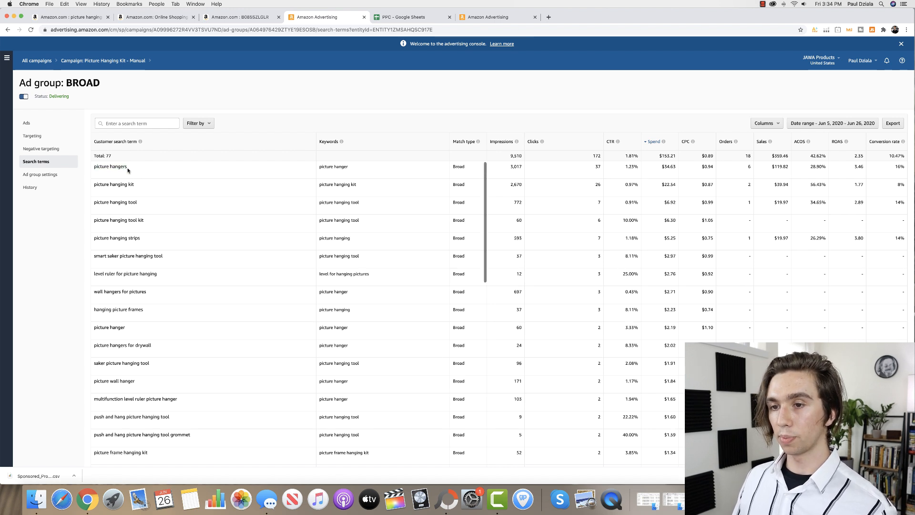
triple_click(128, 169)
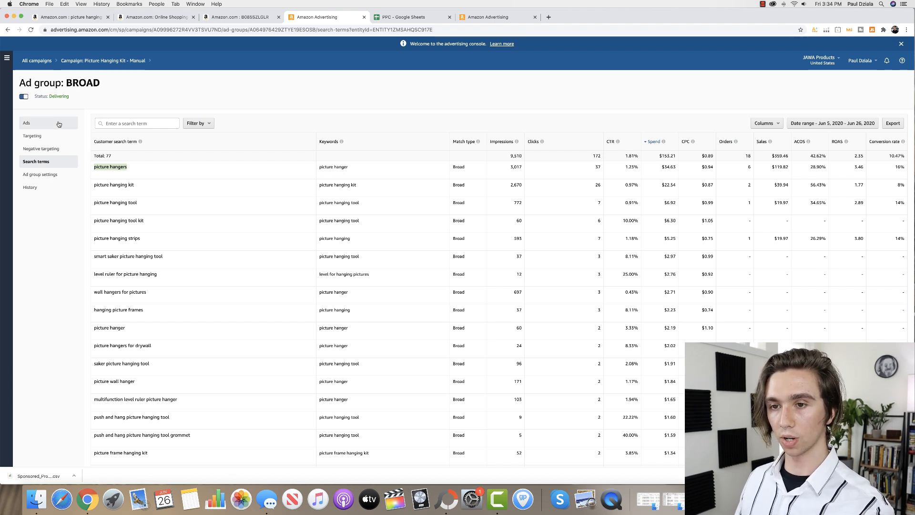
click(52, 149)
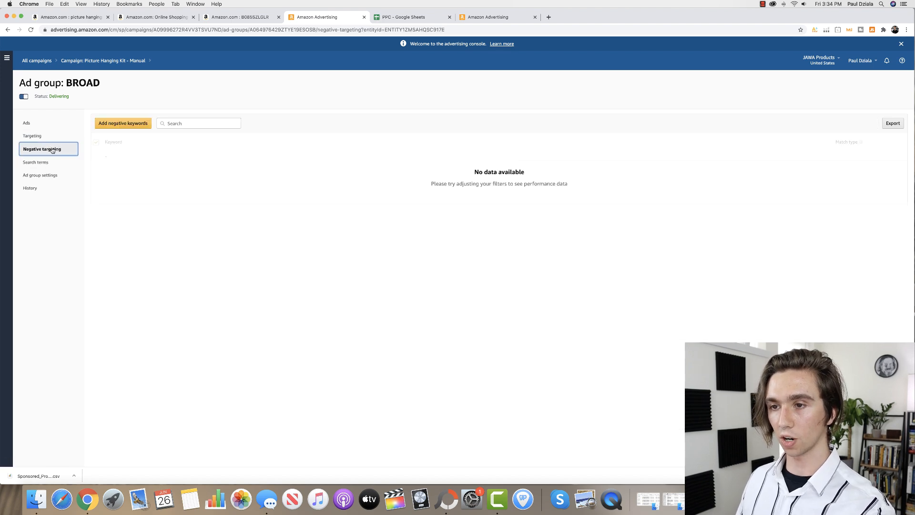
click(127, 128)
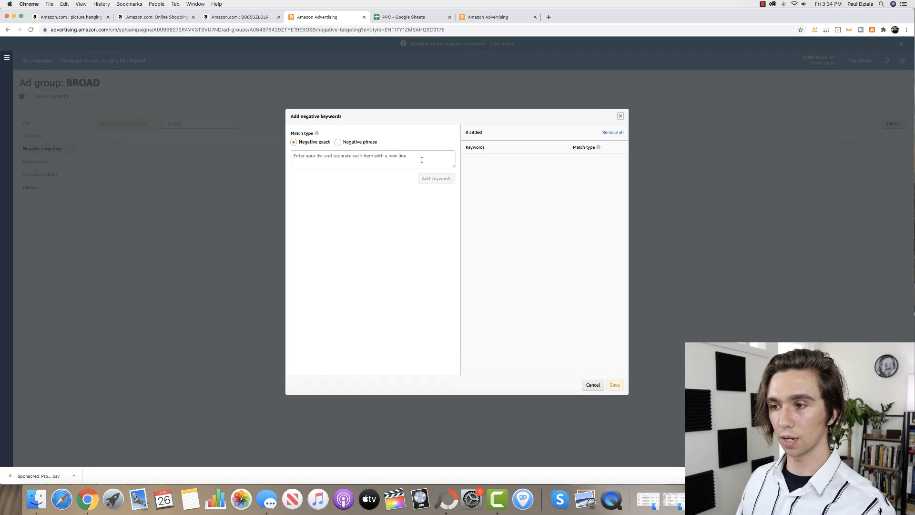
click(355, 160)
key(super+v)
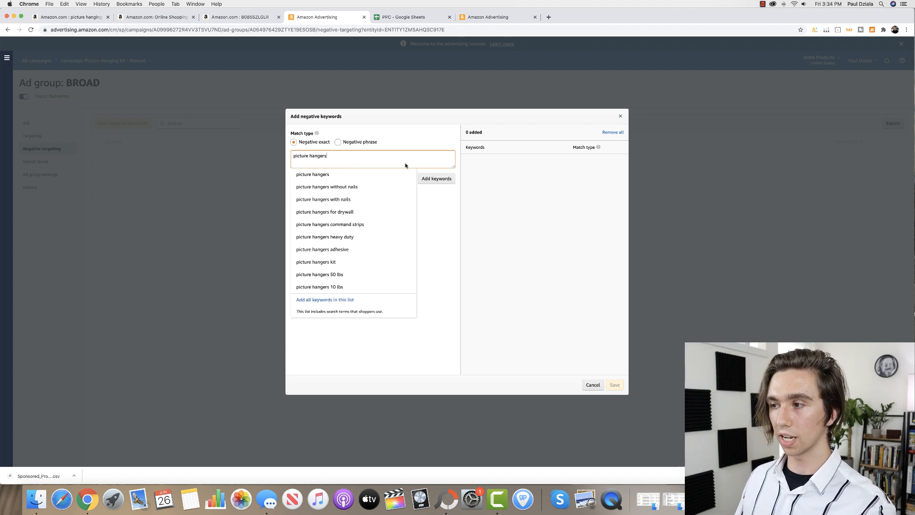
key(super+a)
key(BackSpace)
click(241, 149)
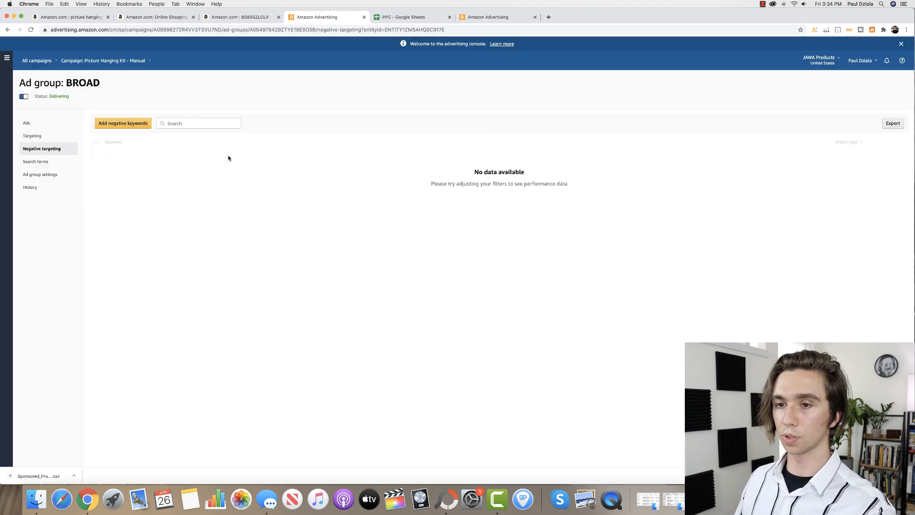
Open the search terms of the PHRASE ad group in the Picture Hanging Kit - Manual campaign
click(43, 164)
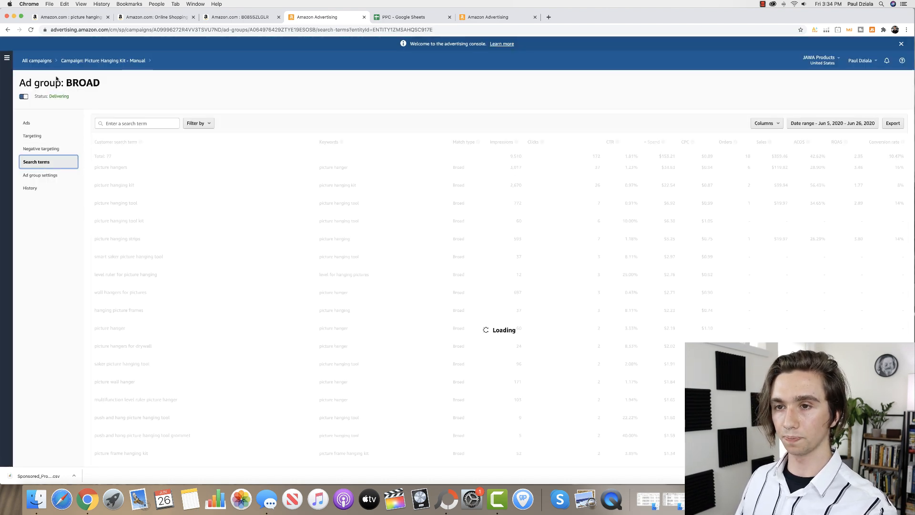
click(85, 60)
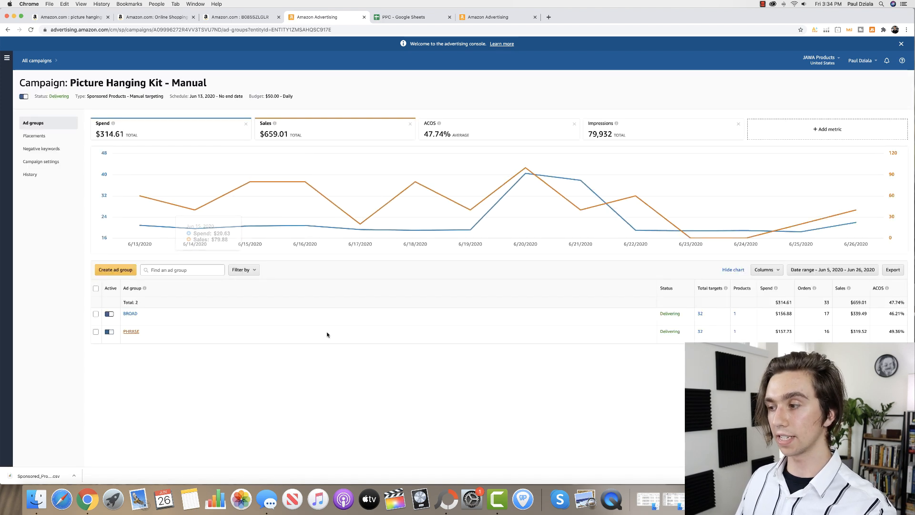
click(699, 332)
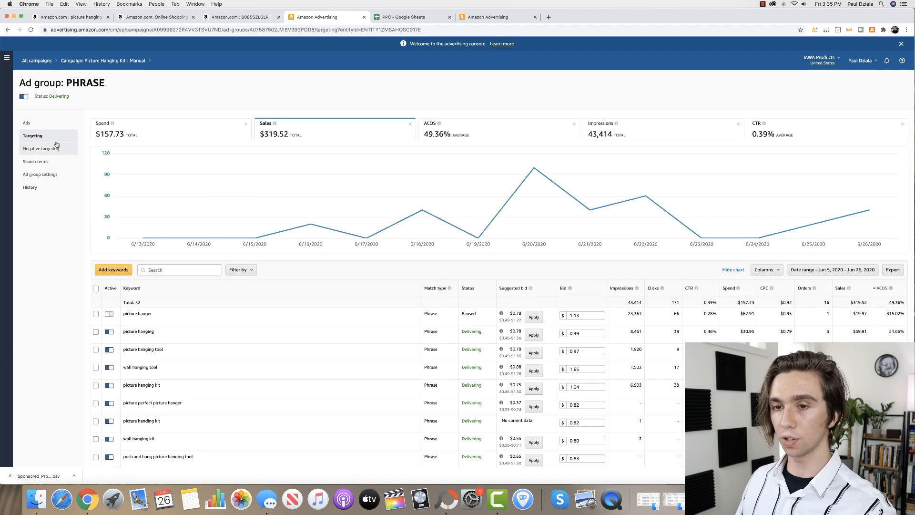
click(55, 167)
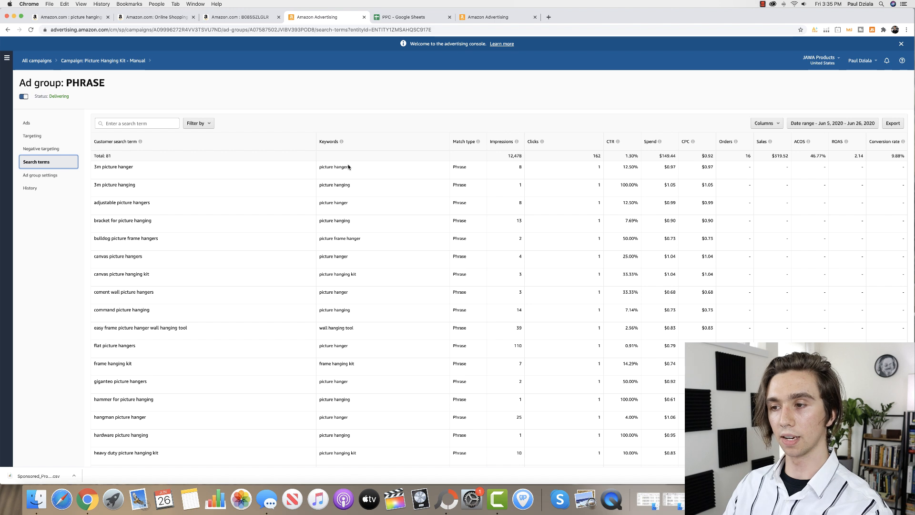
drag(349, 166, 308, 167)
click(370, 167)
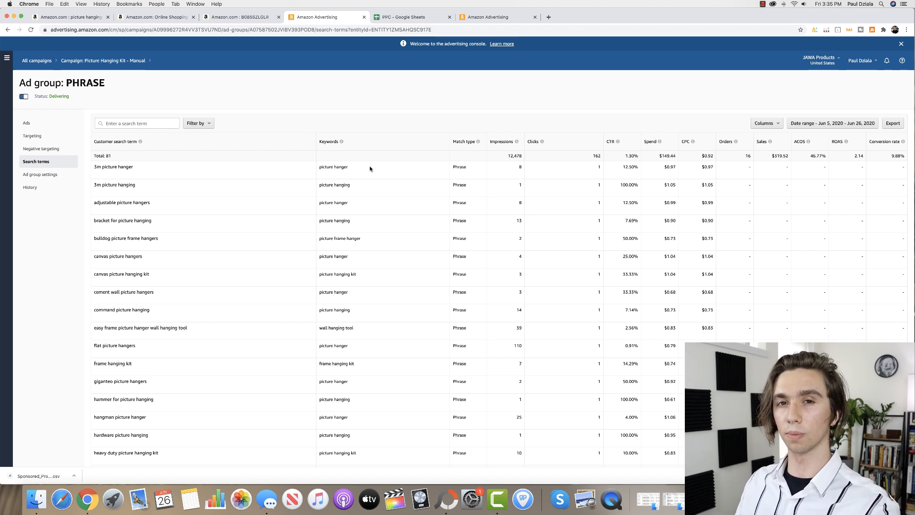
Sort the PHRASE ad group's search terms by highest spend and check the spend of "picture hangers"
click(670, 143)
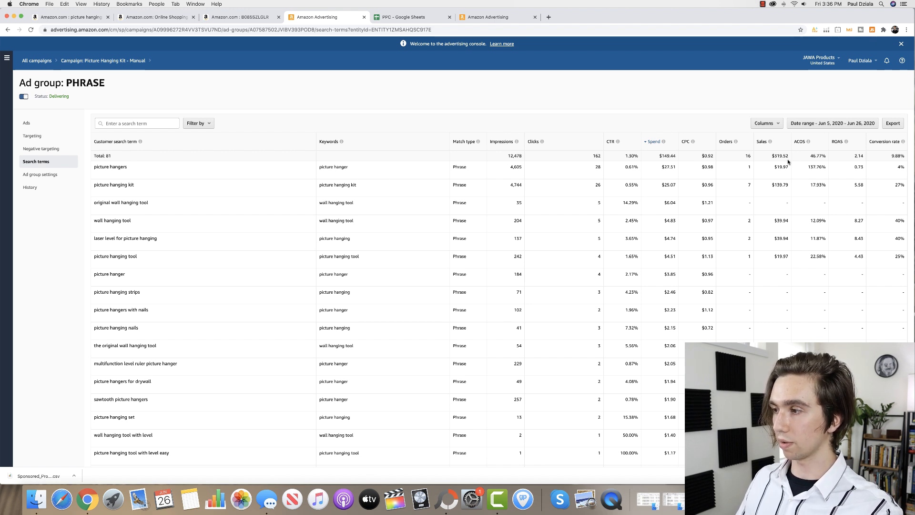
drag(660, 169, 677, 169)
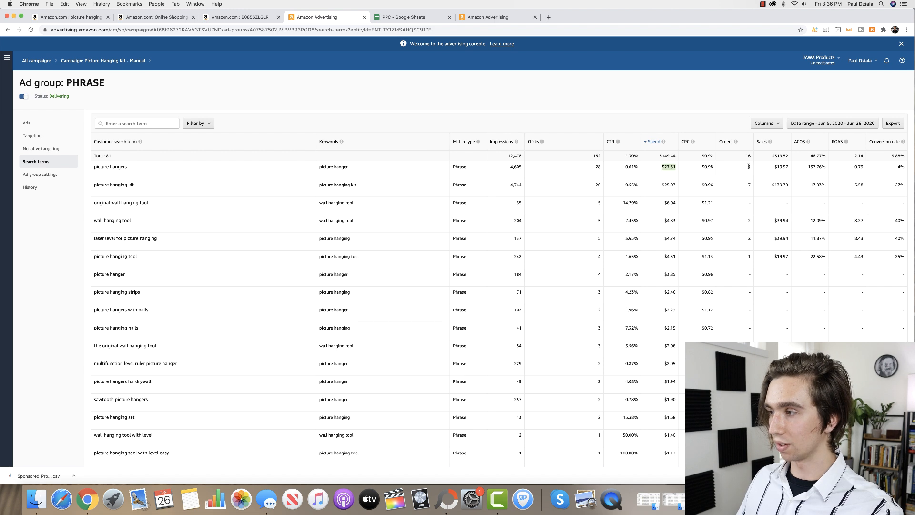
click(153, 174)
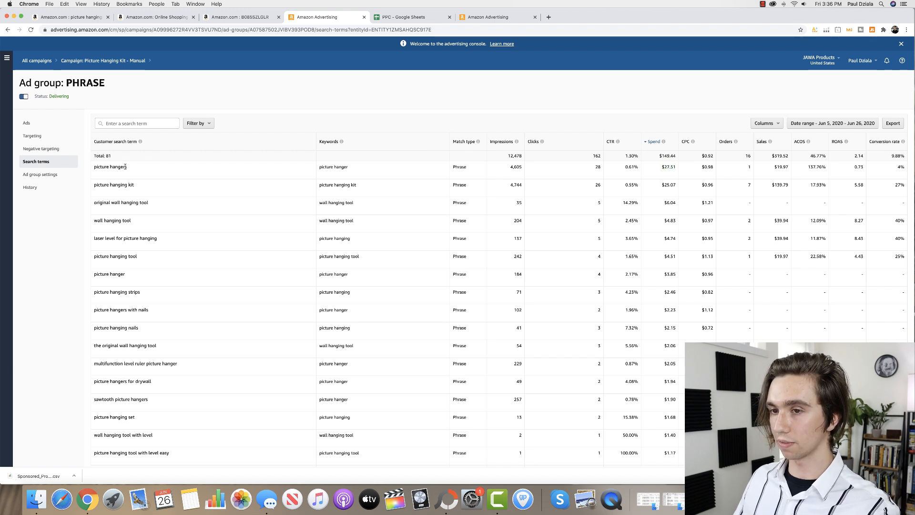
Copy the search term "picture hangers" and save it as a negative exact keyword for the PHRASE ad group
drag(127, 167, 92, 168)
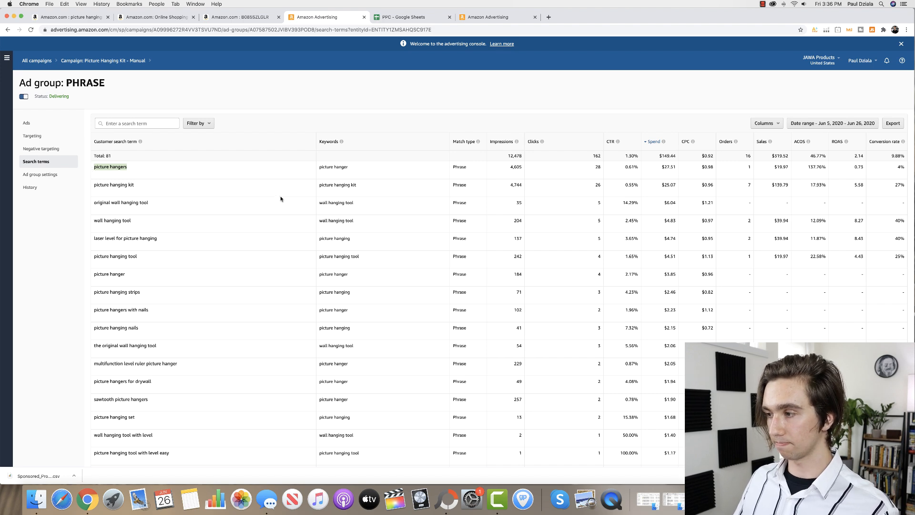
click(39, 154)
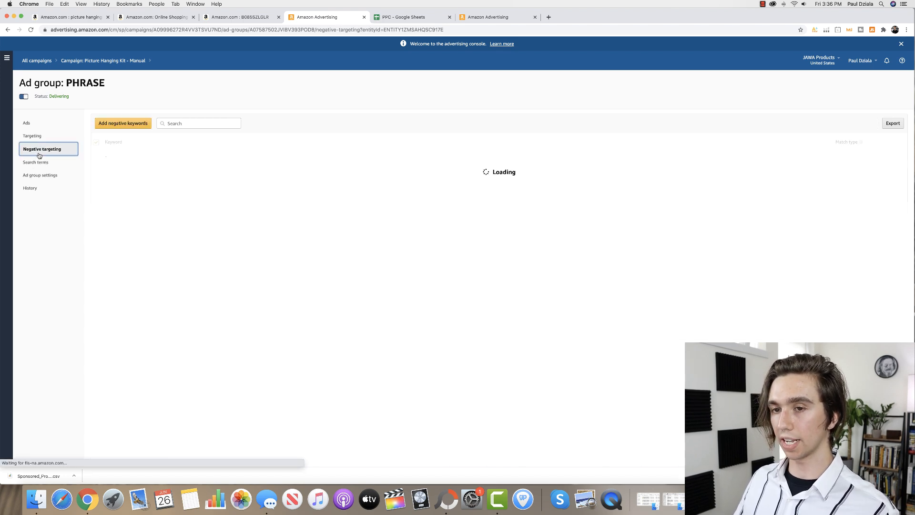
click(115, 125)
click(305, 158)
key(ctrl+v)
mouse_move(317, 133)
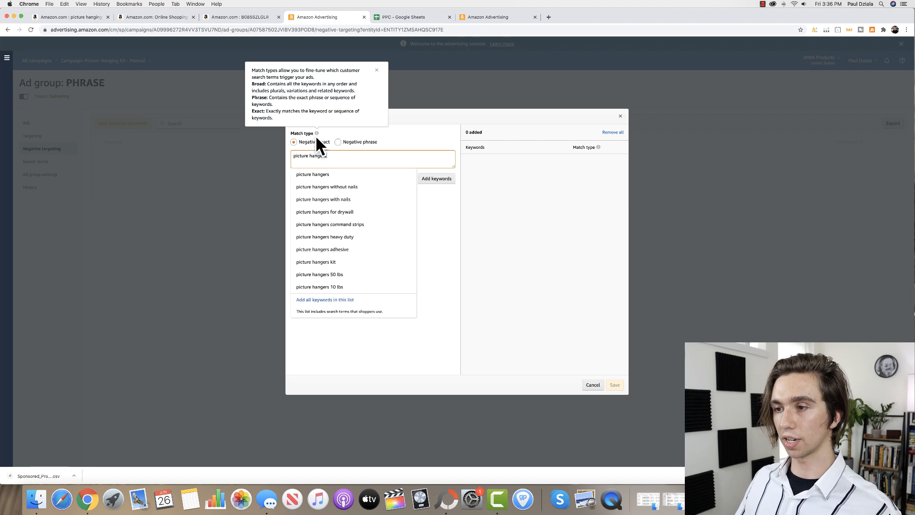
click(434, 179)
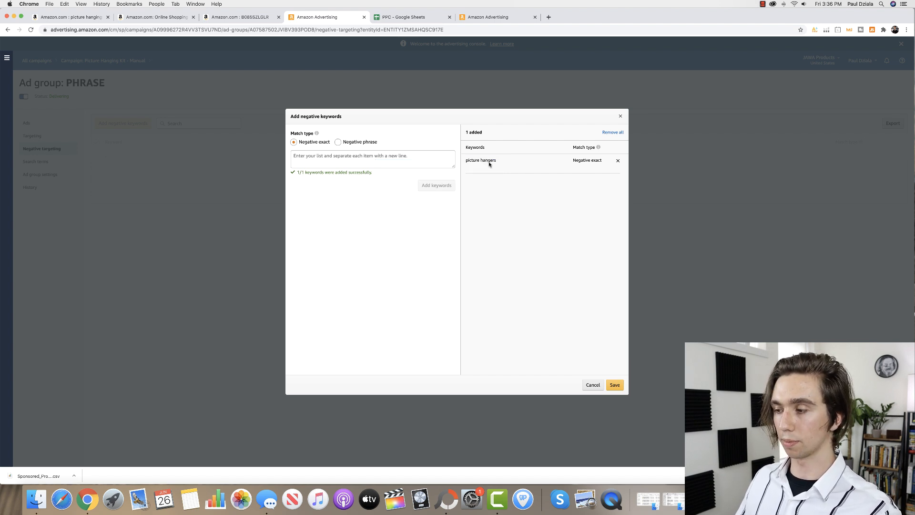
click(615, 385)
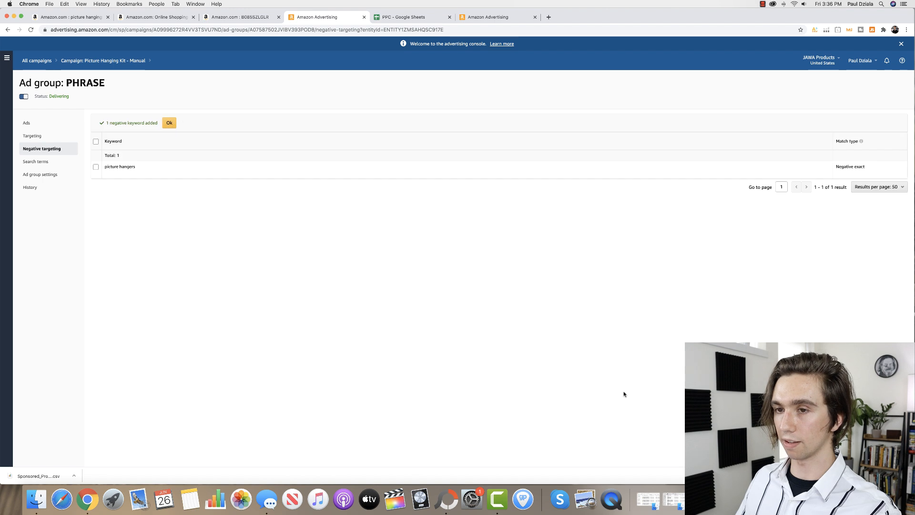
click(172, 125)
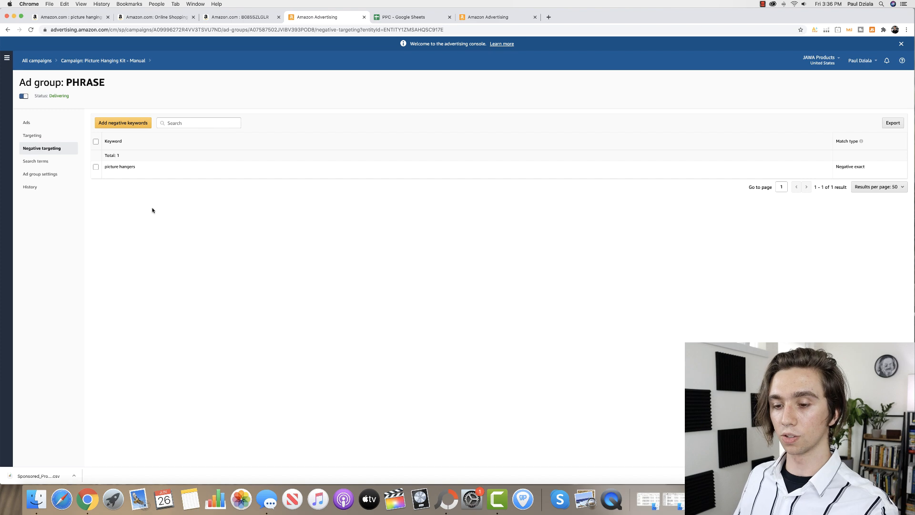
Switch to the incognito Chrome window with the Amazon results for "picture hanging tool" and look through the listed products
right_click(86, 504)
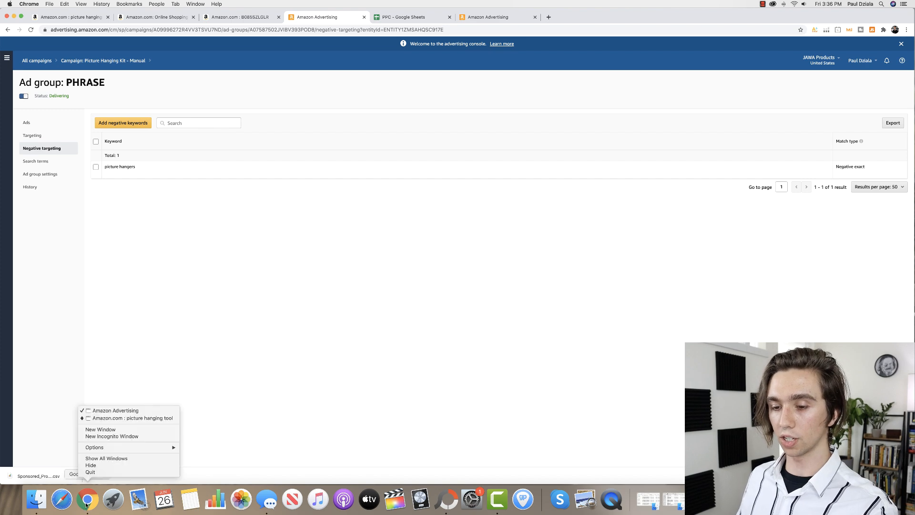
click(120, 419)
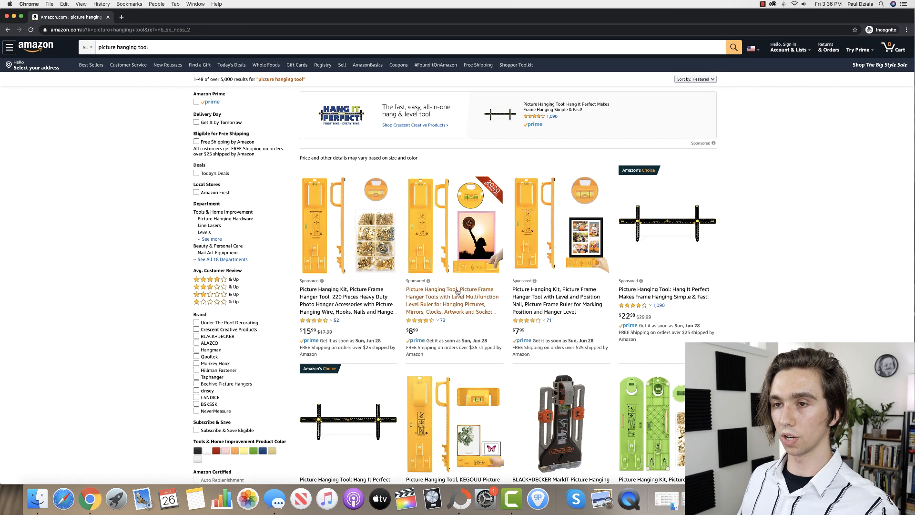
scroll(428, 177, down, 20)
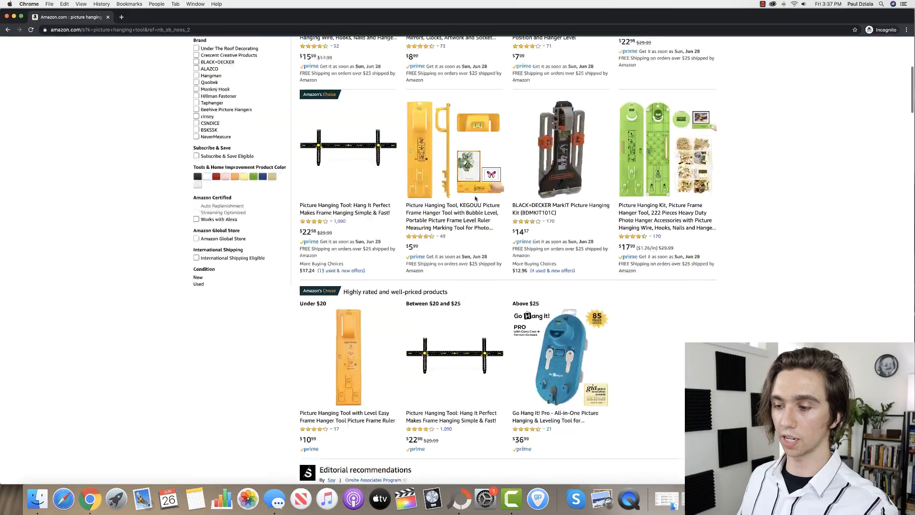
scroll(471, 201, down, 15)
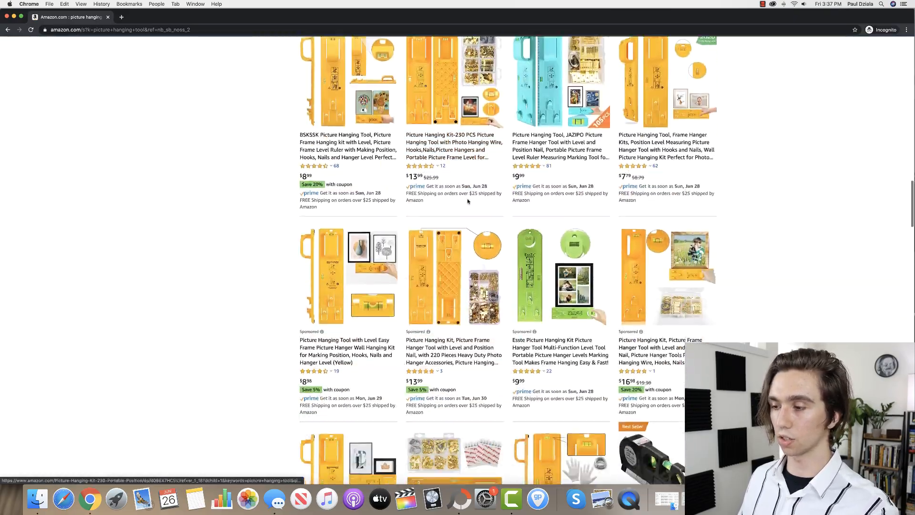
scroll(468, 200, down, 15)
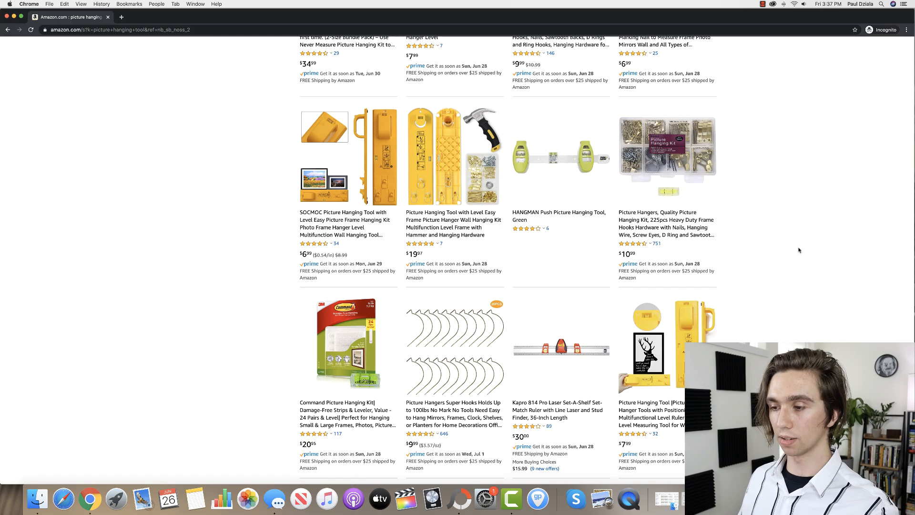
scroll(799, 249, up, 15)
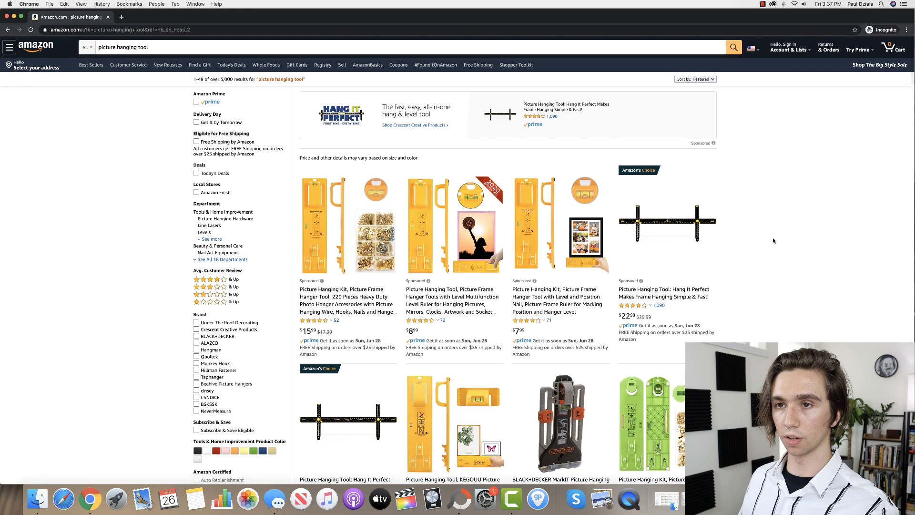